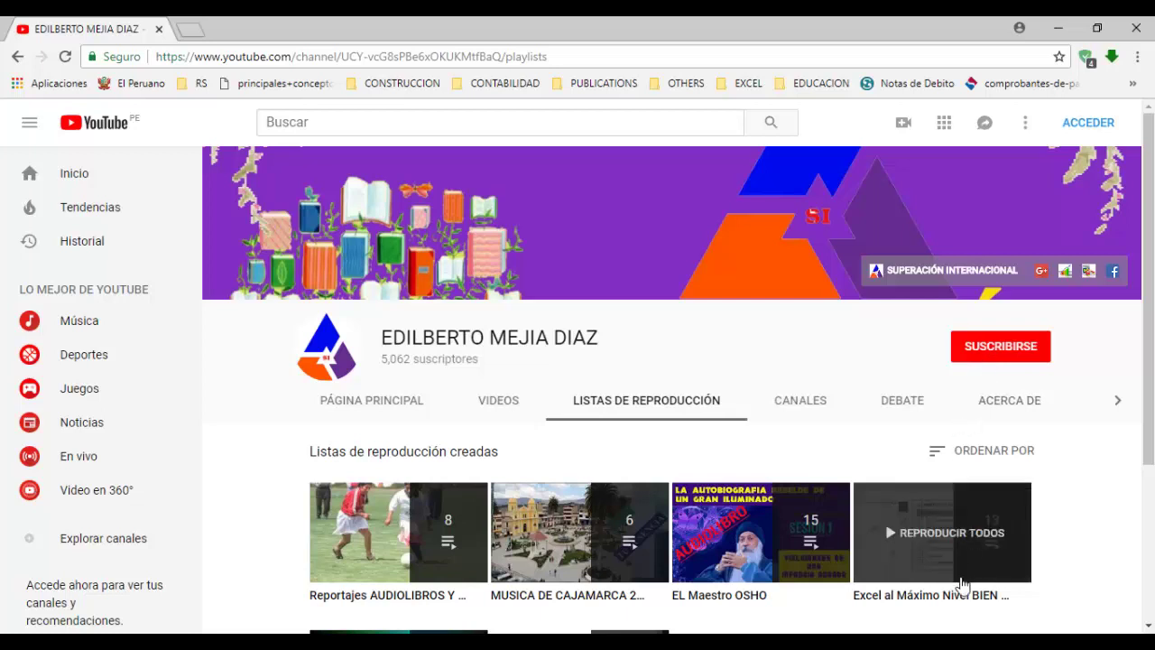
# Scroll the YouTube playlists page, then minimize Chrome to bring up the blank Libro1 workbook
pyautogui.scroll(-1, 942, 600)
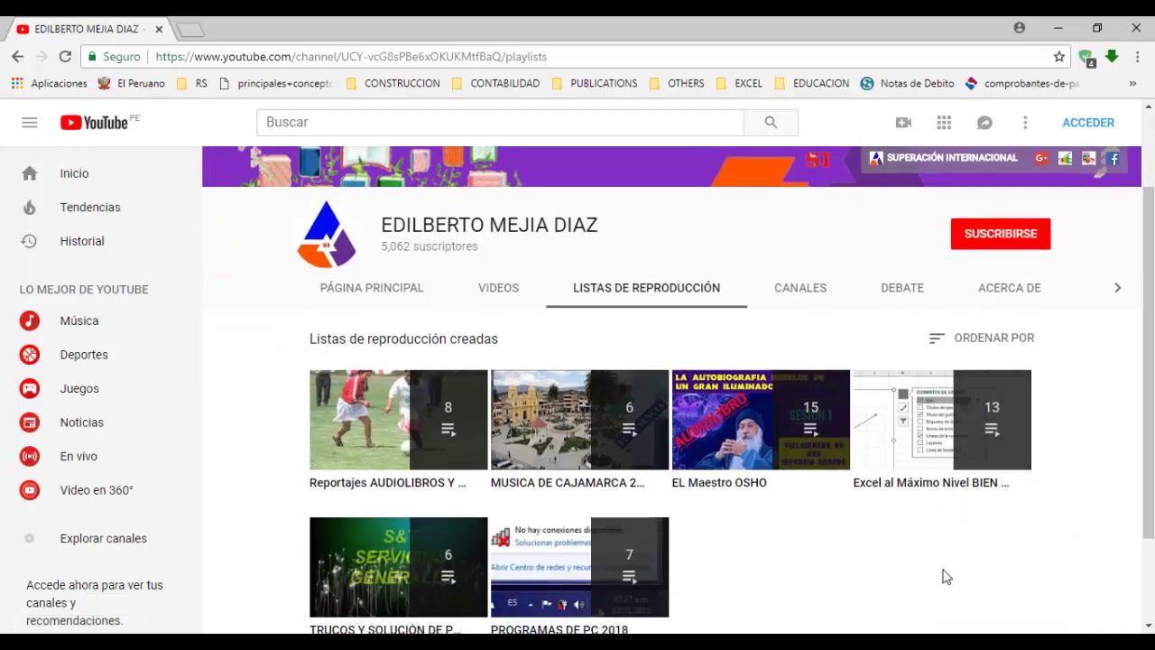
pyautogui.scroll(-1, 514, 492)
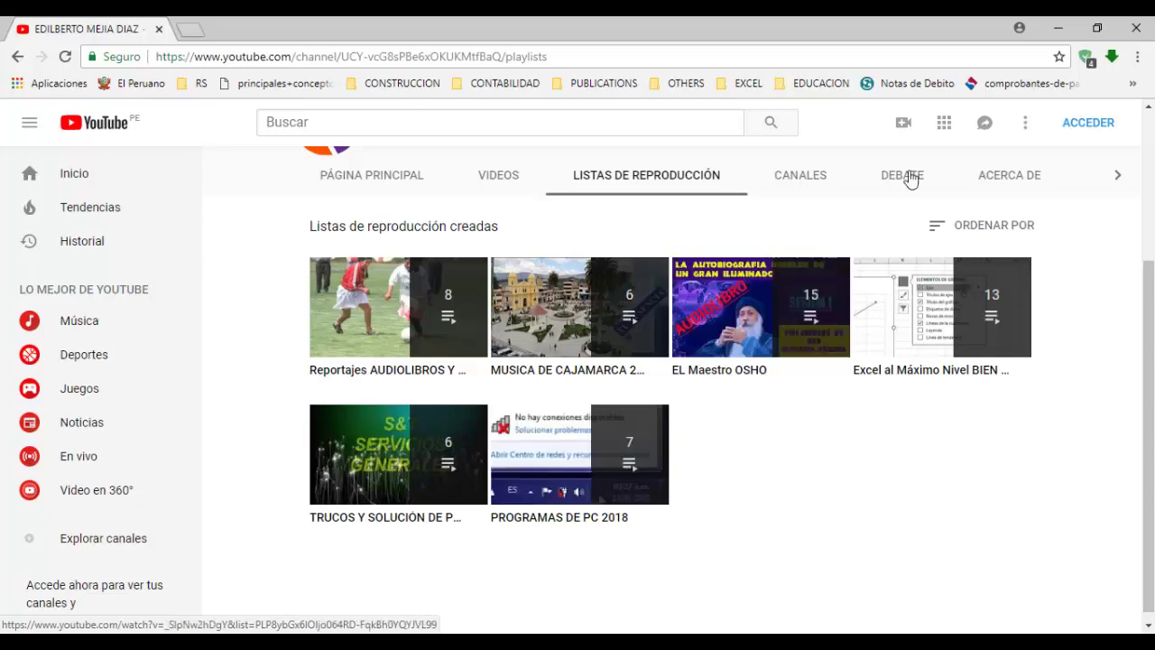
pyautogui.scroll(1, 545, 433)
pyautogui.scroll(2, 545, 437)
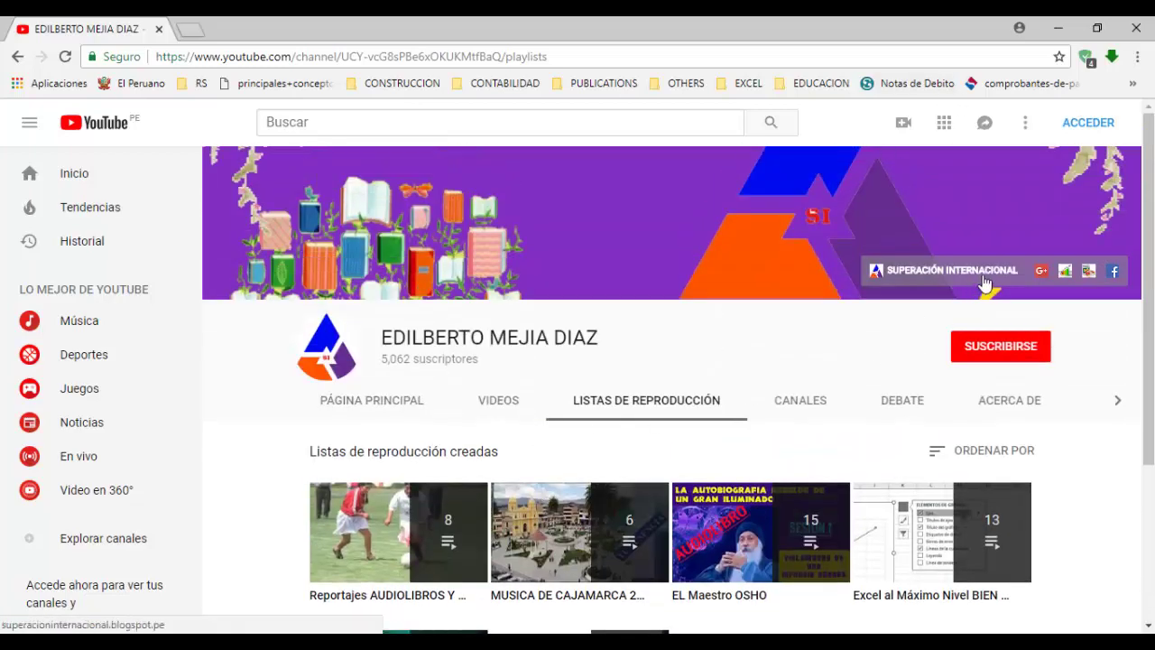
pyautogui.click(1064, 25)
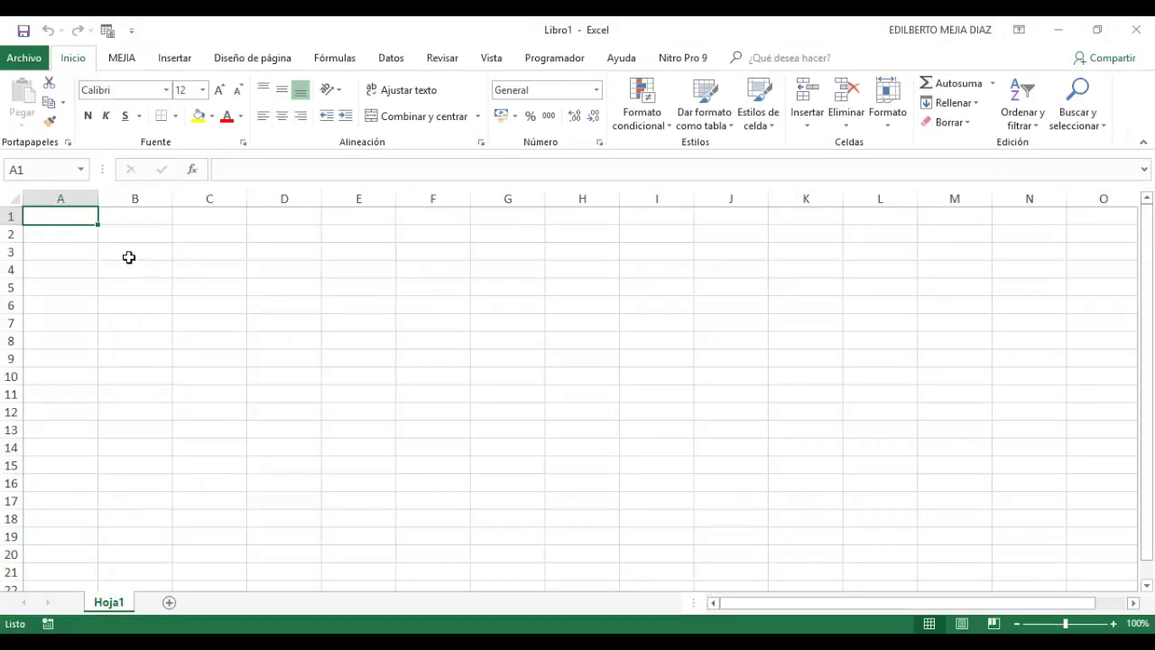
# Enter the heading FILA in B2 and make it bold at font size 16
pyautogui.click(129, 257)
pyautogui.click(136, 237)
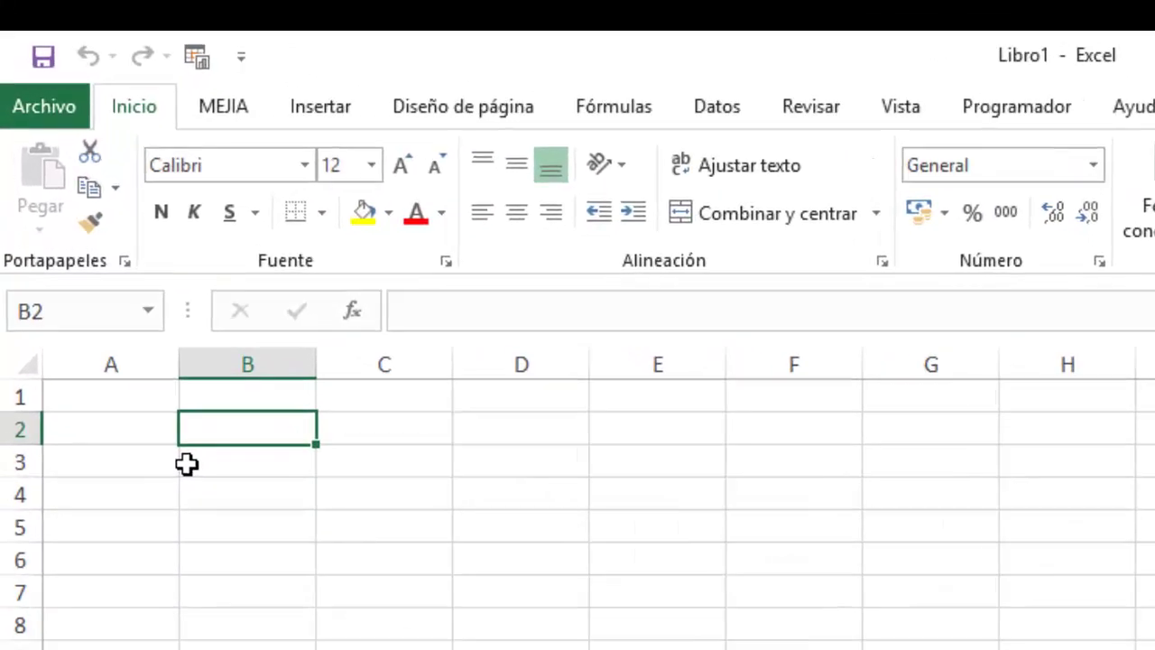
pyautogui.write('FILA')
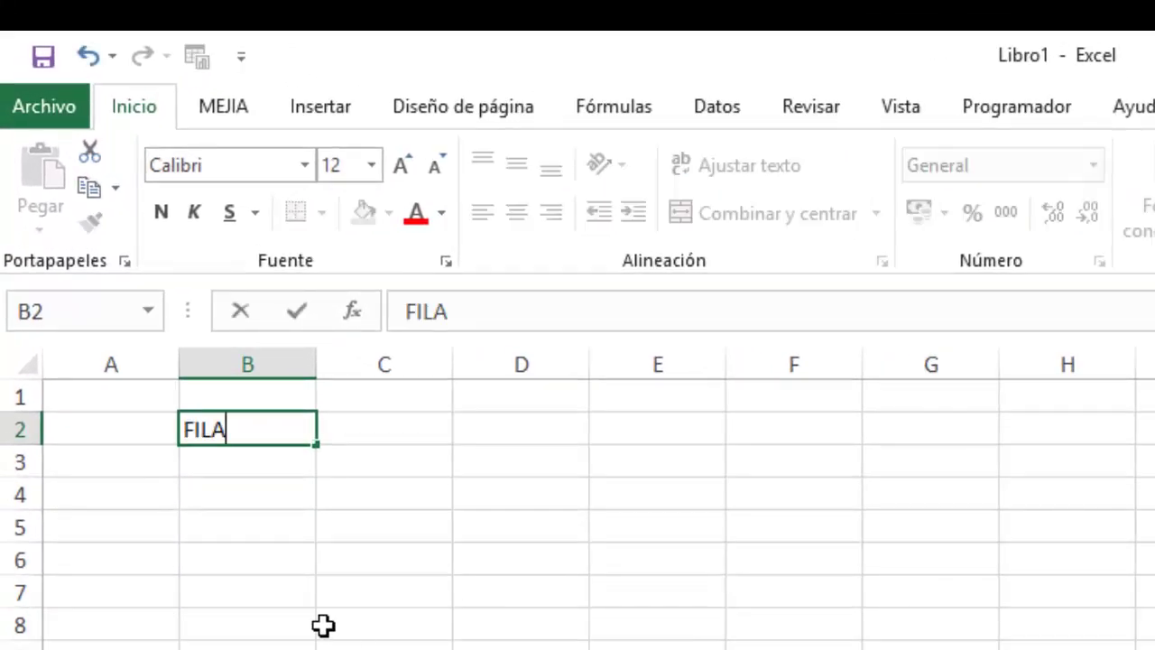
pyautogui.click(289, 607)
pyautogui.click(239, 431)
pyautogui.click(161, 212)
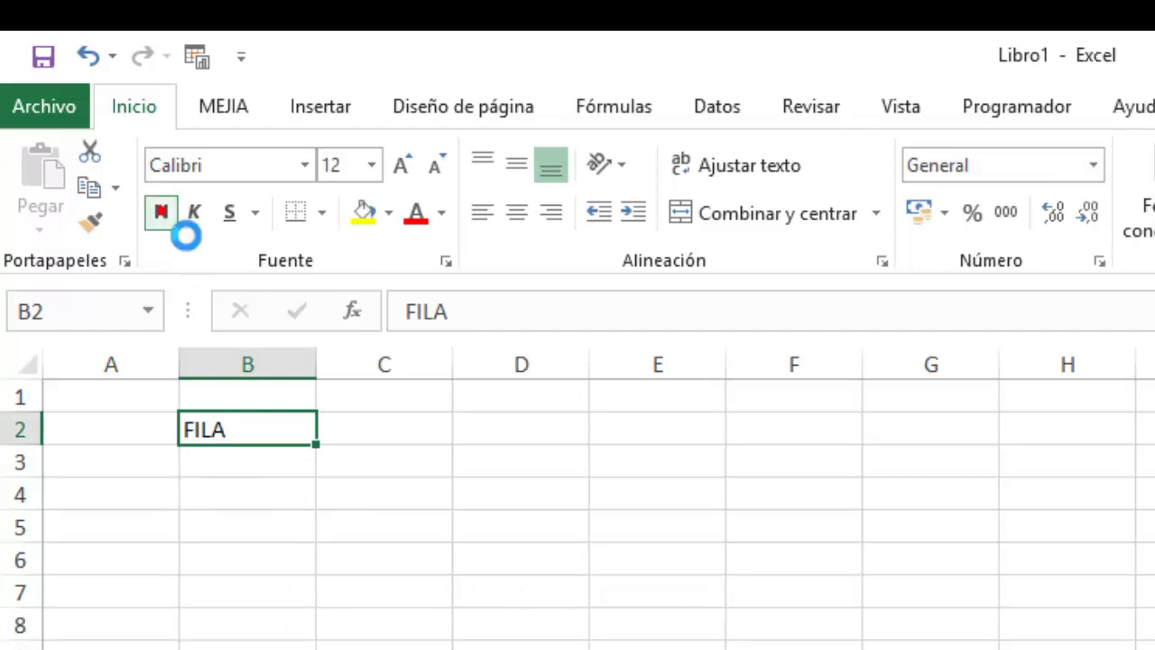
pyautogui.click(401, 165)
pyautogui.click(402, 166)
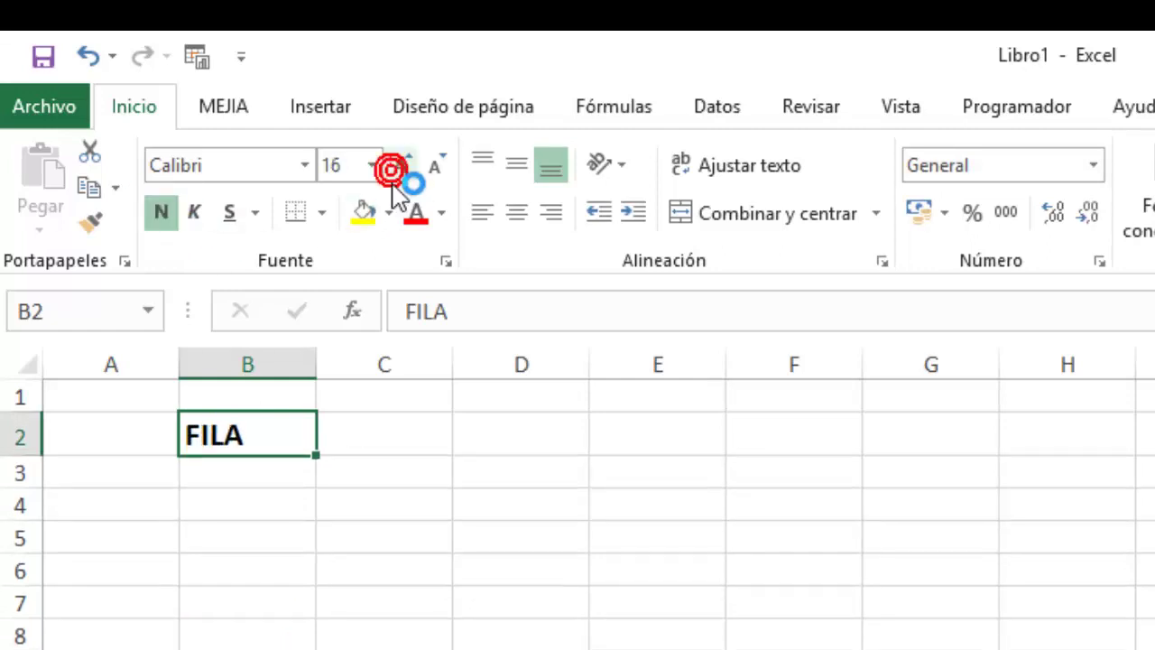
pyautogui.click(433, 606)
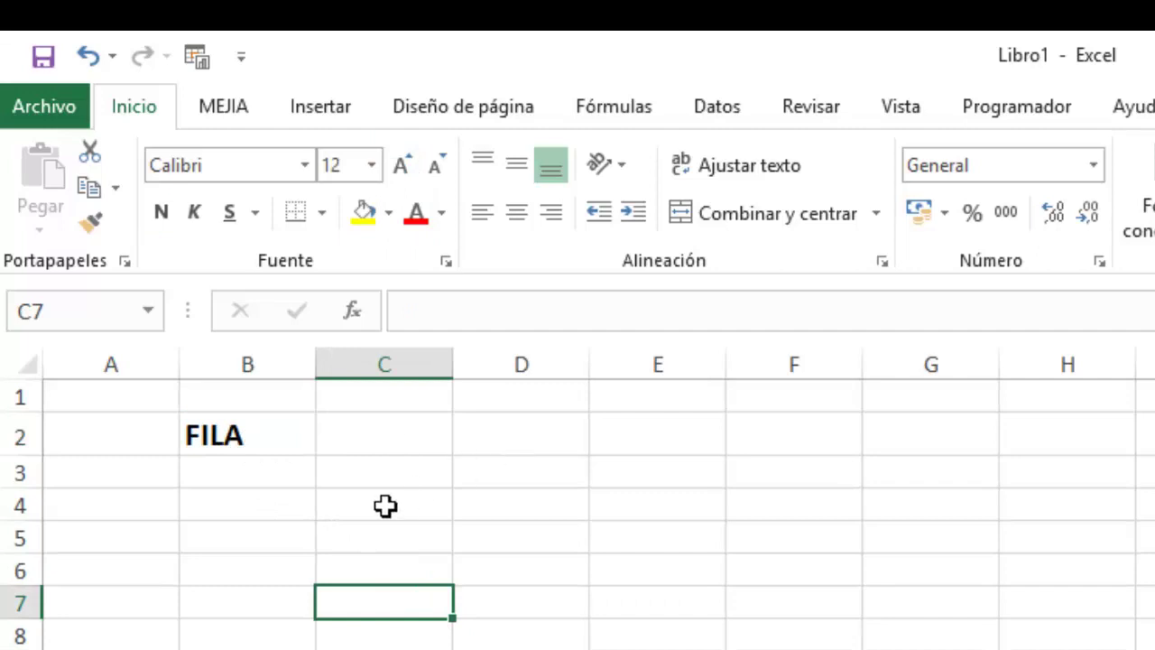
# Enter =FILA()-5 in A5 so it returns 0
pyautogui.click(147, 540)
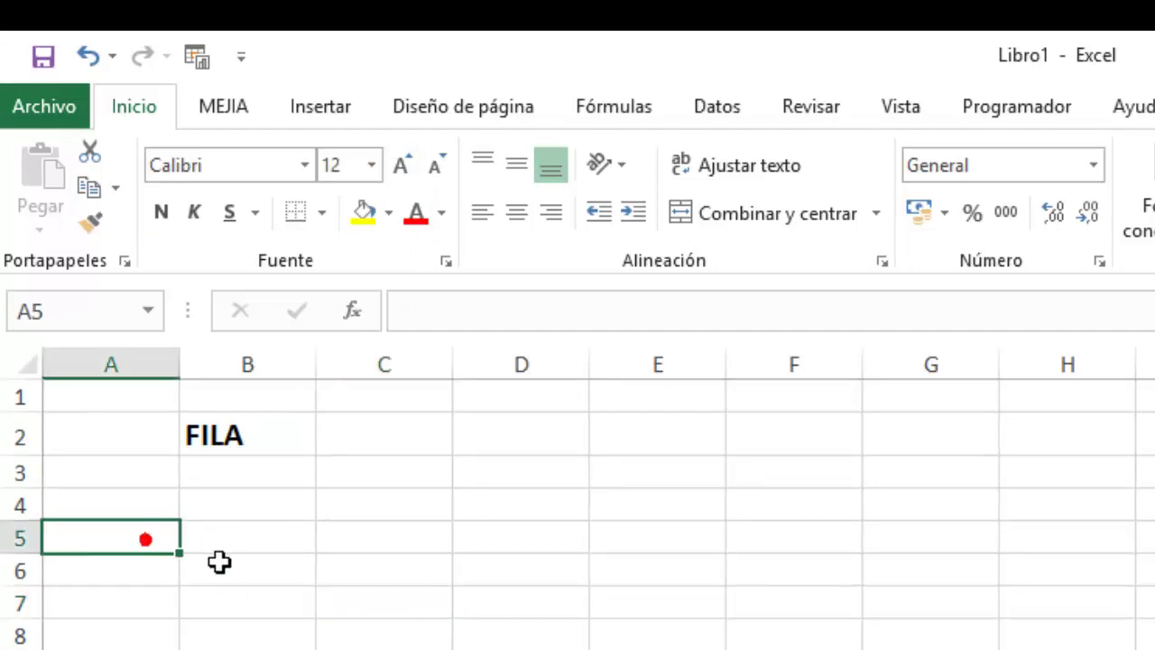
pyautogui.write('=')
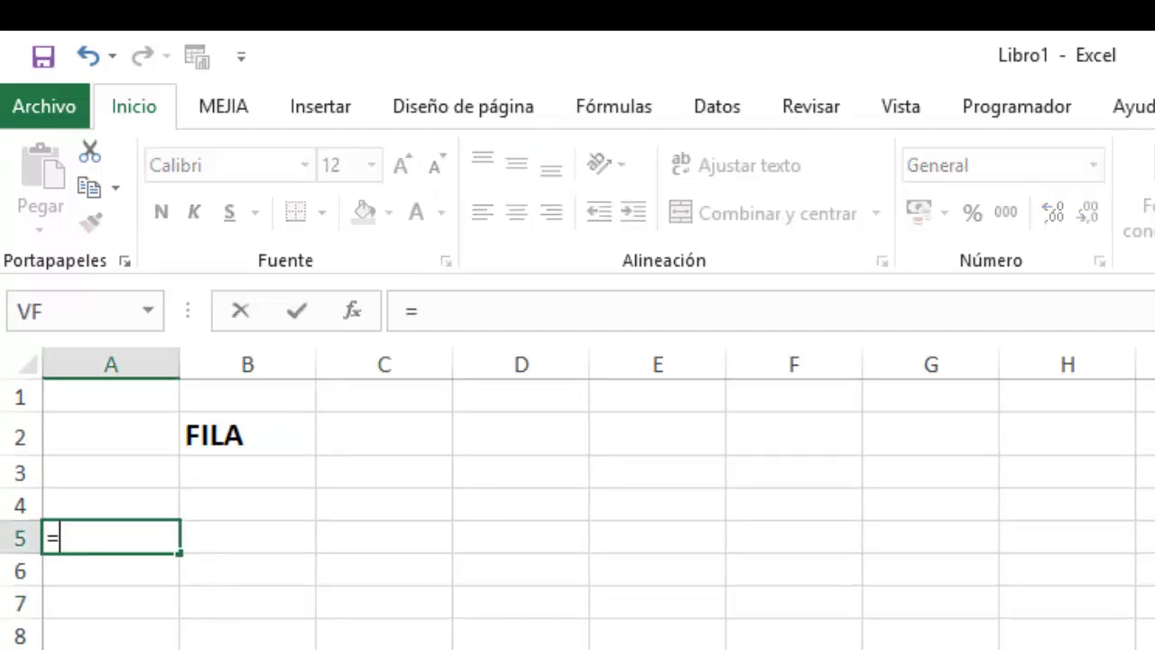
pyautogui.write('FILA')
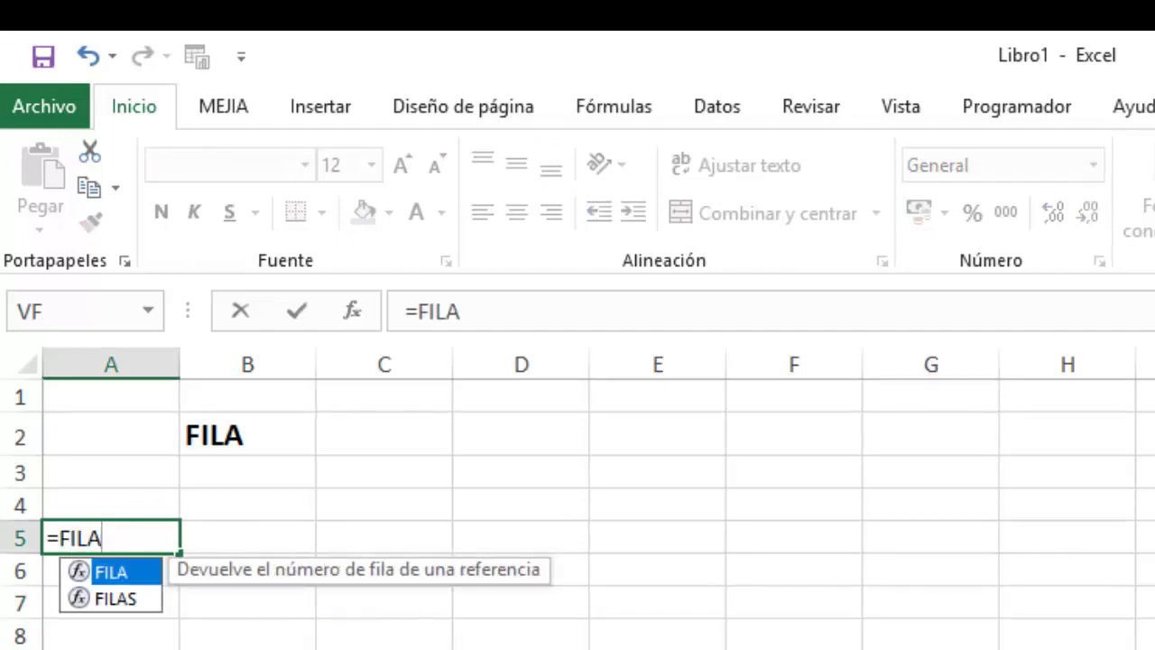
pyautogui.write('()-')
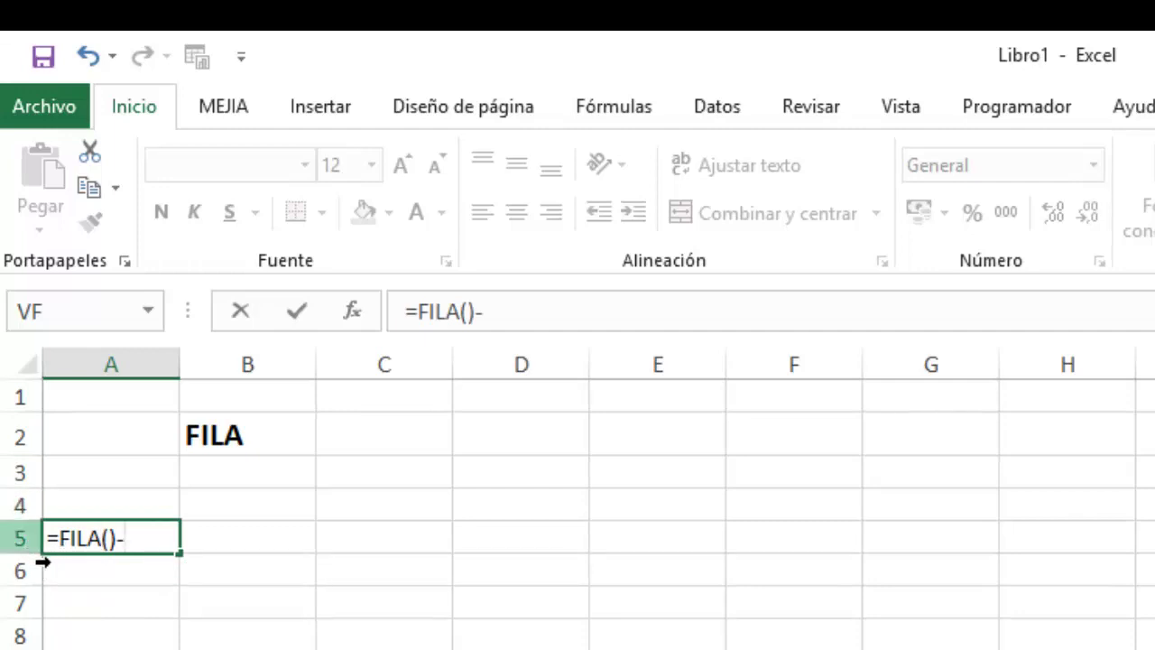
pyautogui.write('5')
pyautogui.press('Return')
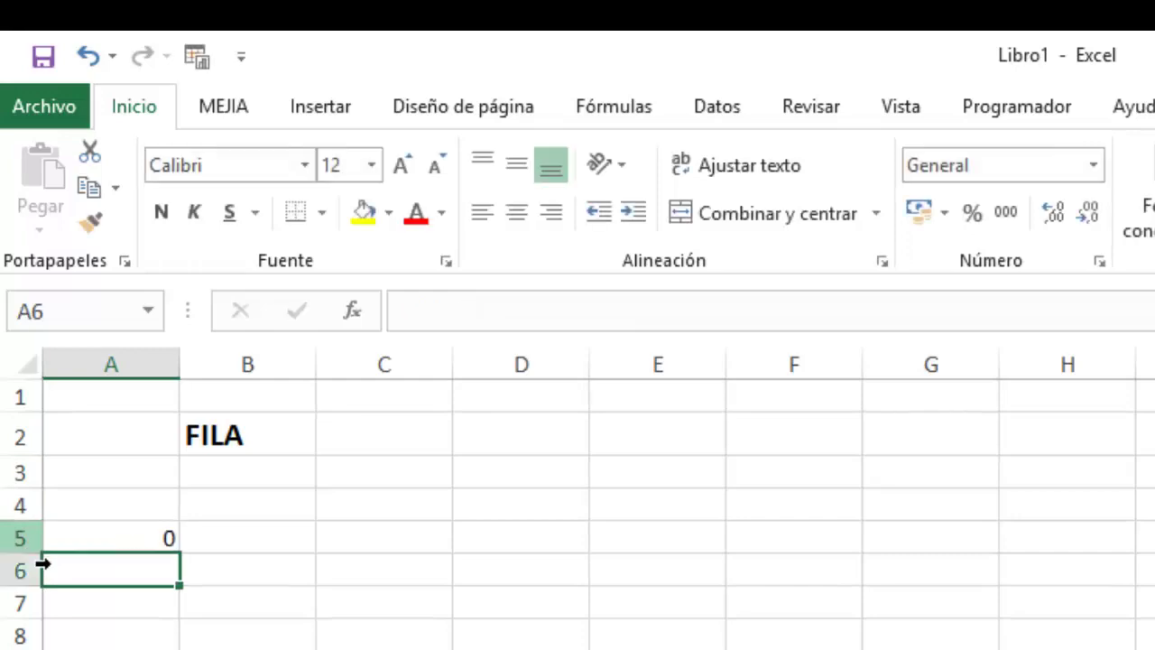
pyautogui.click(154, 542)
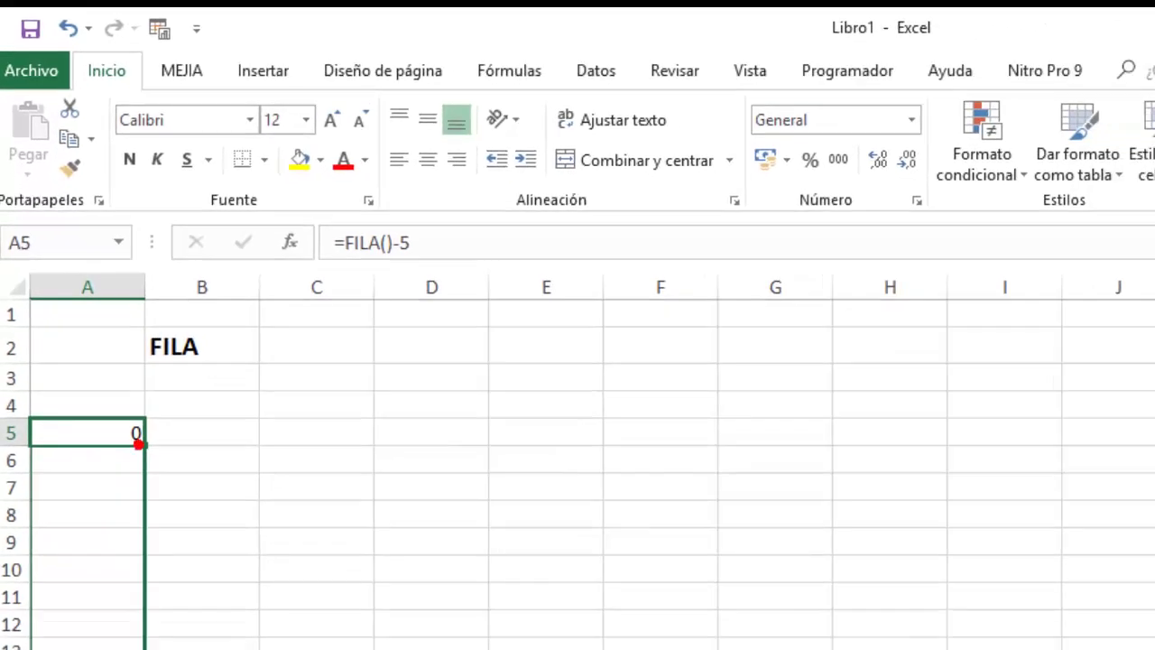
# Fill A5's formula down to A21, then delete rows 8–10 so column A runs 0–13
pyautogui.moveTo(185, 566); pyautogui.dragTo(101, 632)
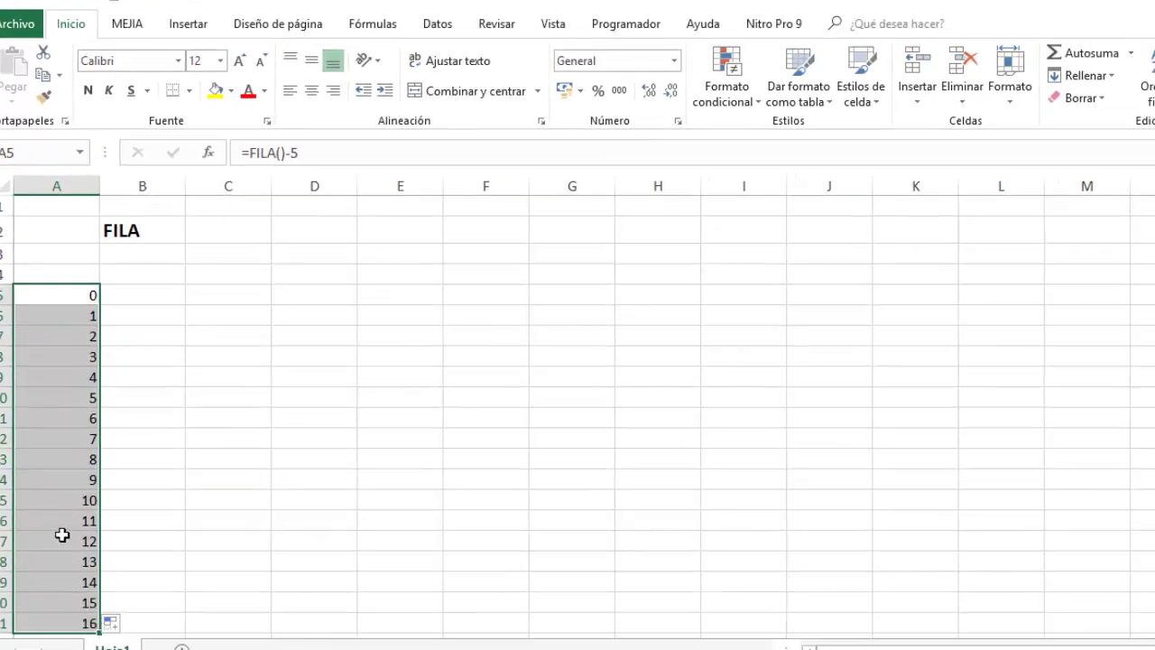
pyautogui.click(2, 360)
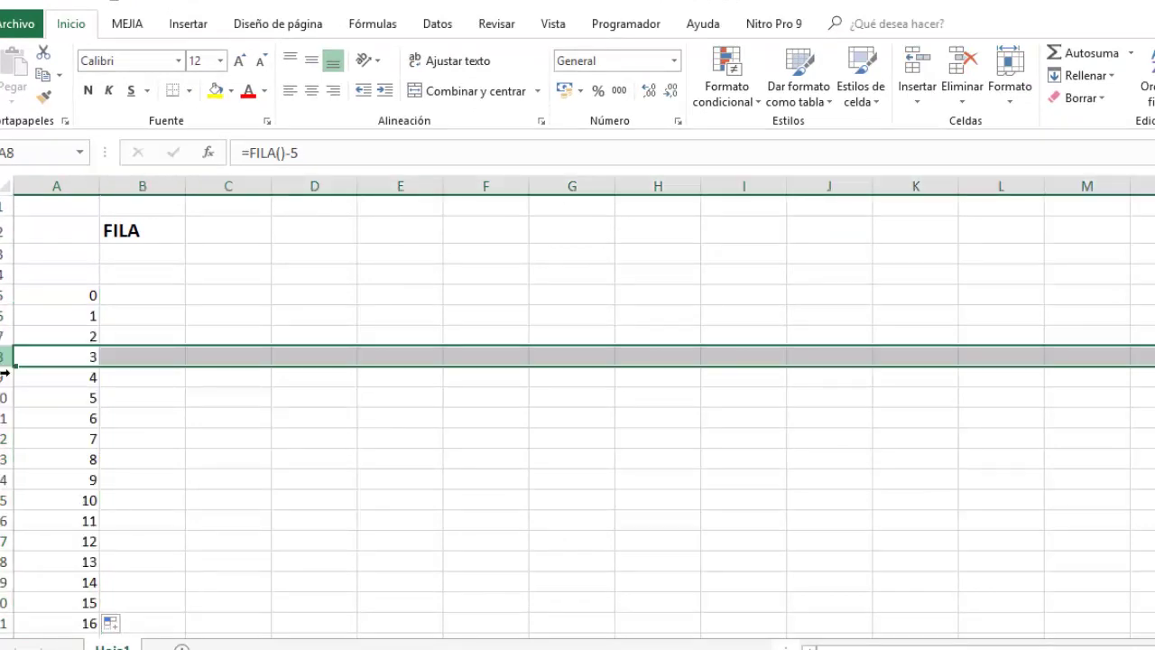
pyautogui.moveTo(3, 360); pyautogui.dragTo(3, 407)
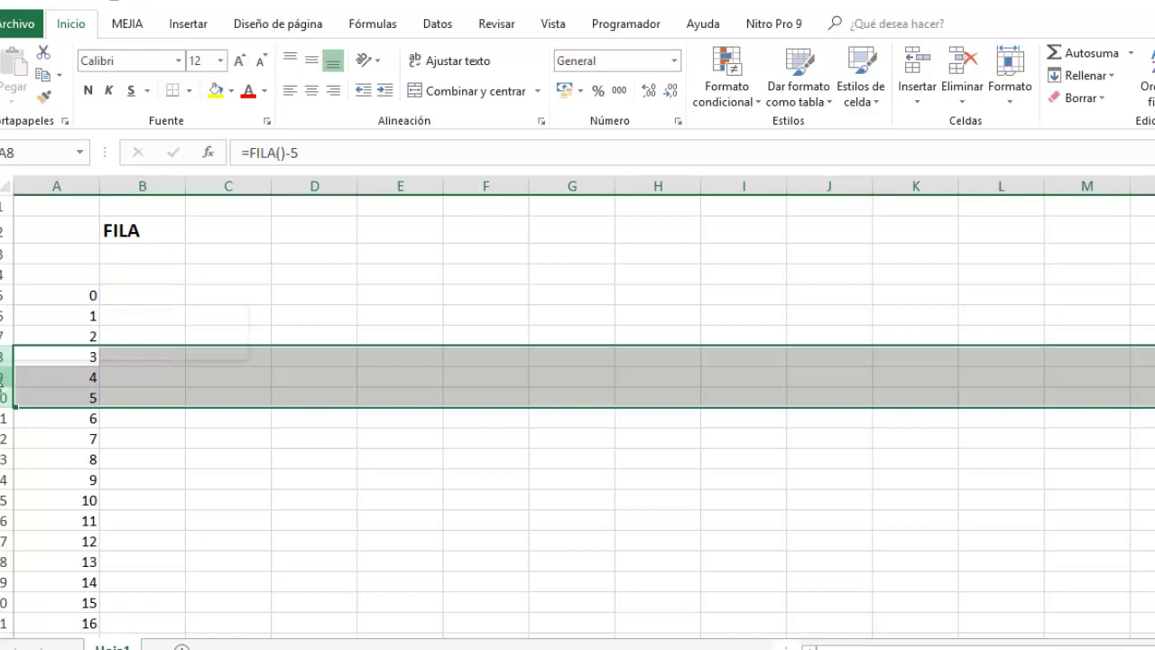
pyautogui.rightClick(5, 376)
pyautogui.click(53, 541)
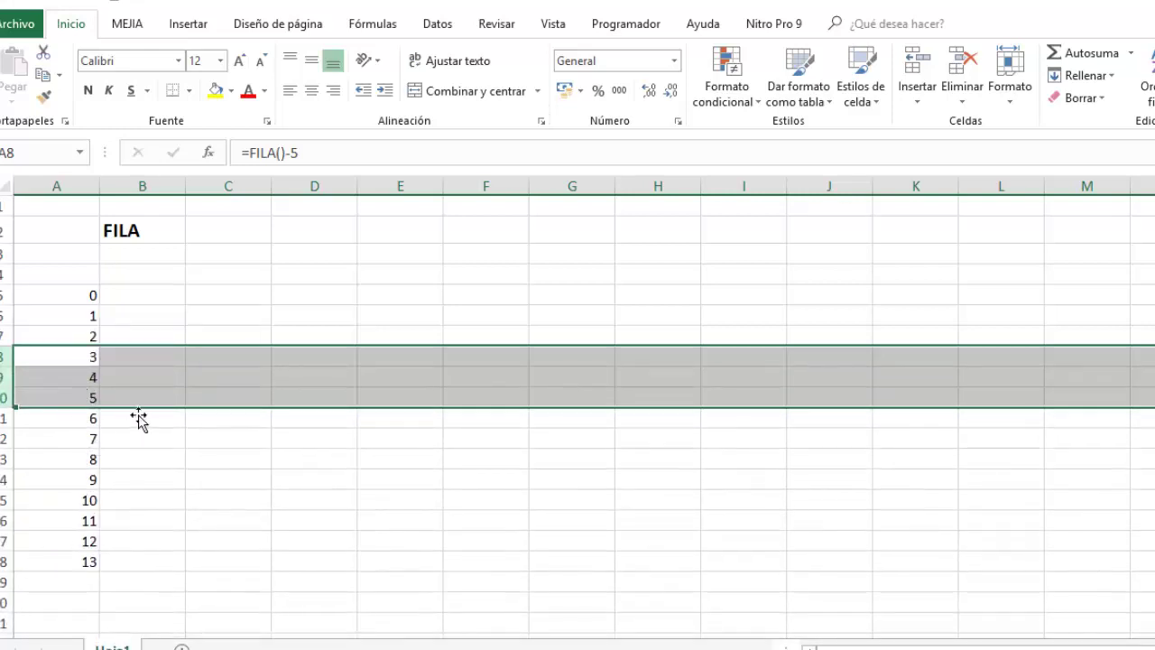
pyautogui.click(131, 297)
pyautogui.click(176, 272)
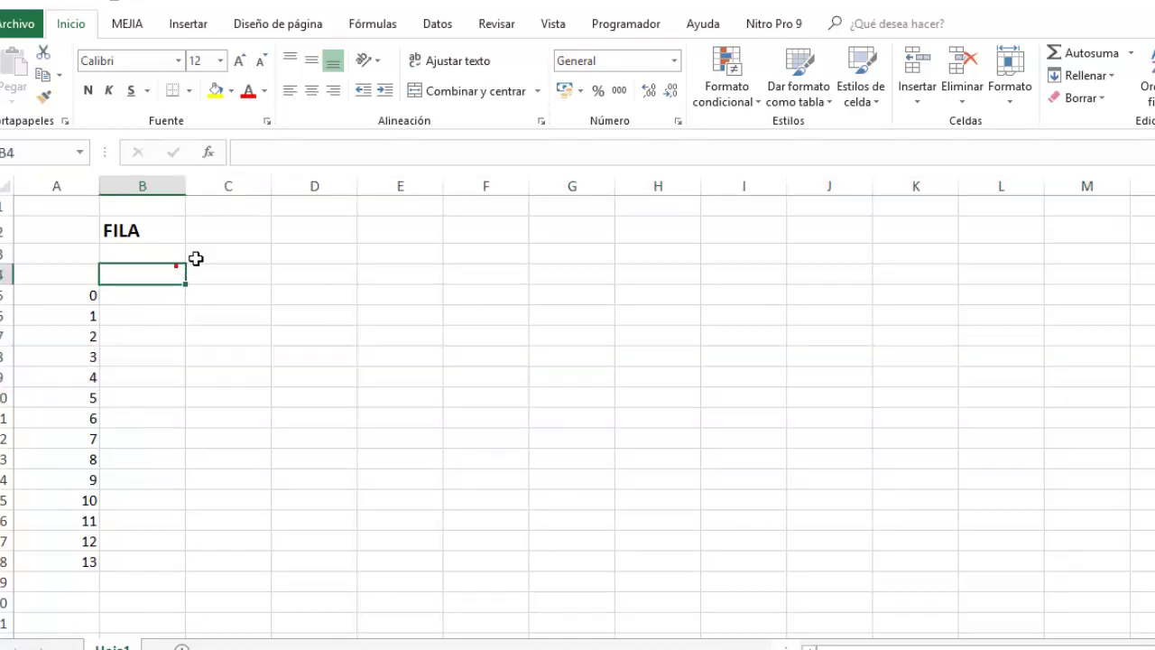
# Enable the Programador tab under Archivo > Opciones > Personalizar cinta de opciones
pyautogui.click(631, 26)
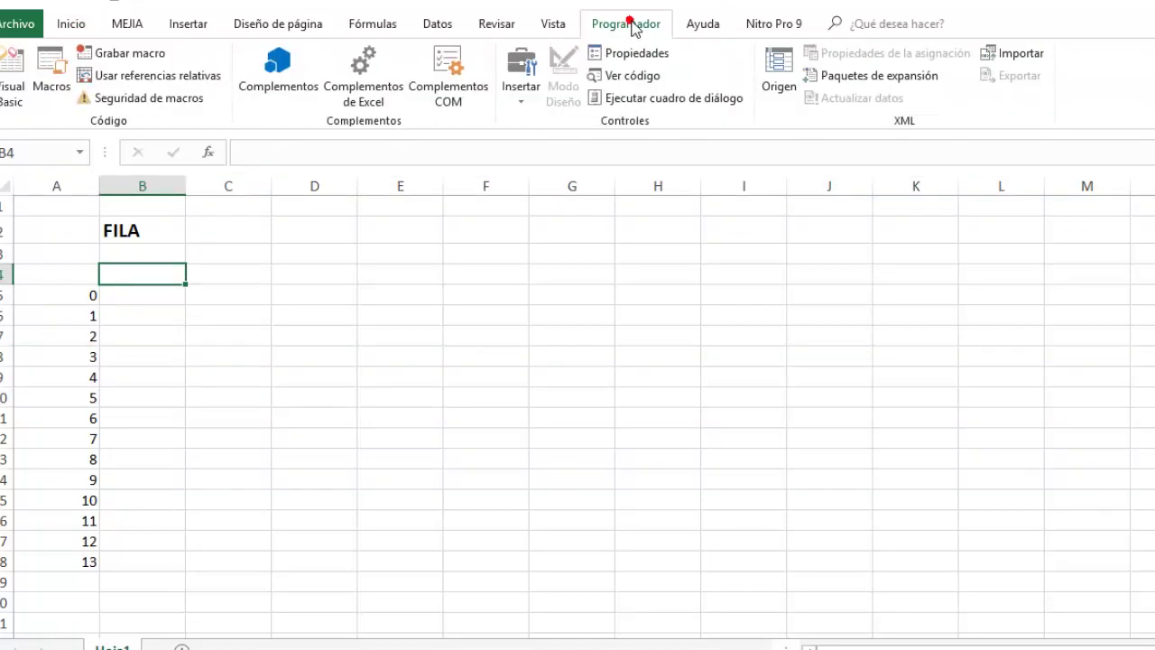
pyautogui.click(18, 27)
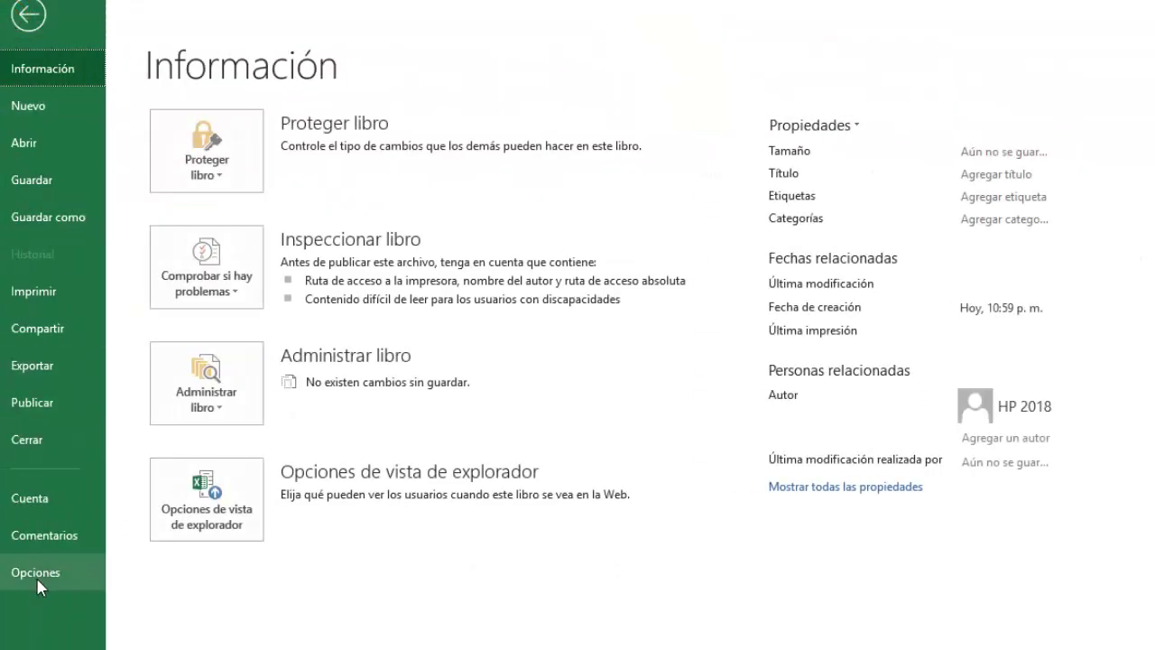
pyautogui.click(36, 574)
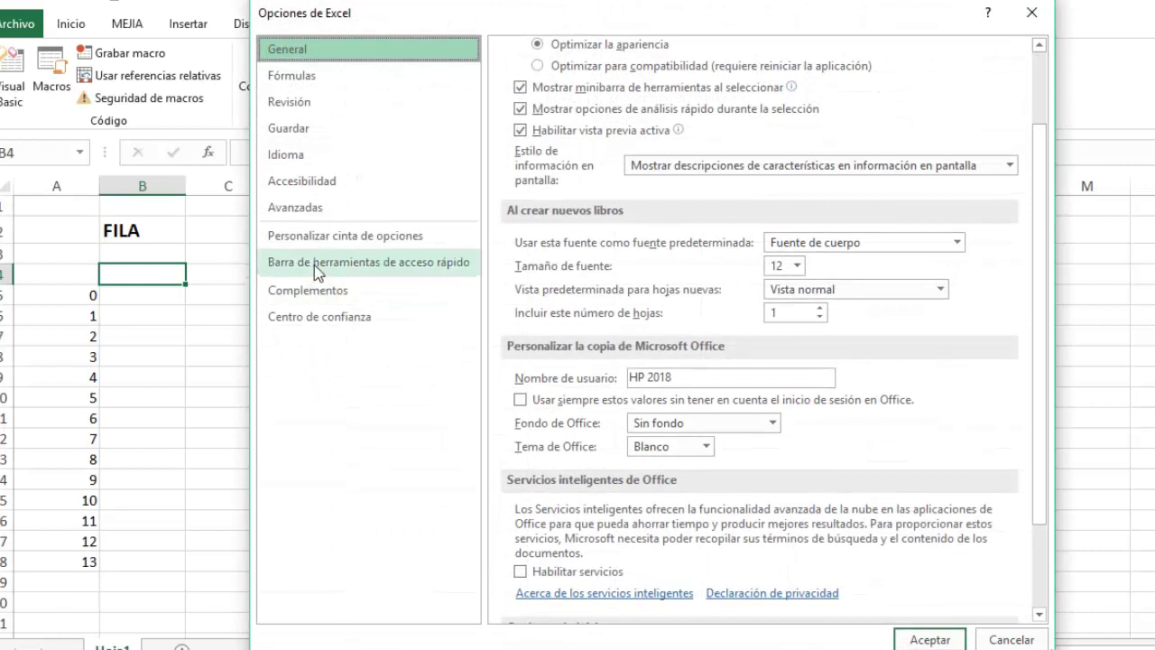
pyautogui.click(338, 239)
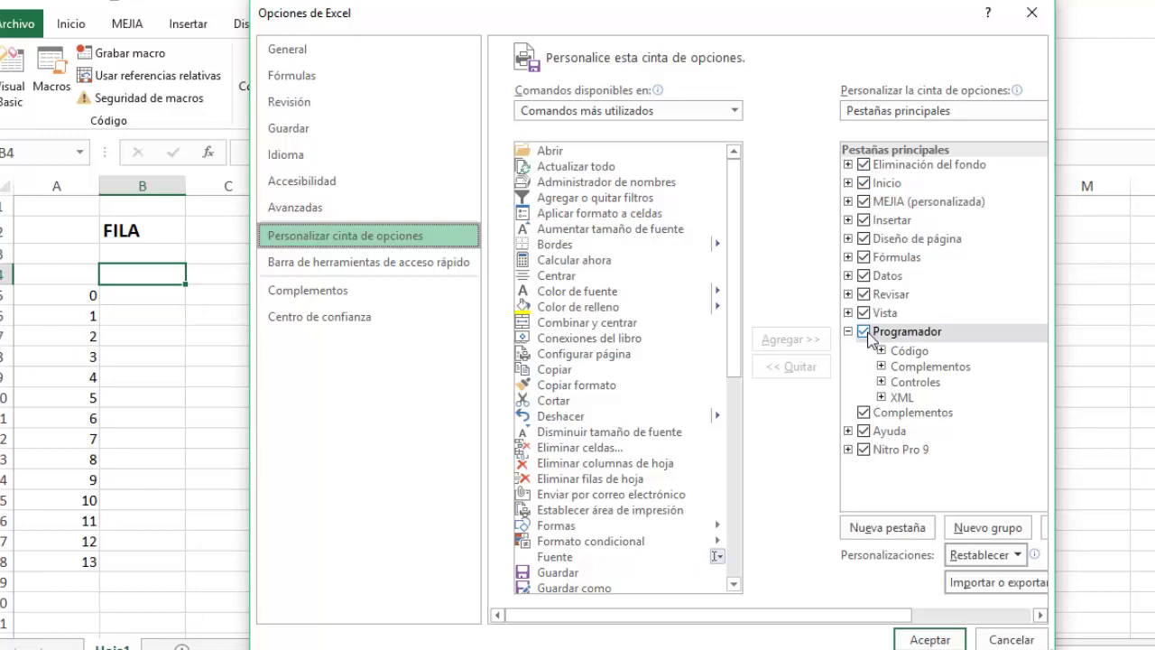
pyautogui.click(925, 637)
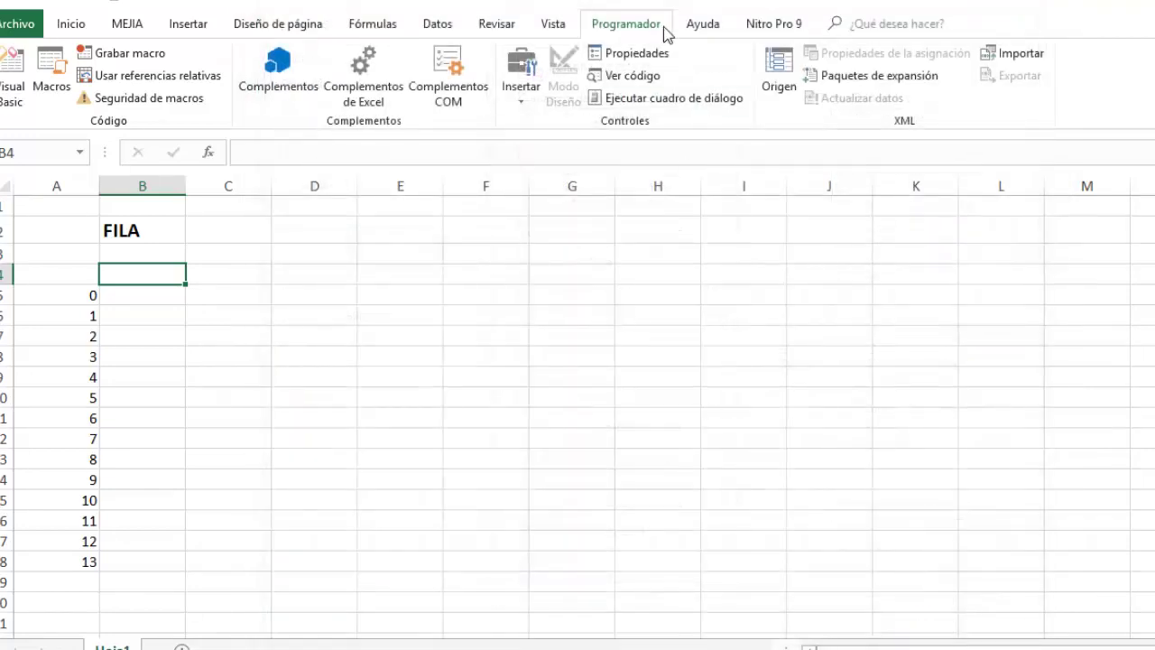
# Draw a narrow spin button form control over D1:D2
pyautogui.click(525, 102)
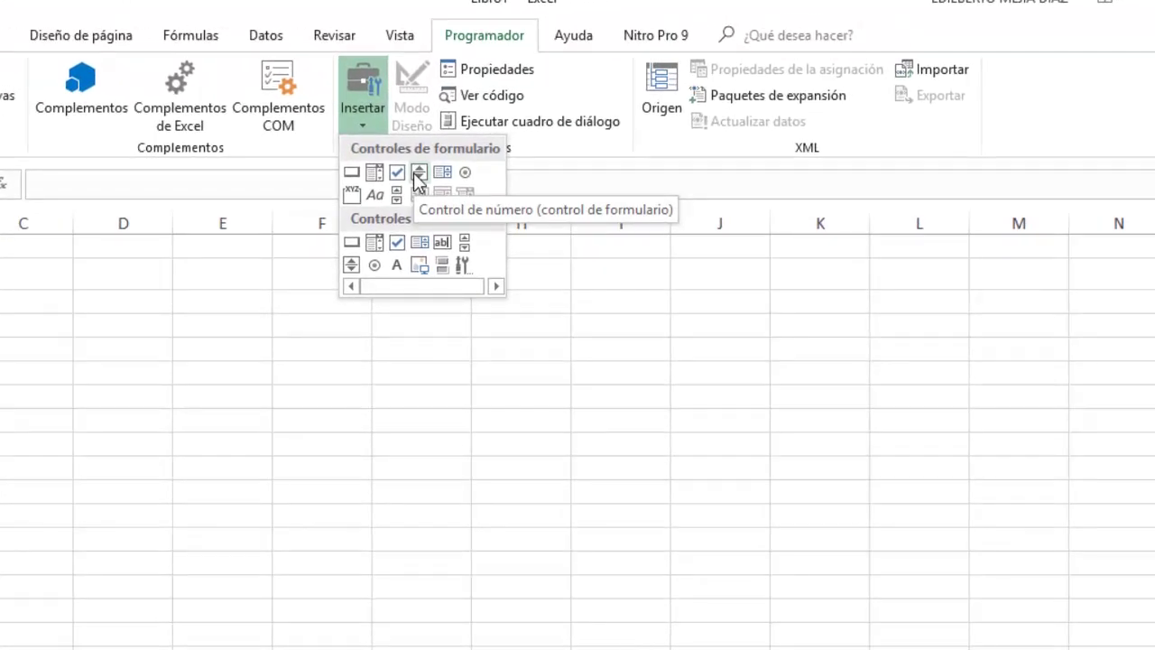
pyautogui.click(418, 172)
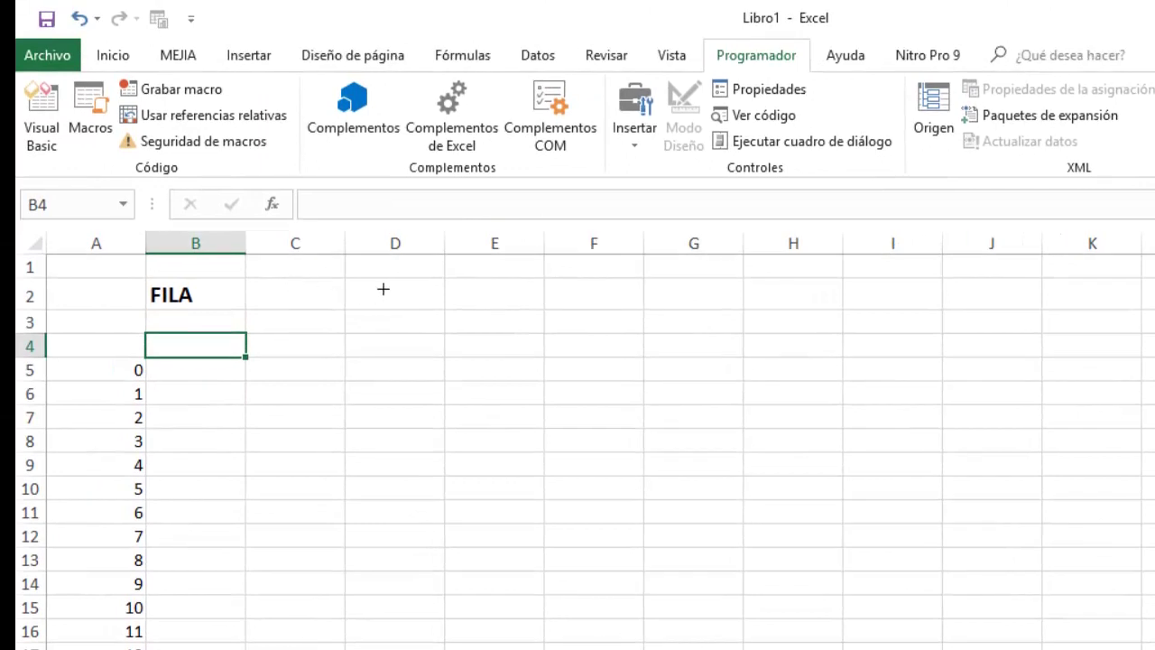
pyautogui.moveTo(347, 263); pyautogui.dragTo(432, 312)
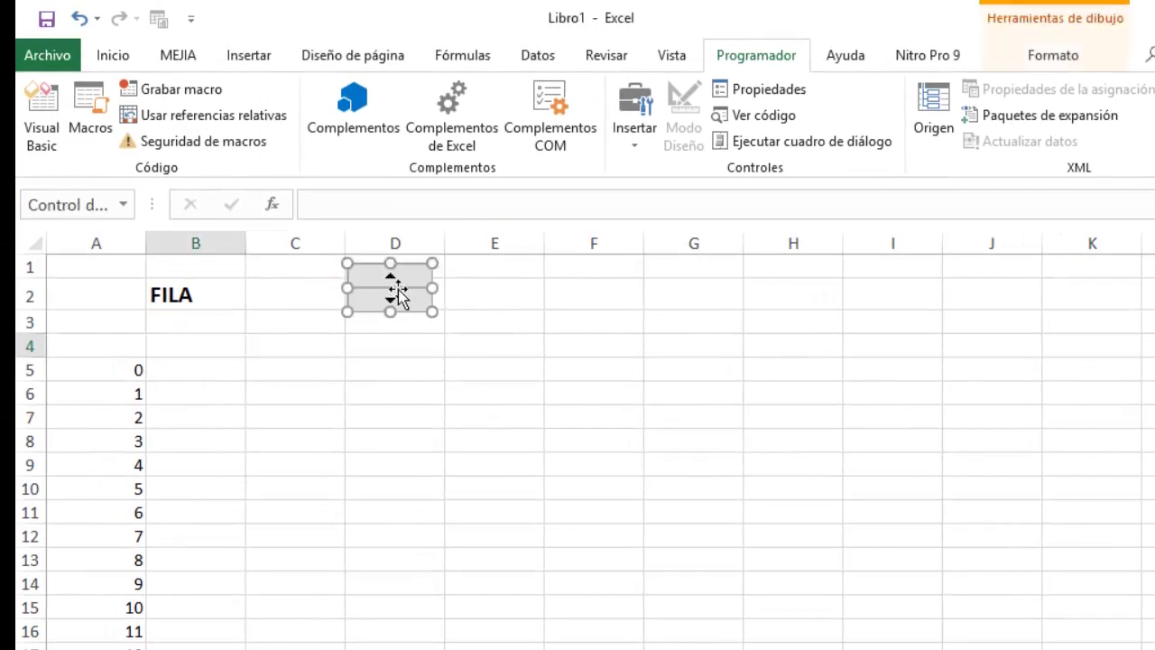
pyautogui.moveTo(433, 286)
pyautogui.mouseDown()
pyautogui.moveTo(397, 281)
pyautogui.moveTo(370, 313)
pyautogui.mouseUp()
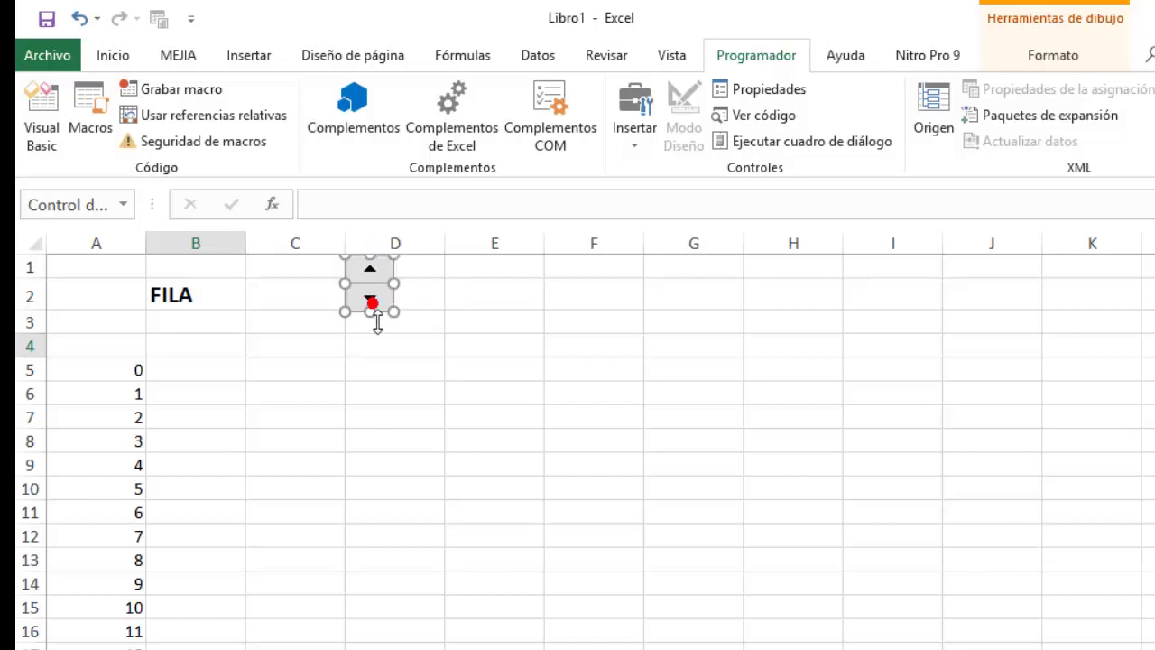
pyautogui.click(416, 294)
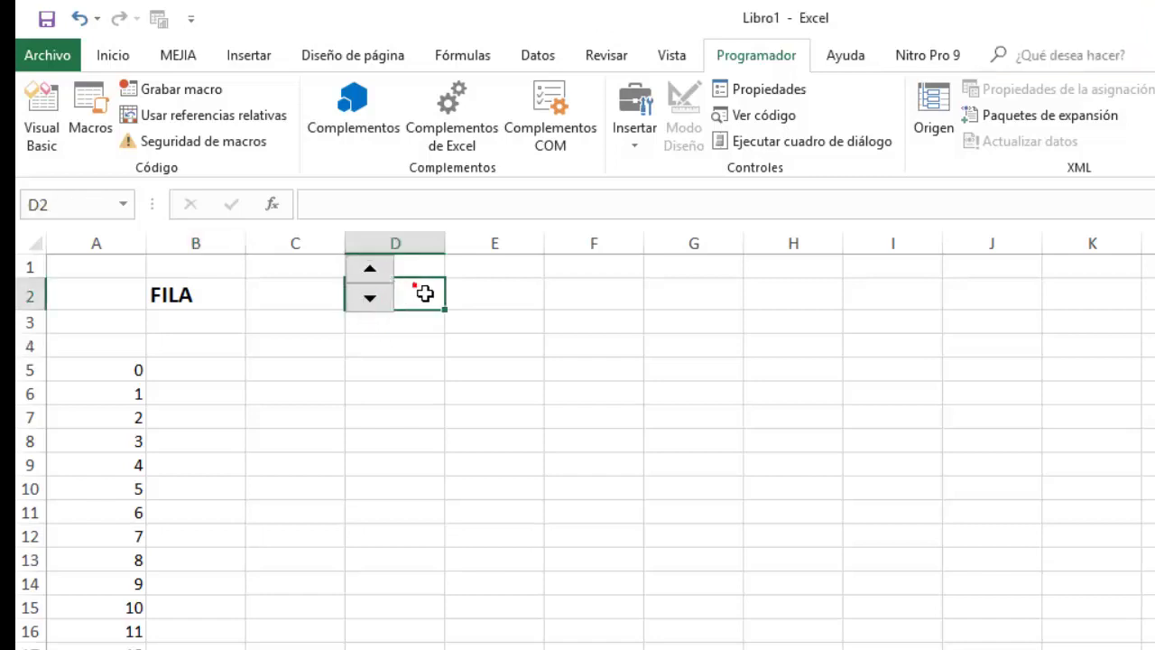
pyautogui.rightClick(371, 281)
pyautogui.press('Escape')
# Merge and centre C1:C2, middle-align it, make it bold, and give it outside borders
pyautogui.moveTo(277, 271); pyautogui.dragTo(289, 304)
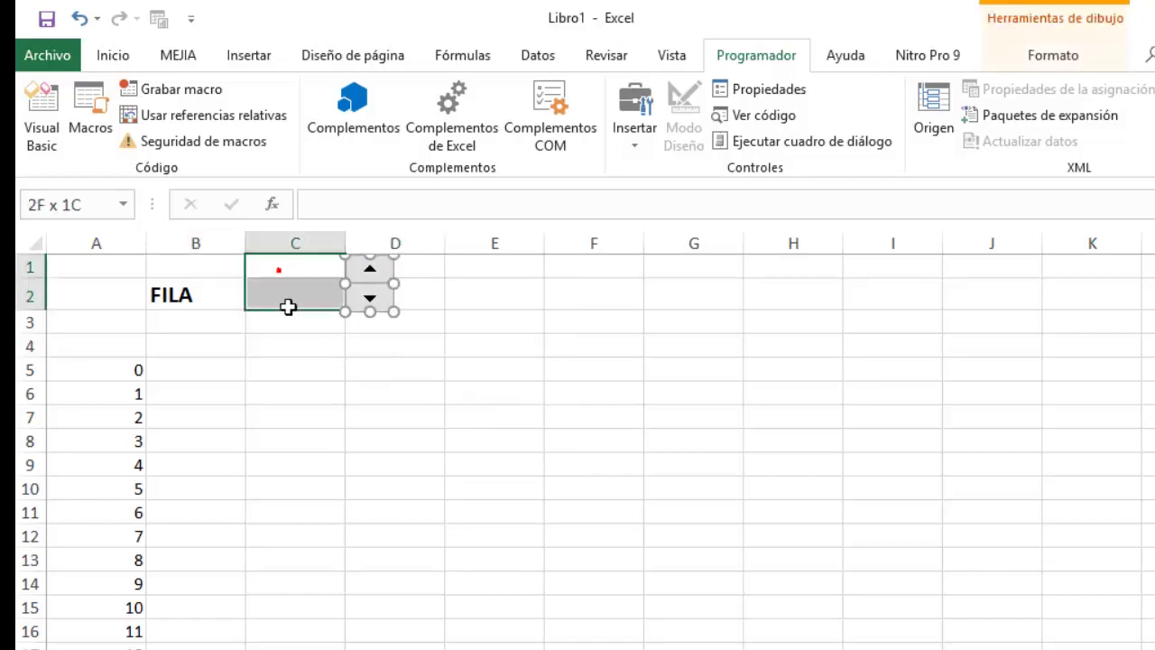
pyautogui.click(112, 55)
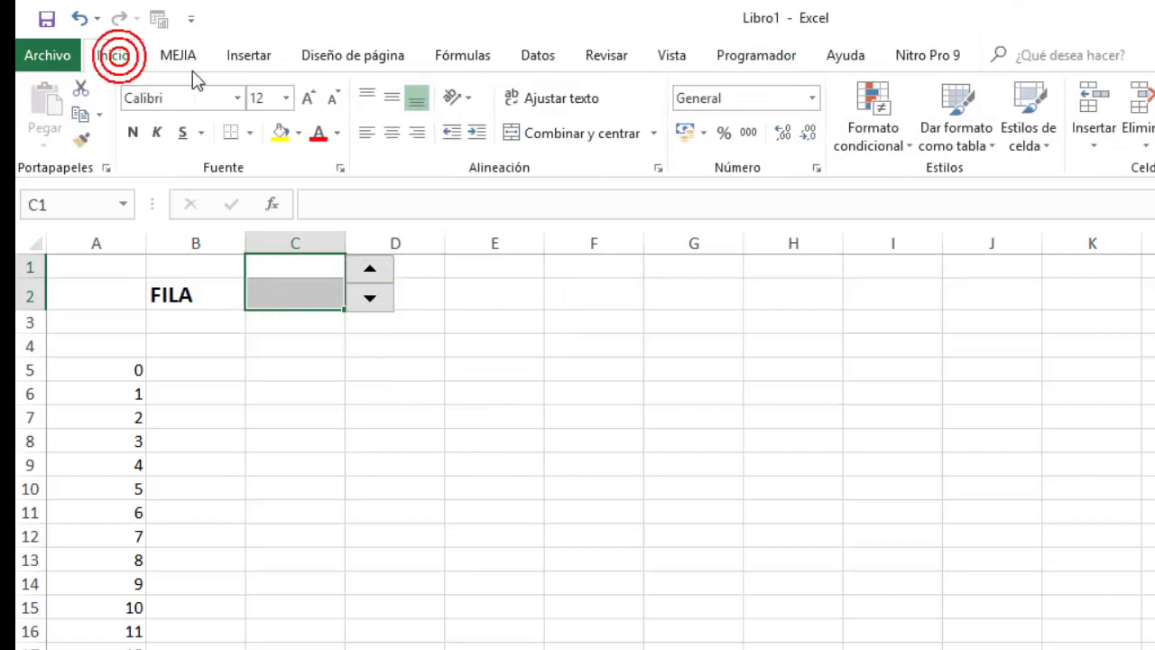
pyautogui.click(547, 131)
pyautogui.click(392, 98)
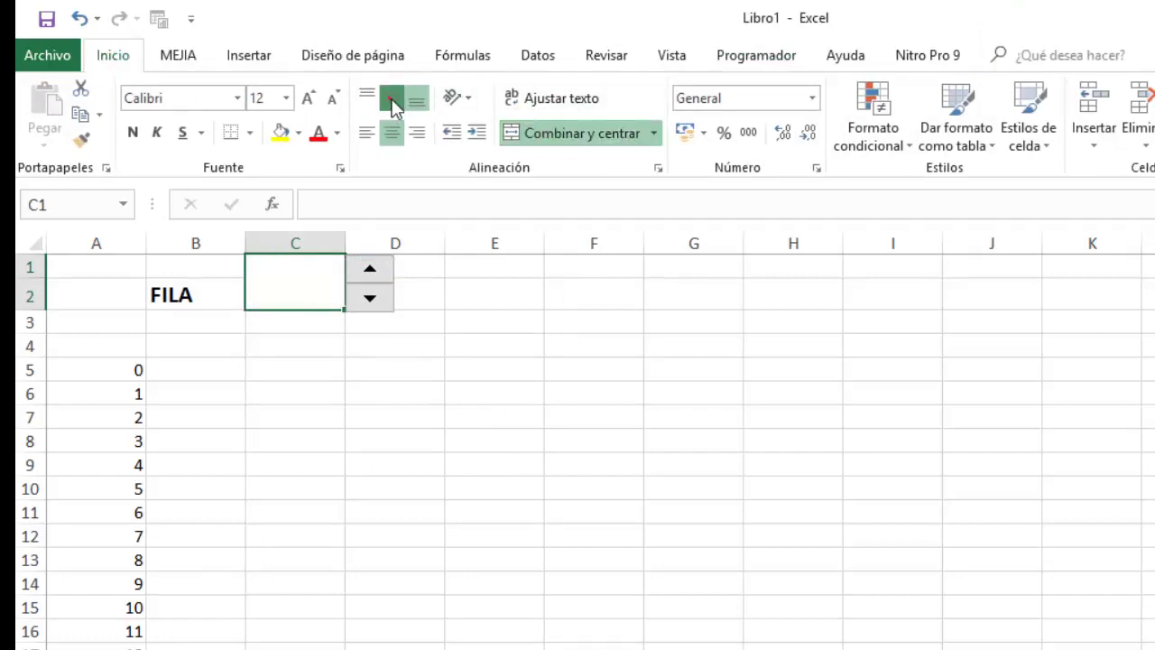
pyautogui.click(133, 133)
pyautogui.click(249, 133)
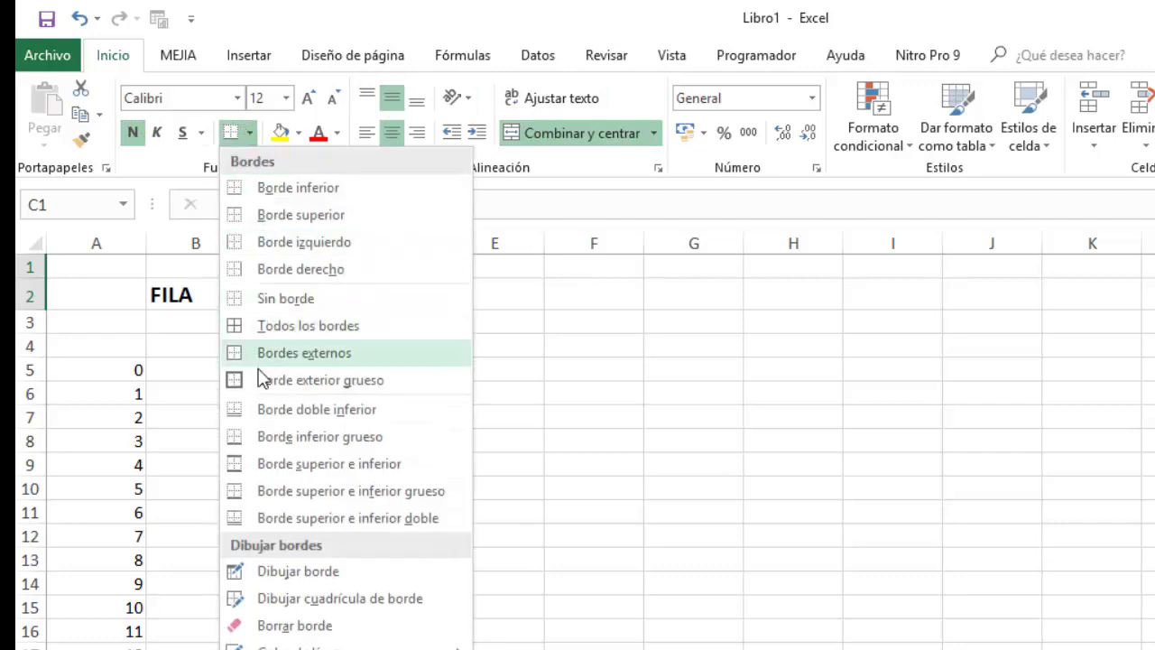
pyautogui.click(252, 389)
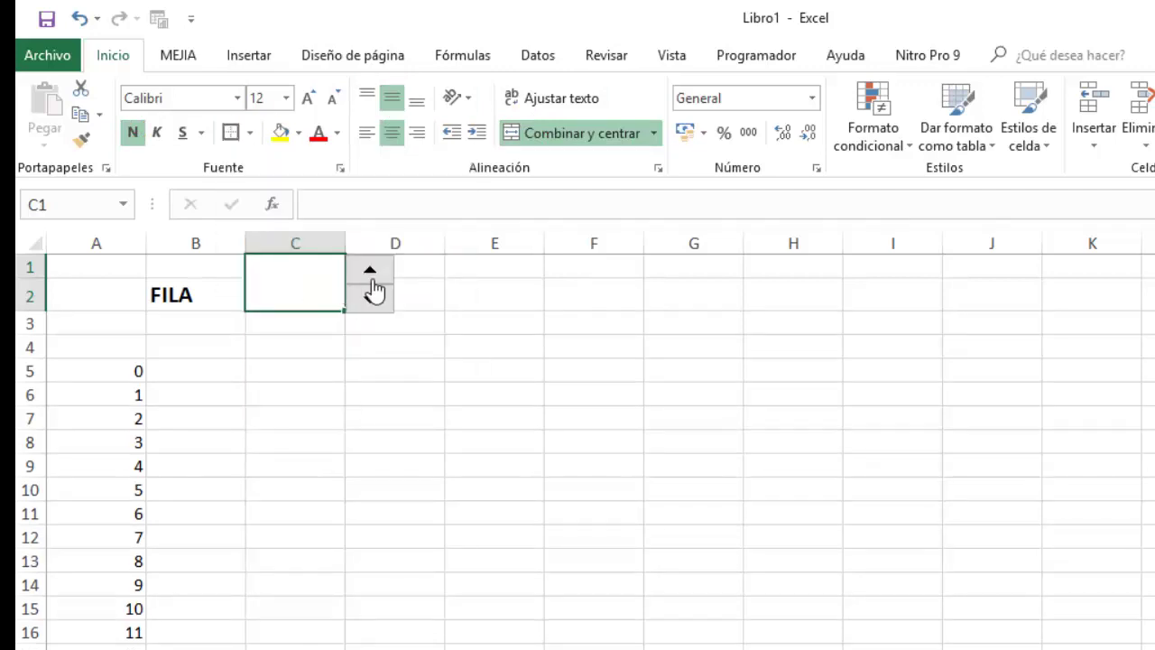
pyautogui.rightClick(369, 287)
# Link the spin button to cell $C$1 in Formato de control
pyautogui.click(469, 460)
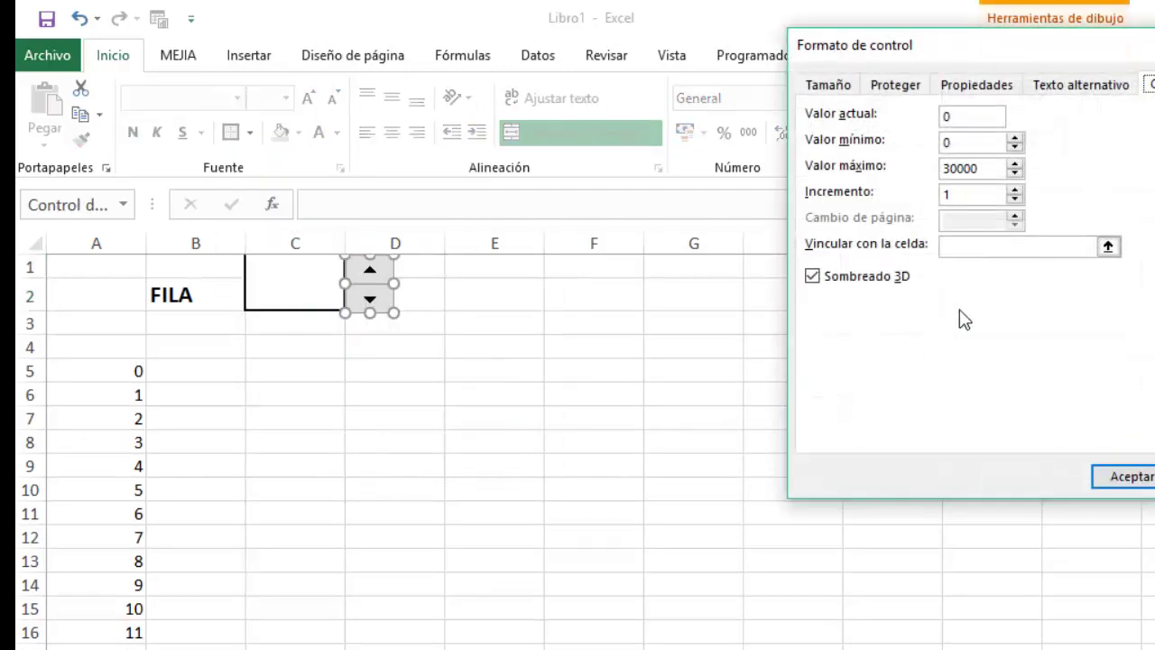
pyautogui.click(981, 257)
pyautogui.click(275, 283)
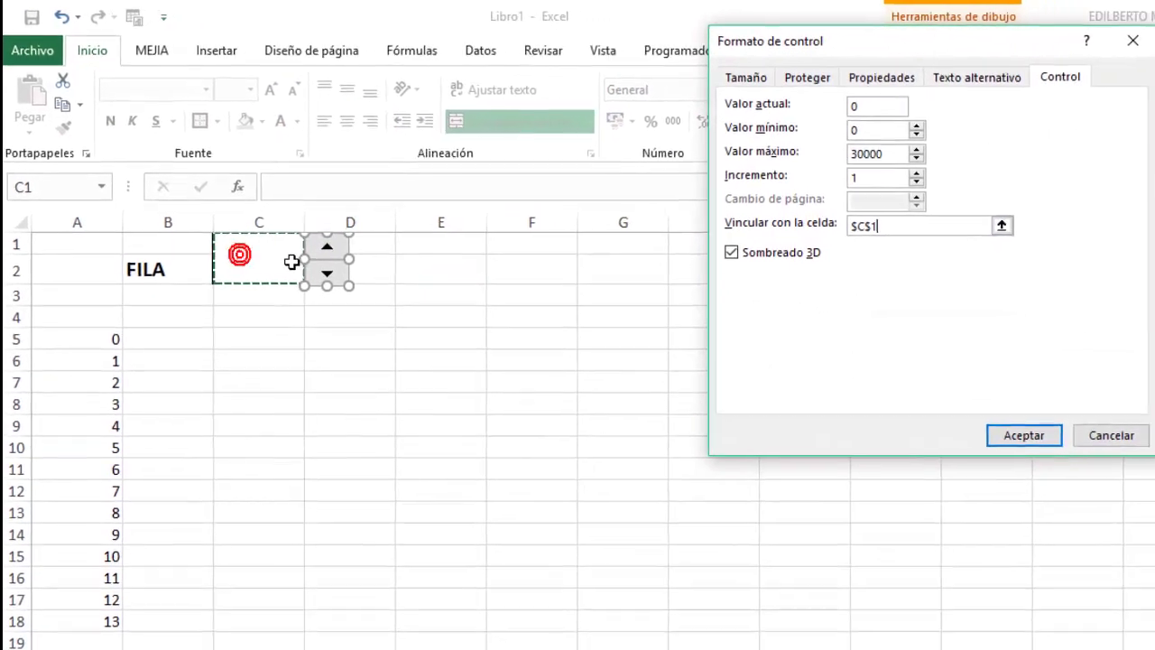
pyautogui.click(1008, 427)
pyautogui.click(473, 370)
pyautogui.click(270, 263)
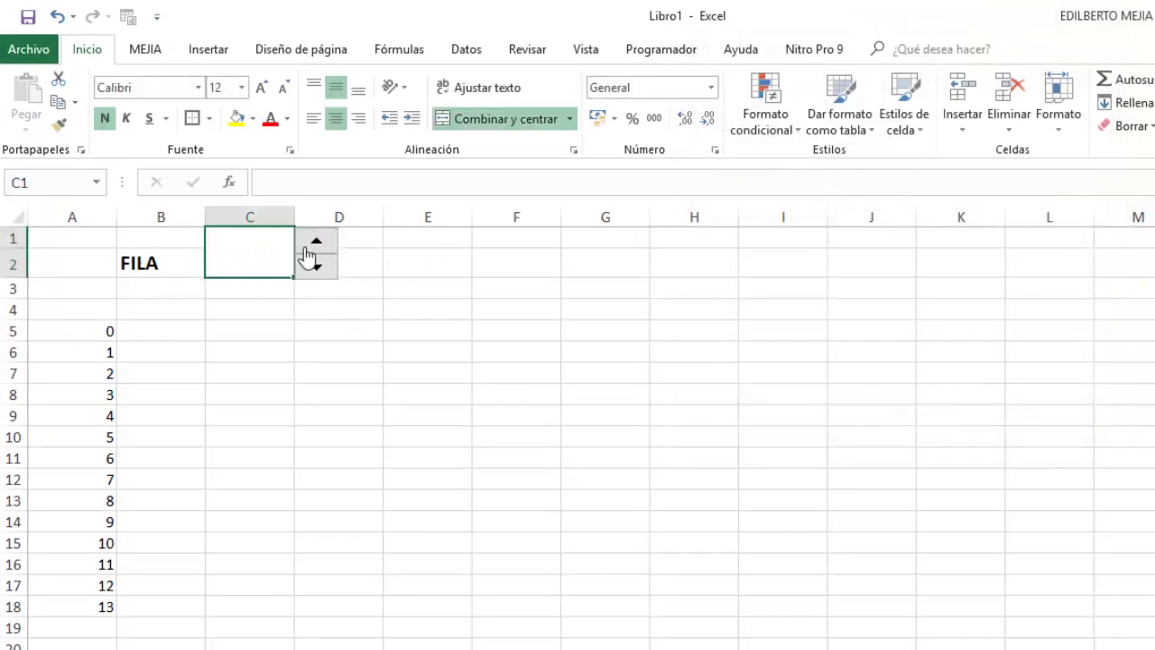
# Set the spin button's minimum to 1 and maximum to 20
pyautogui.rightClick(320, 255)
pyautogui.click(387, 479)
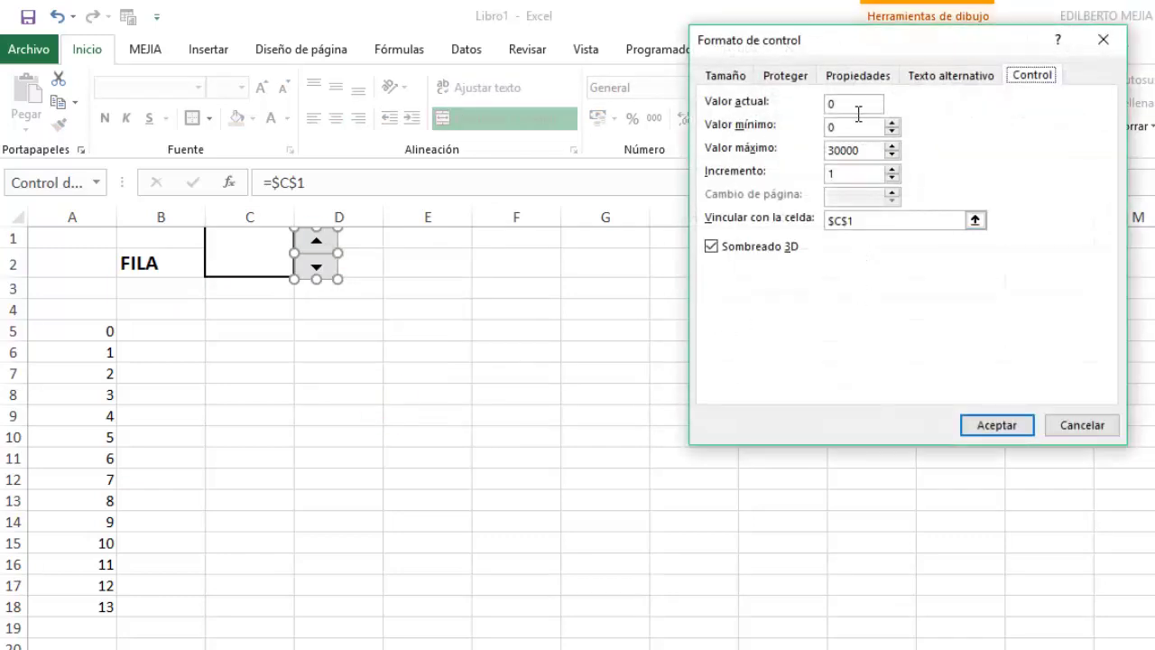
pyautogui.click(859, 126)
pyautogui.write('1')
pyautogui.doubleClick(857, 149)
pyautogui.write('20')
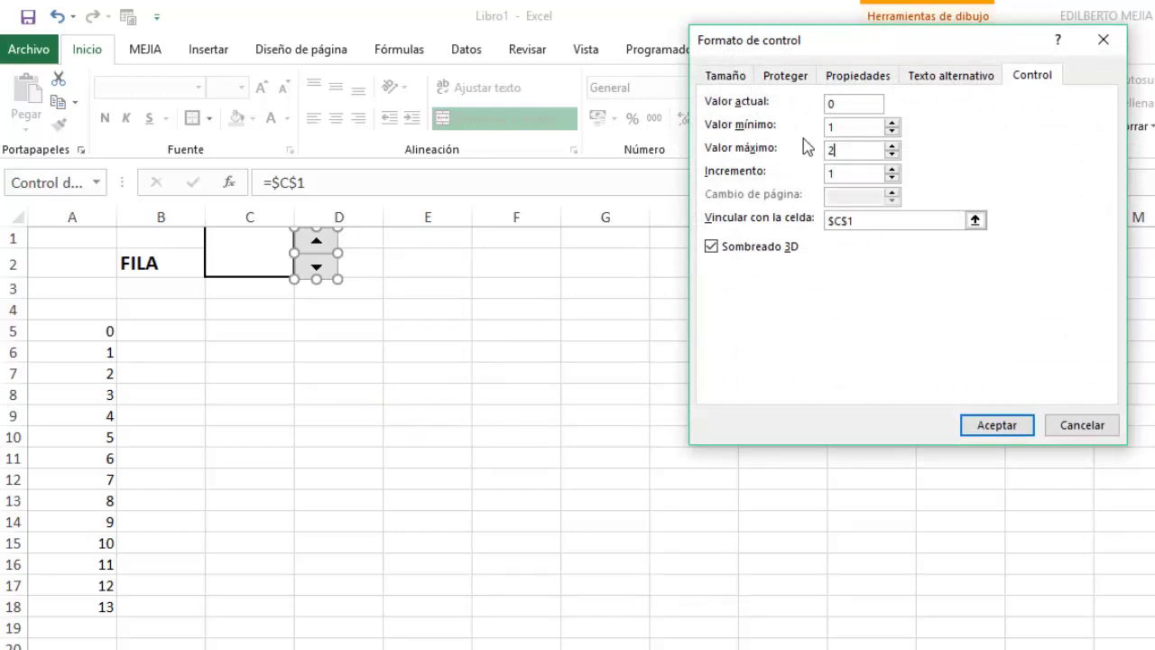
pyautogui.click(996, 425)
pyautogui.click(410, 413)
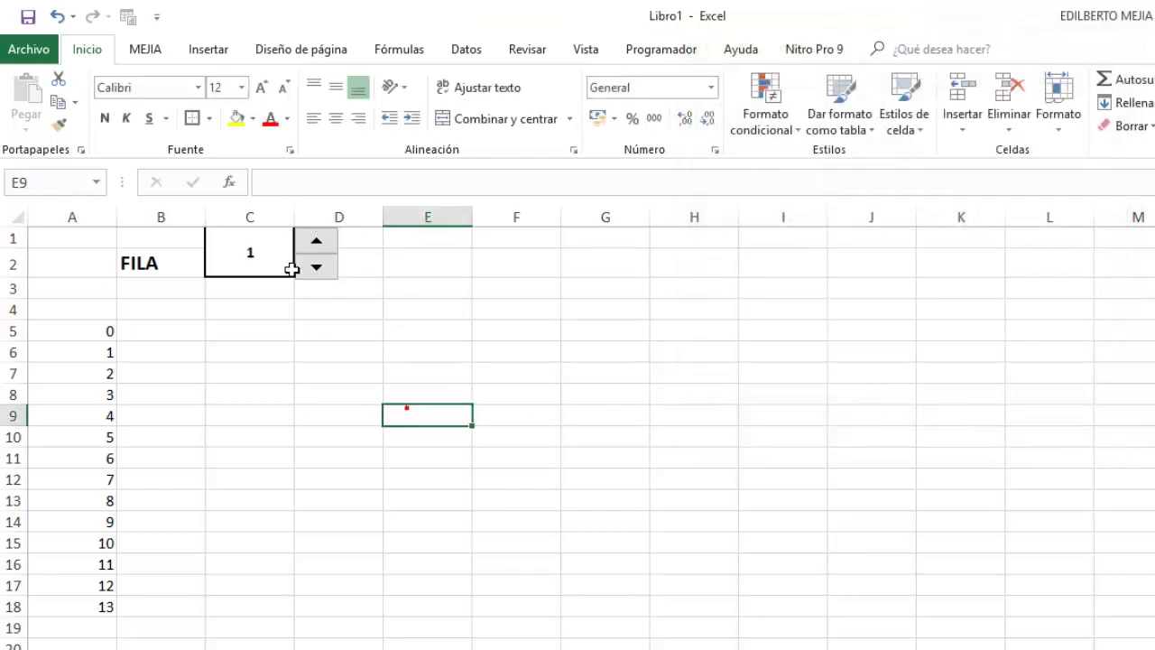
pyautogui.click(254, 253)
# Enlarge the value in merged cell C1 to font size 26
pyautogui.click(261, 89)
pyautogui.click(261, 89)
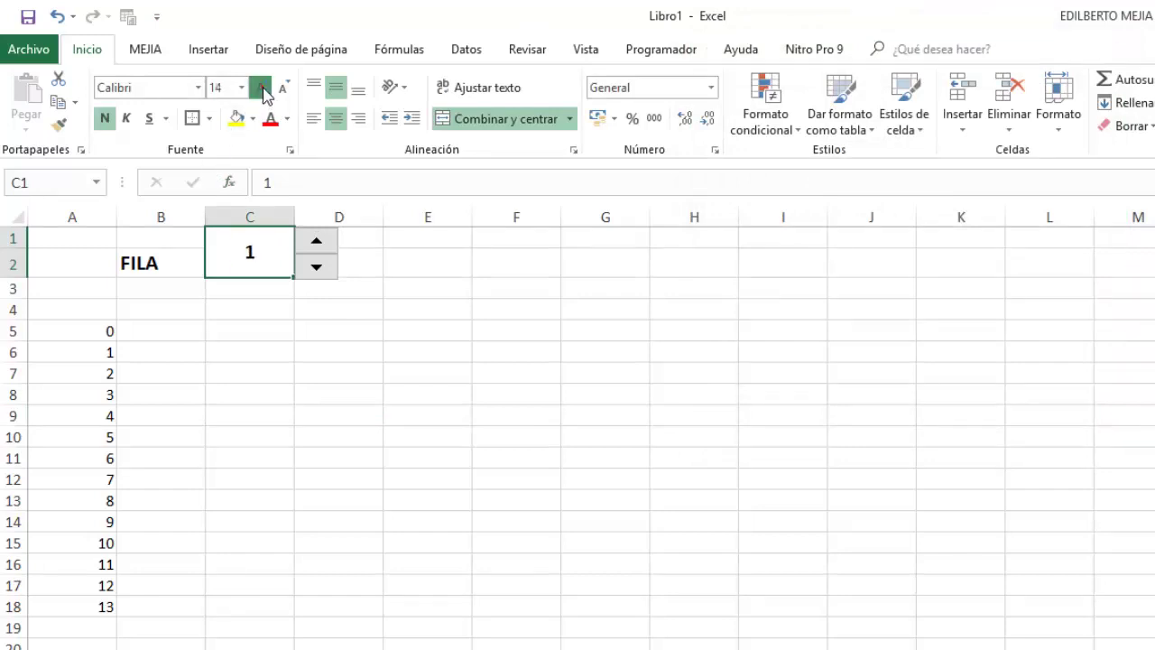
pyautogui.click(261, 89)
pyautogui.click(261, 89)
pyautogui.click(260, 89)
pyautogui.click(261, 88)
pyautogui.click(261, 88)
pyautogui.click(317, 240)
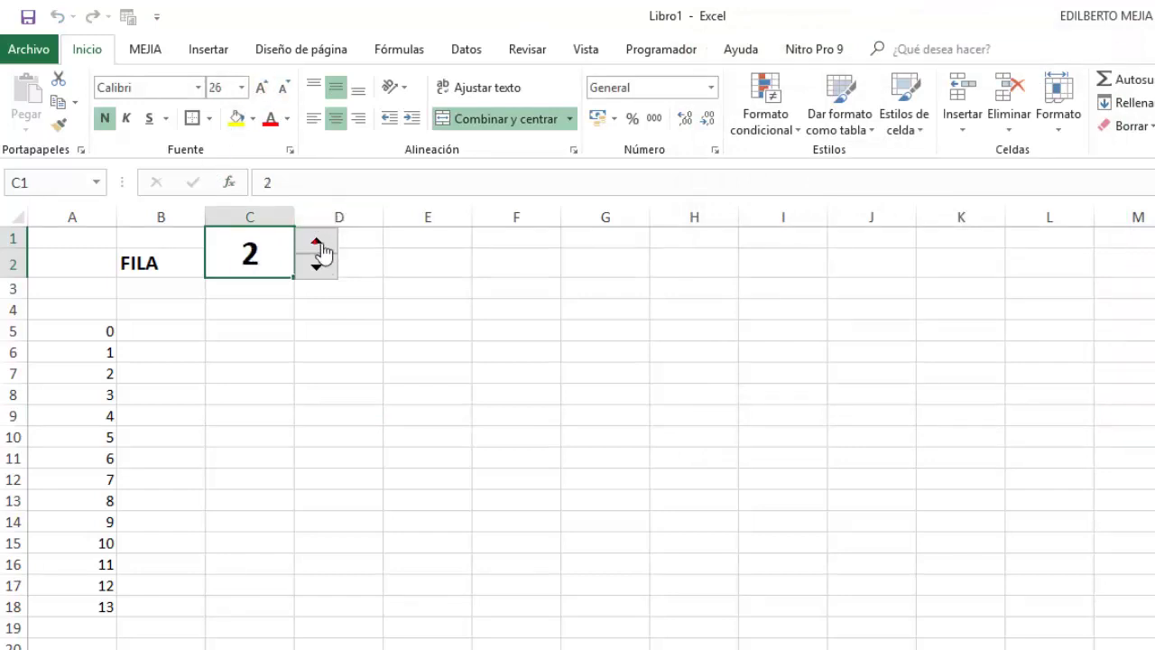
# Test the spin button up and down, leaving C1 at 13
pyautogui.doubleClick(317, 240)
pyautogui.click(317, 240)
pyautogui.doubleClick(317, 240)
pyautogui.click(317, 240)
pyautogui.doubleClick(317, 240)
pyautogui.click(320, 269)
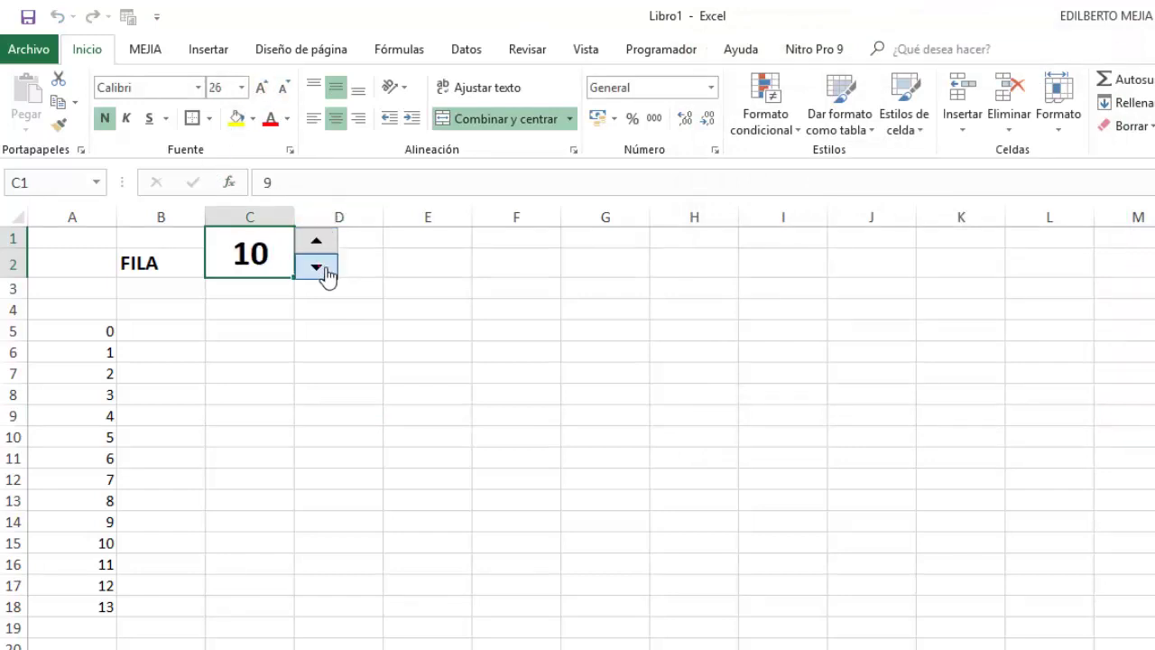
pyautogui.doubleClick(321, 269)
pyautogui.click(316, 240)
pyautogui.doubleClick(317, 240)
pyautogui.doubleClick(317, 240)
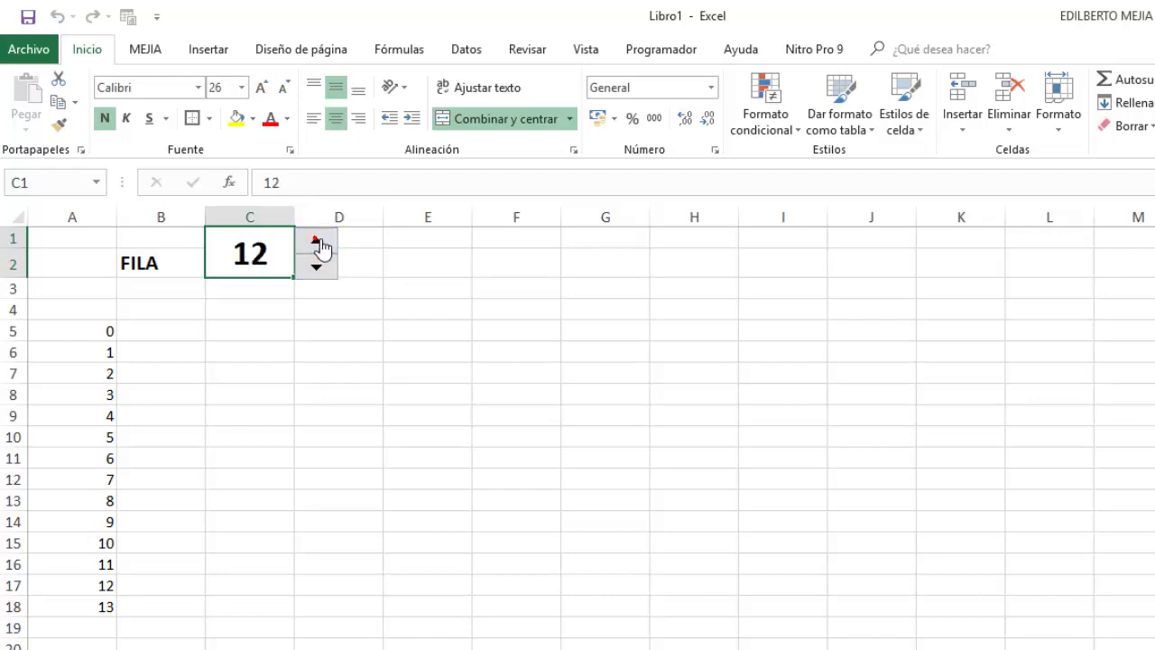
pyautogui.click(317, 240)
pyautogui.click(219, 373)
pyautogui.click(169, 333)
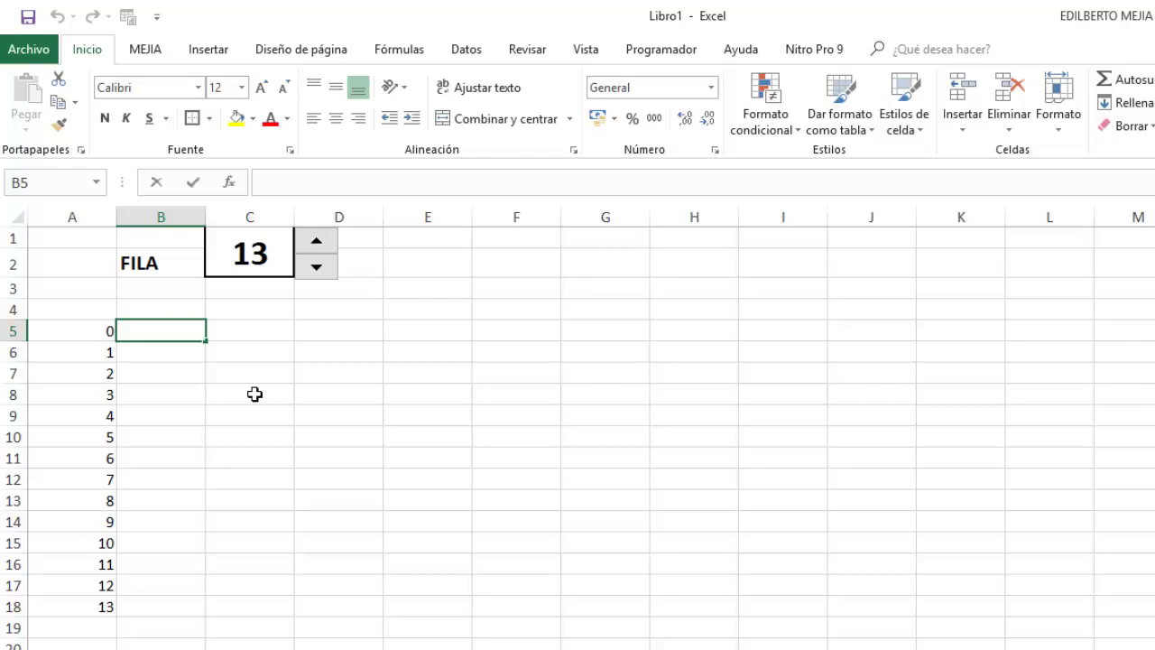
# Enter =SI(FILA(B5)-5>$C$1,"",FILA()-5) in B5
pyautogui.write('=SI(')
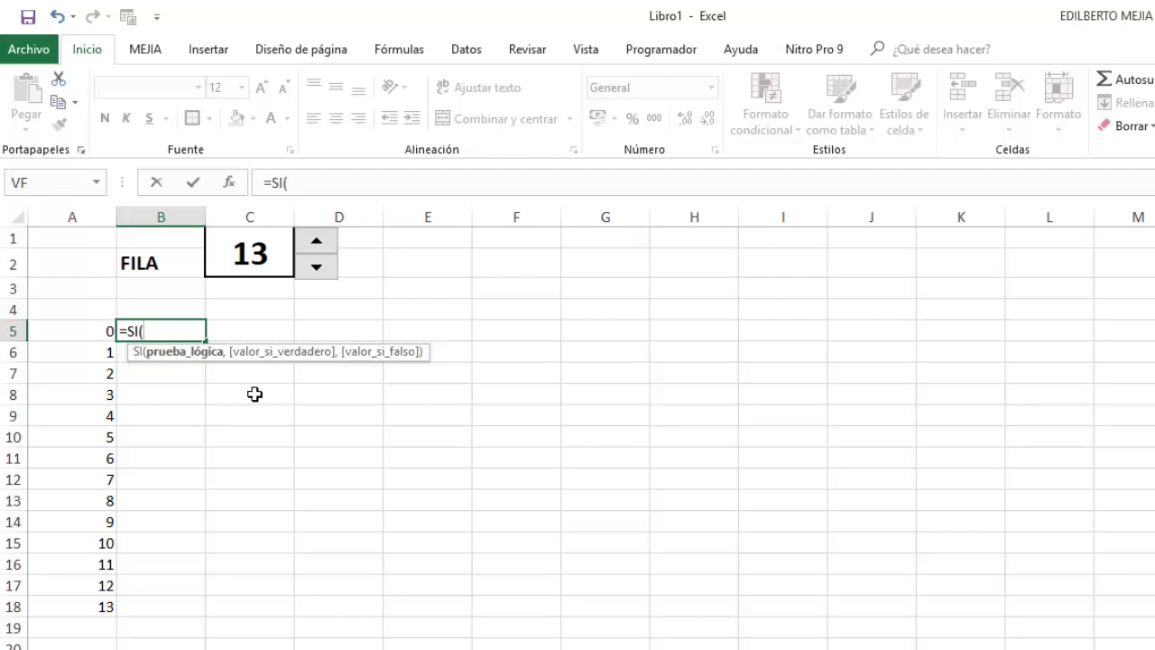
pyautogui.write('FILA')
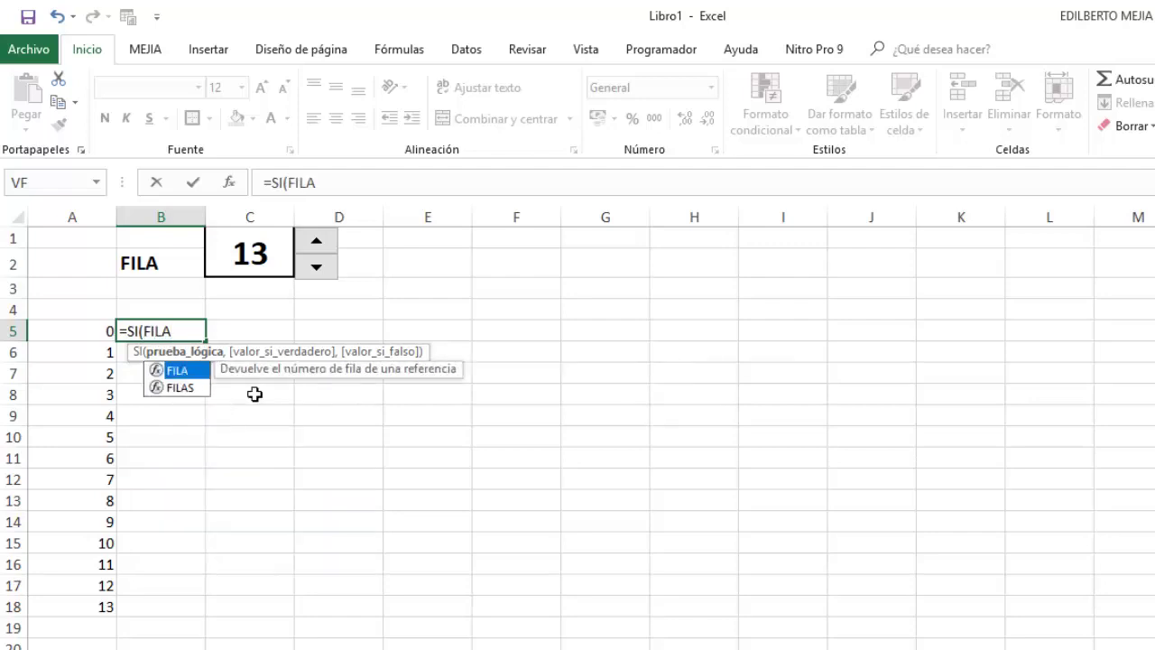
pyautogui.write('(')
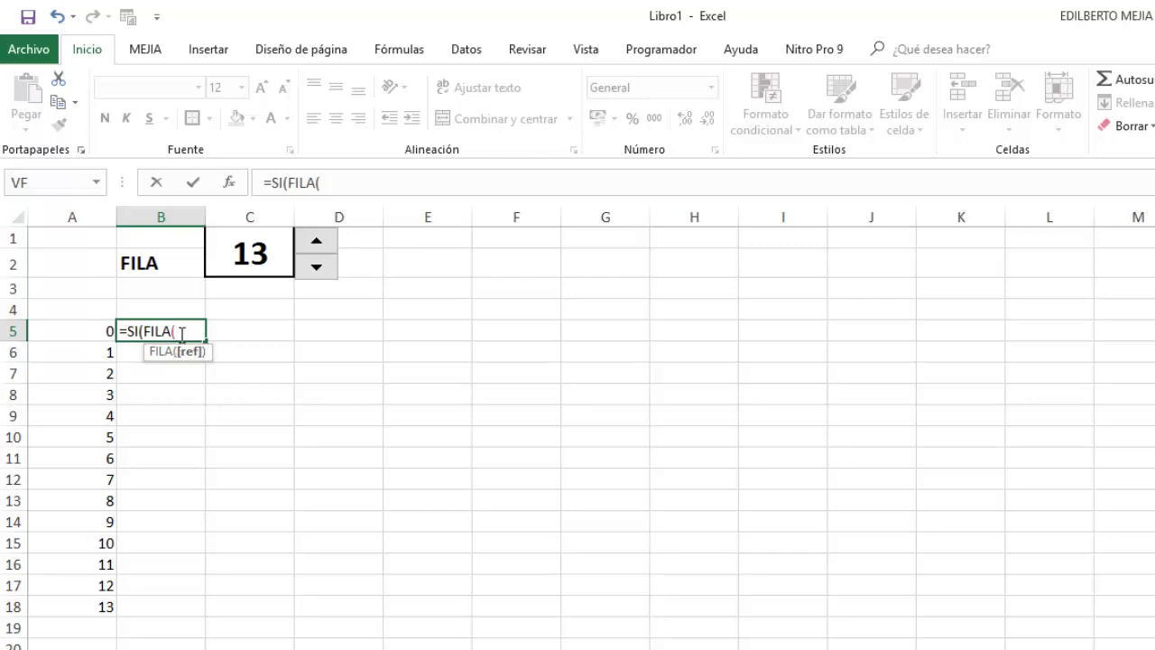
pyautogui.write('B')
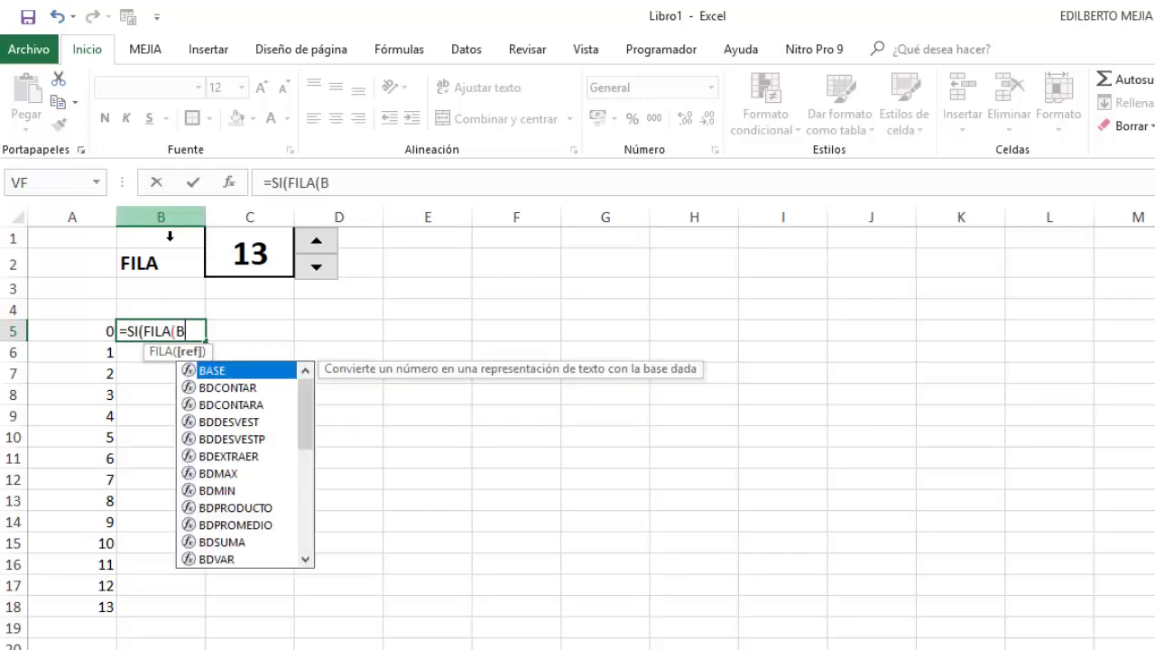
pyautogui.write('5)-5>')
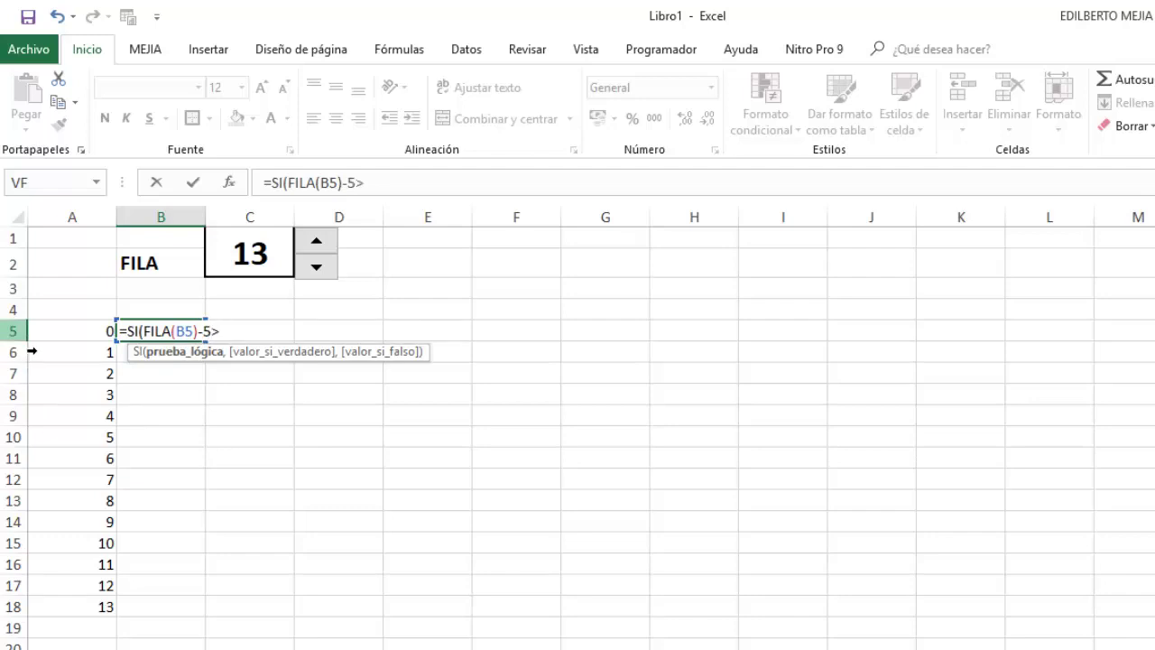
pyautogui.click(241, 252)
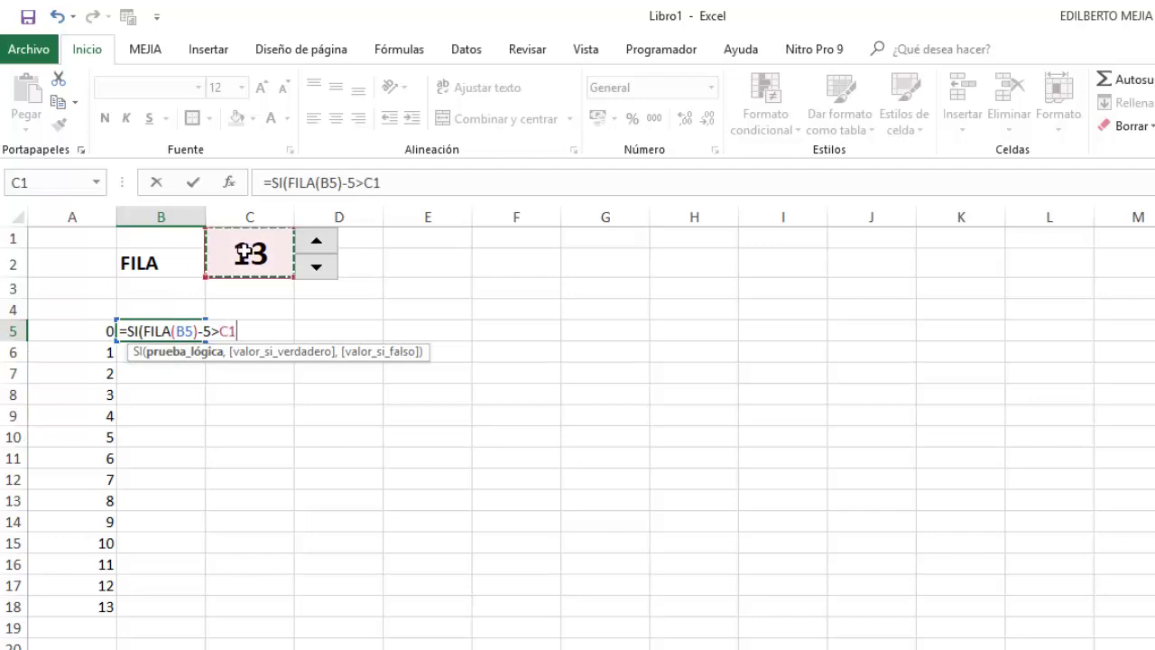
pyautogui.press('F4')
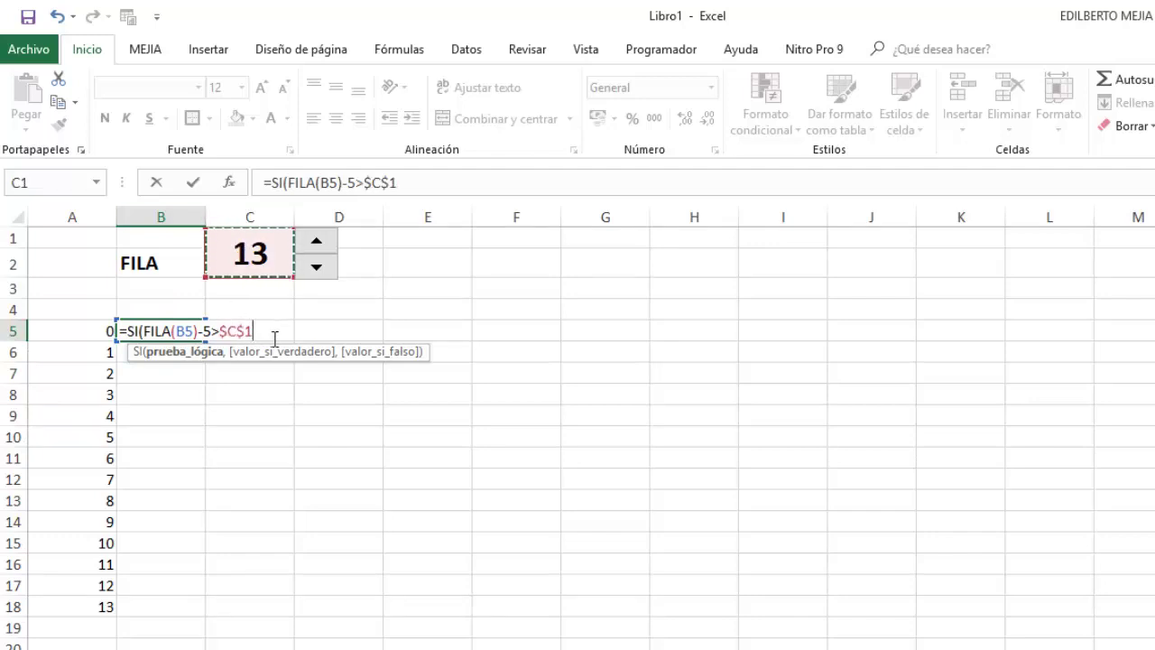
pyautogui.write(',""')
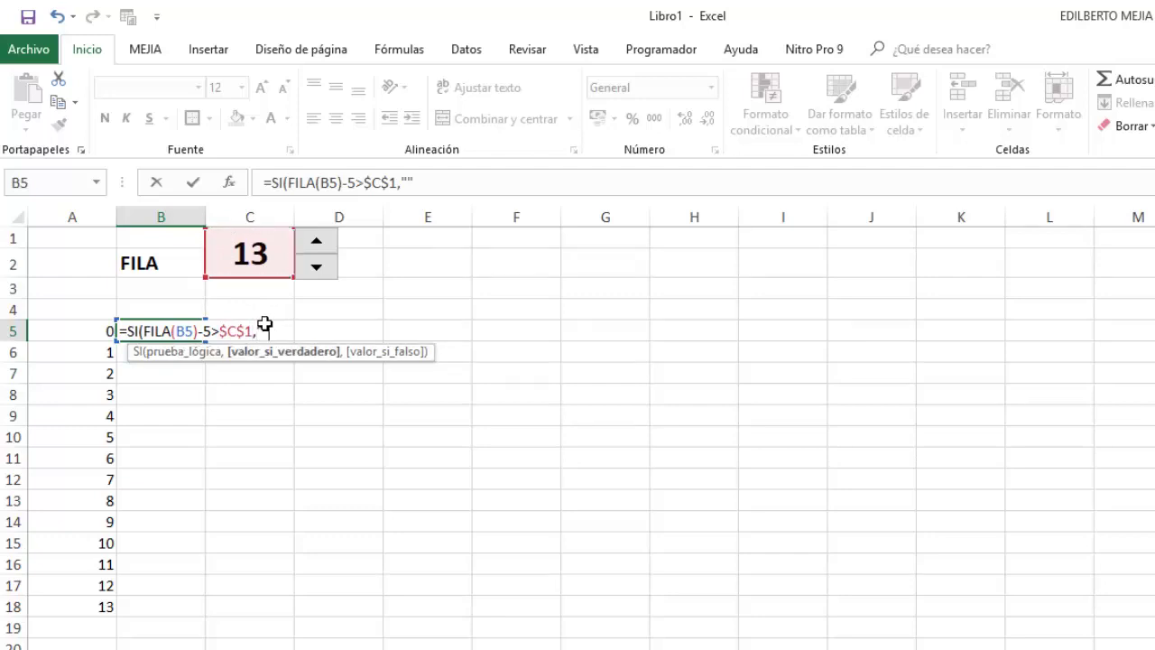
pyautogui.write(',FI')
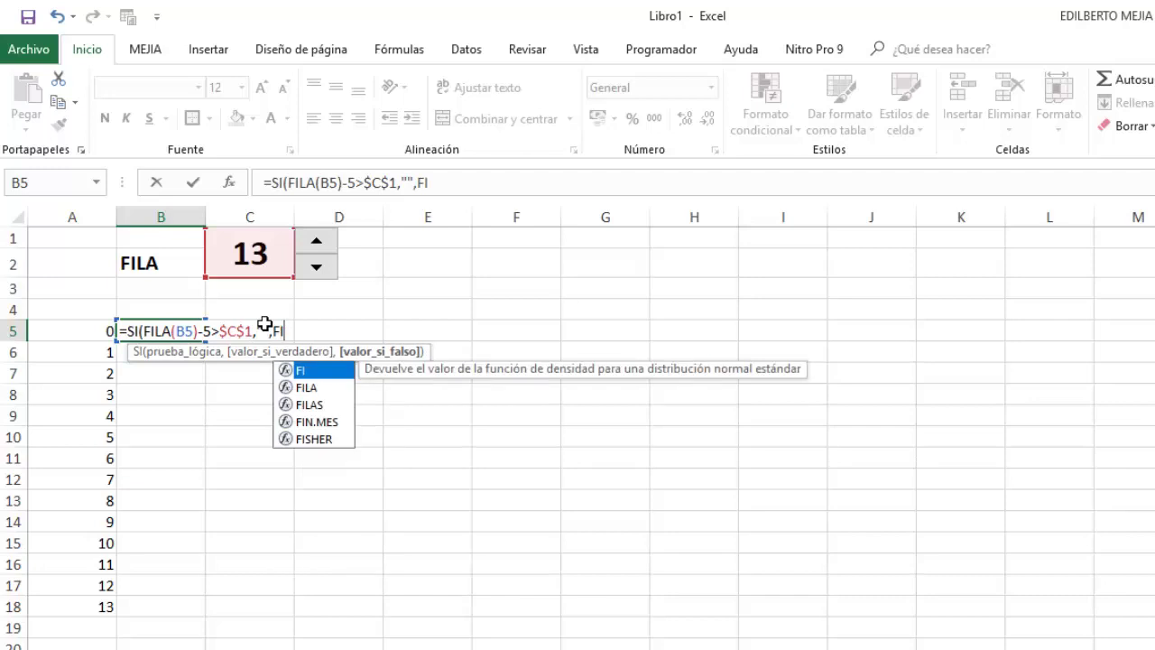
pyautogui.write('LA(')
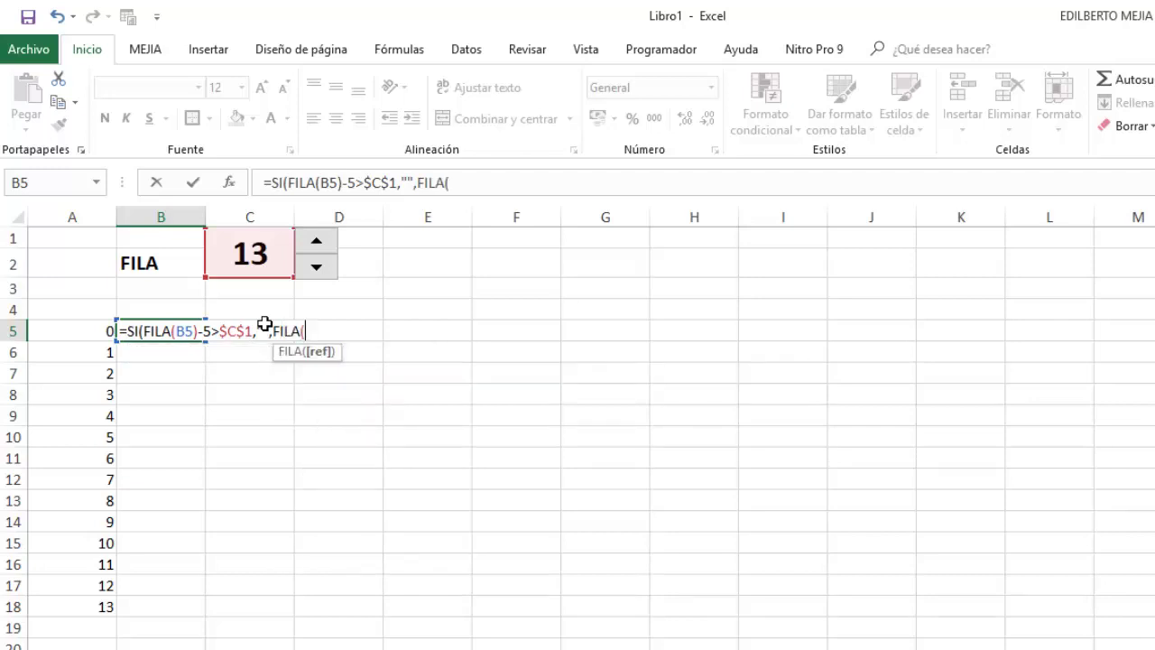
pyautogui.write(')-')
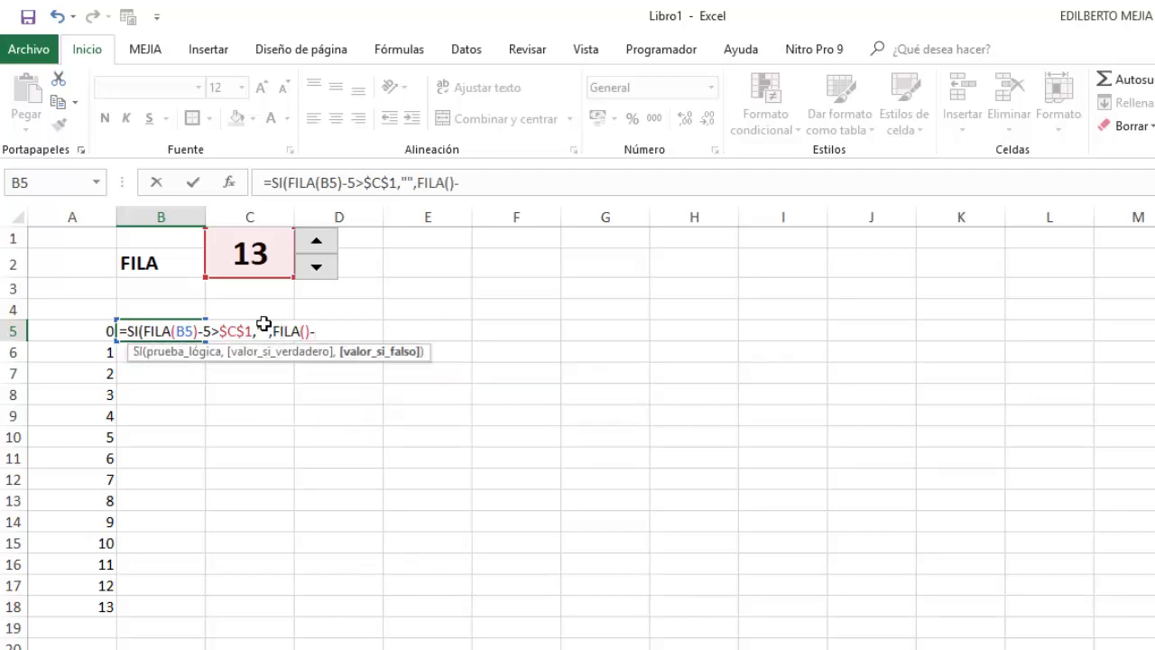
pyautogui.write('5')
pyautogui.write(')')
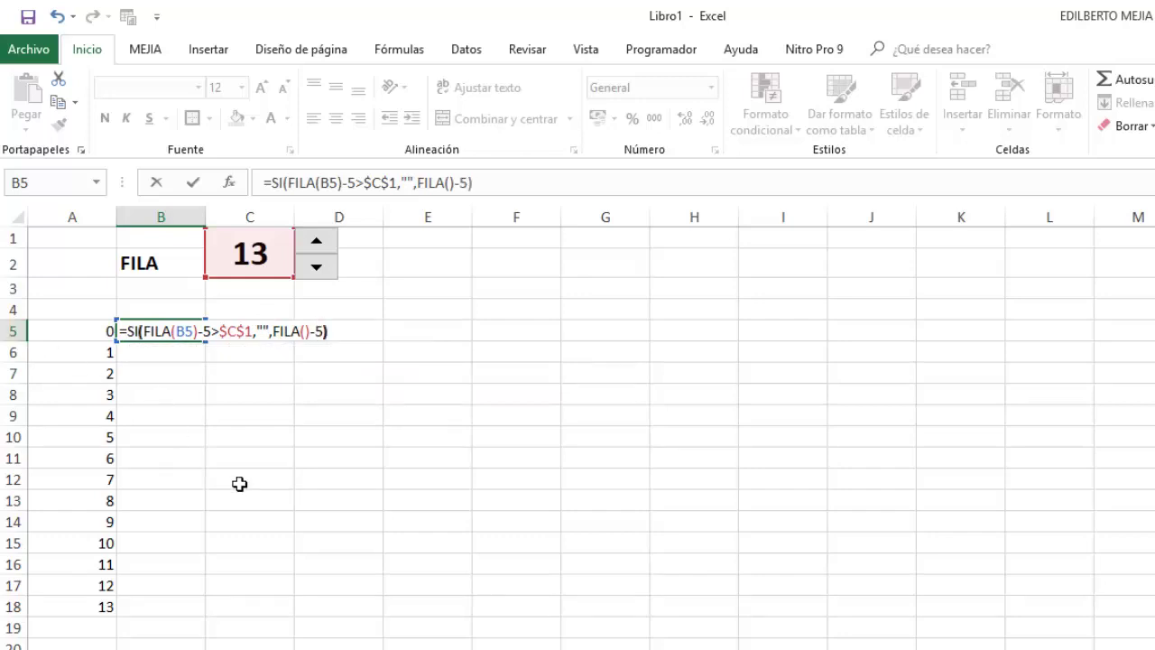
pyautogui.press('Return')
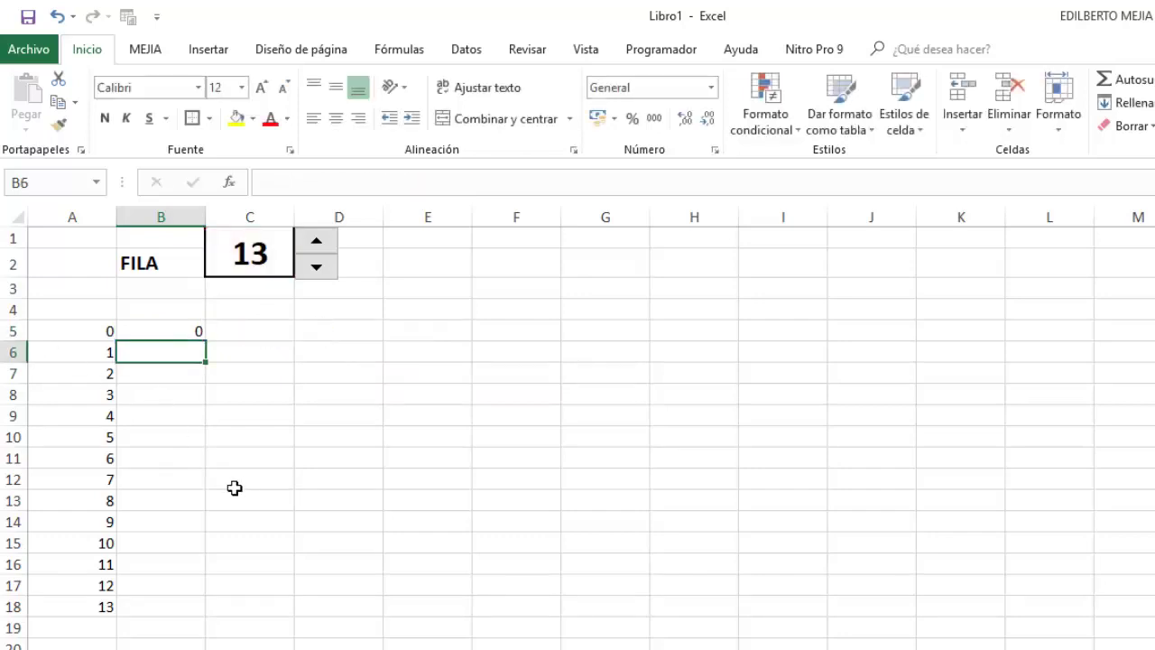
# Copy the B5 formula down to B21
pyautogui.click(171, 332)
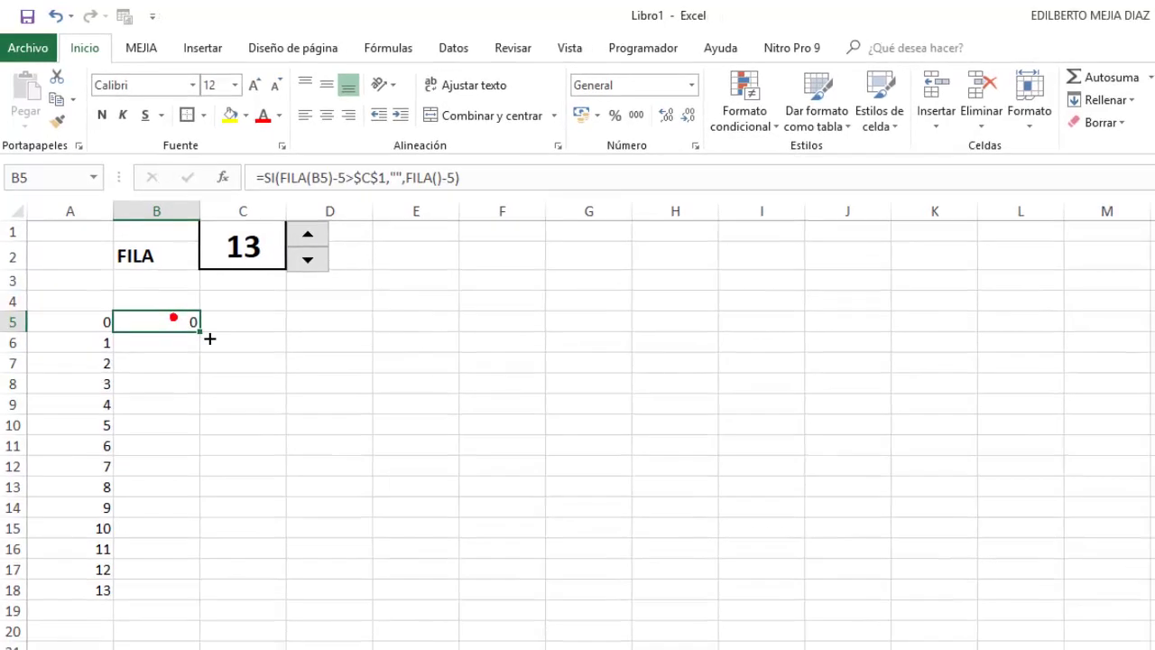
pyautogui.moveTo(206, 342)
pyautogui.mouseDown()
pyautogui.moveTo(206, 644)
pyautogui.moveTo(171, 608)
pyautogui.mouseUp()
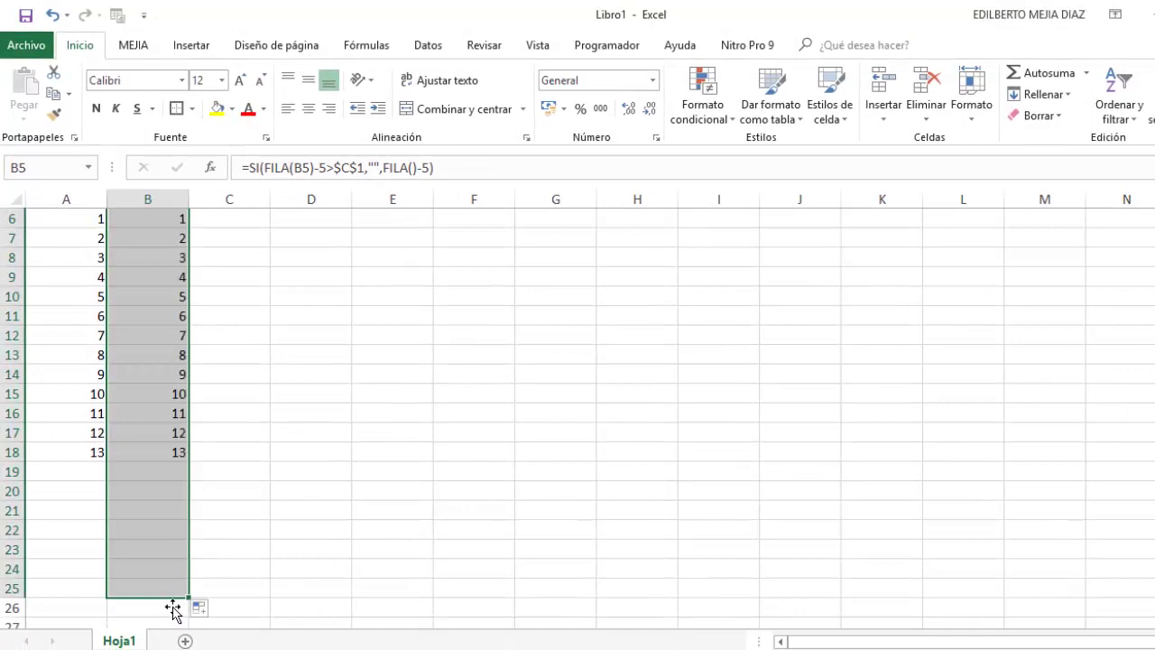
pyautogui.scroll(2, 185, 463)
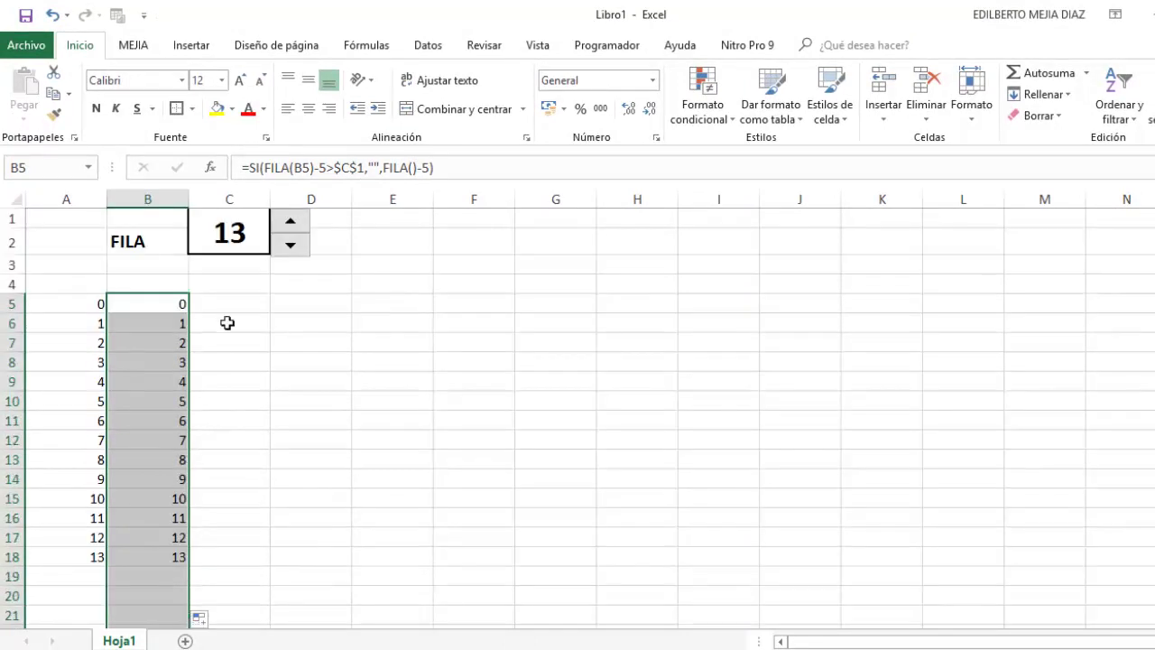
# Test the spin button between 9 and 16, ending at 11
pyautogui.click(302, 224)
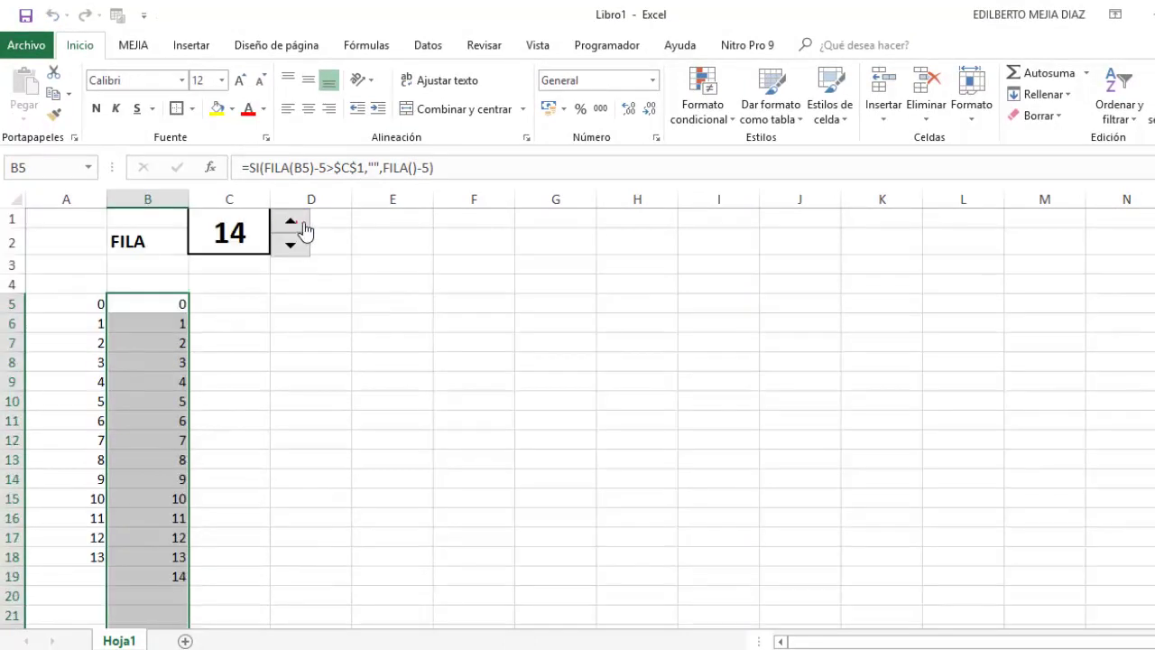
pyautogui.click(301, 224)
pyautogui.click(301, 224)
pyautogui.click(304, 245)
pyautogui.click(304, 245)
pyautogui.click(303, 246)
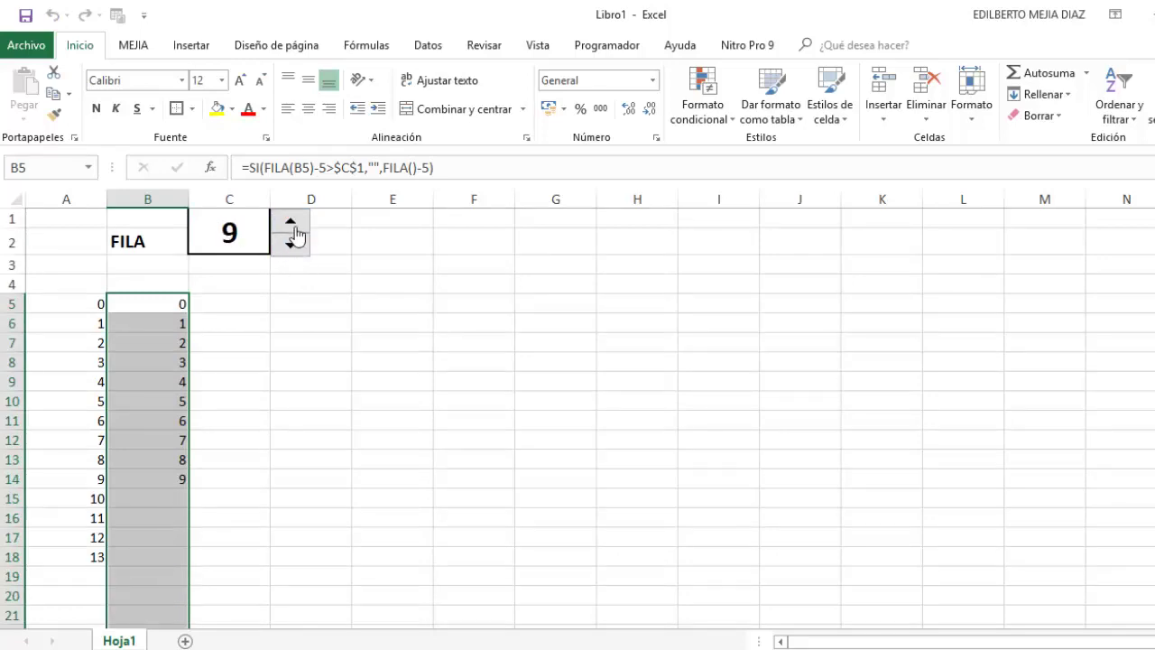
pyautogui.click(297, 225)
pyautogui.click(297, 225)
pyautogui.click(297, 224)
pyautogui.click(297, 224)
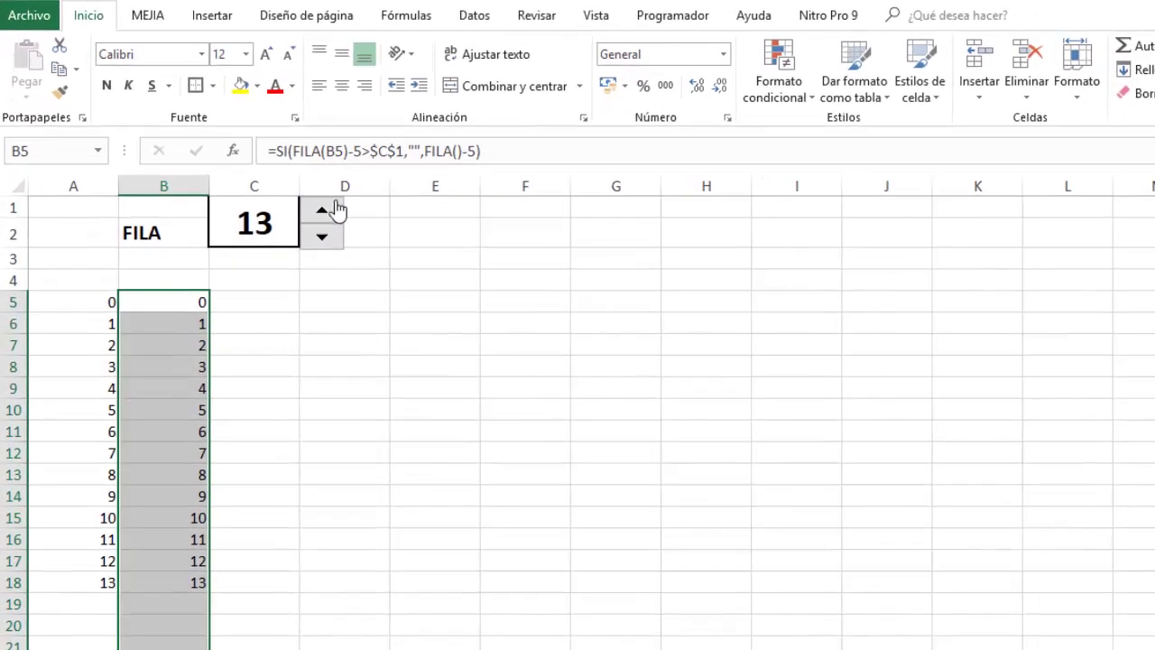
pyautogui.click(307, 240)
pyautogui.click(307, 240)
# Delete row 7 so column A ends at 12, then select columns A and B
pyautogui.click(27, 344)
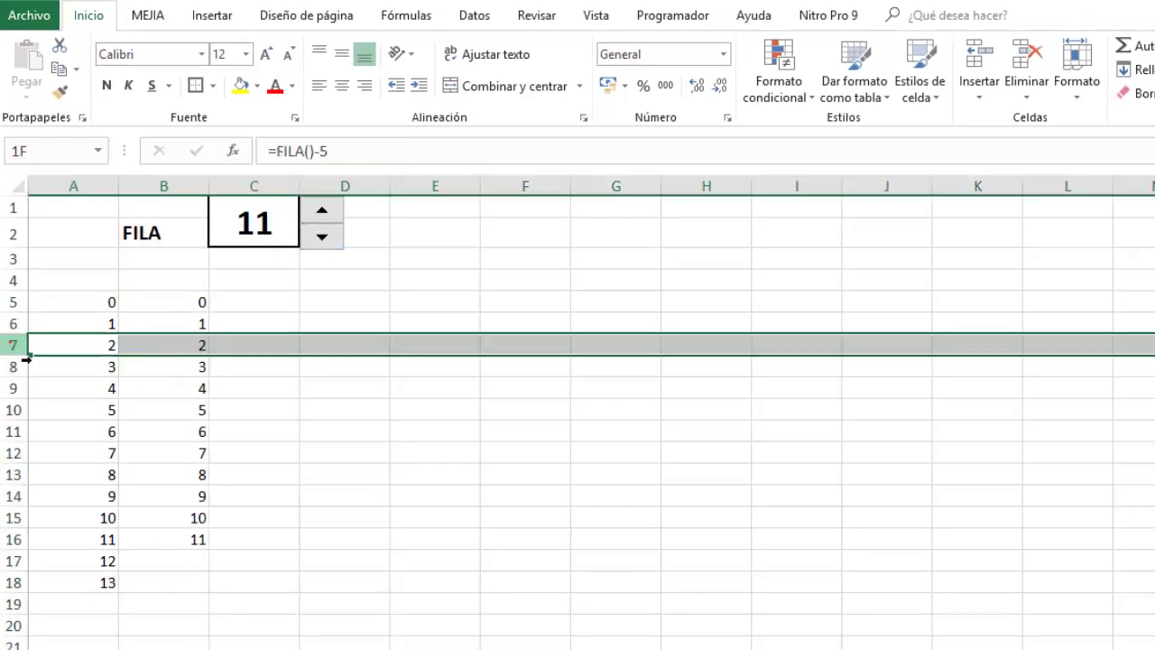
pyautogui.rightClick(13, 344)
pyautogui.click(90, 509)
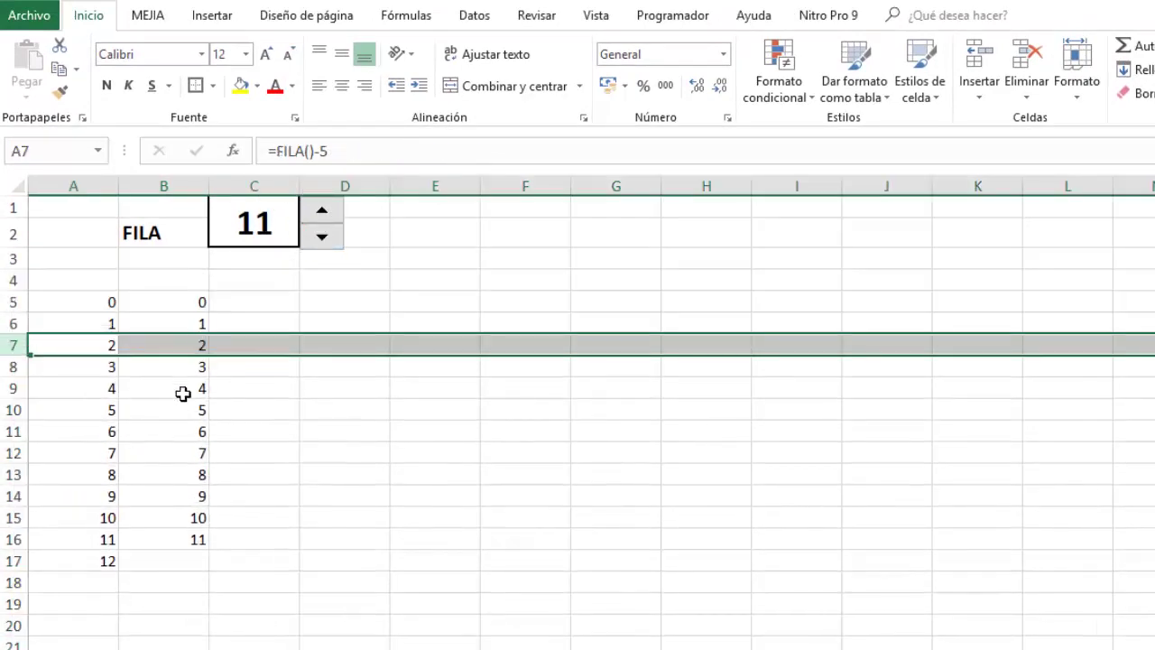
pyautogui.click(408, 309)
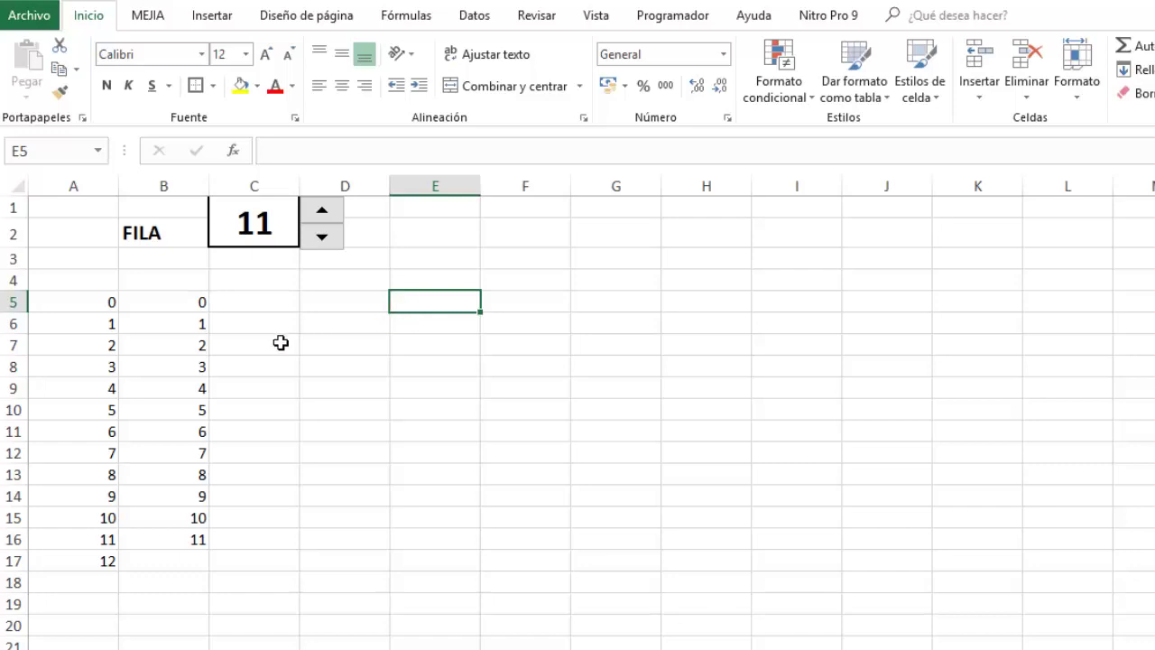
pyautogui.moveTo(110, 312); pyautogui.dragTo(194, 565)
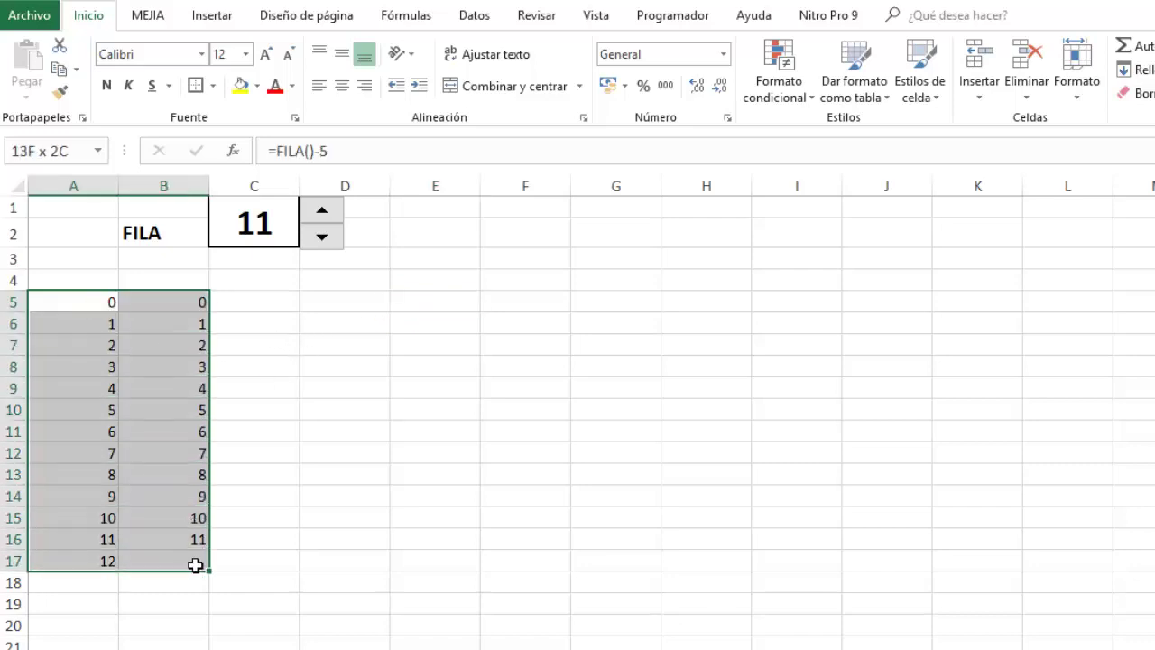
pyautogui.moveTo(95, 188); pyautogui.dragTo(157, 188)
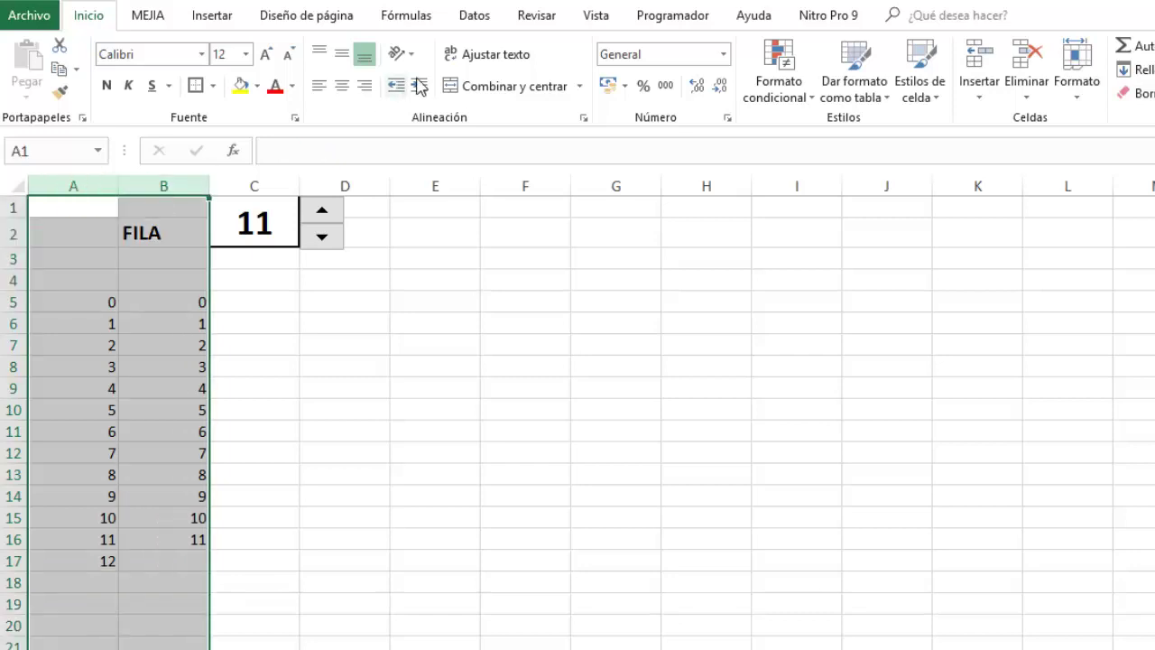
# Apply the custom number format 00 to columns A and B
pyautogui.click(725, 54)
pyautogui.click(689, 541)
pyautogui.click(717, 209)
pyautogui.click(797, 156)
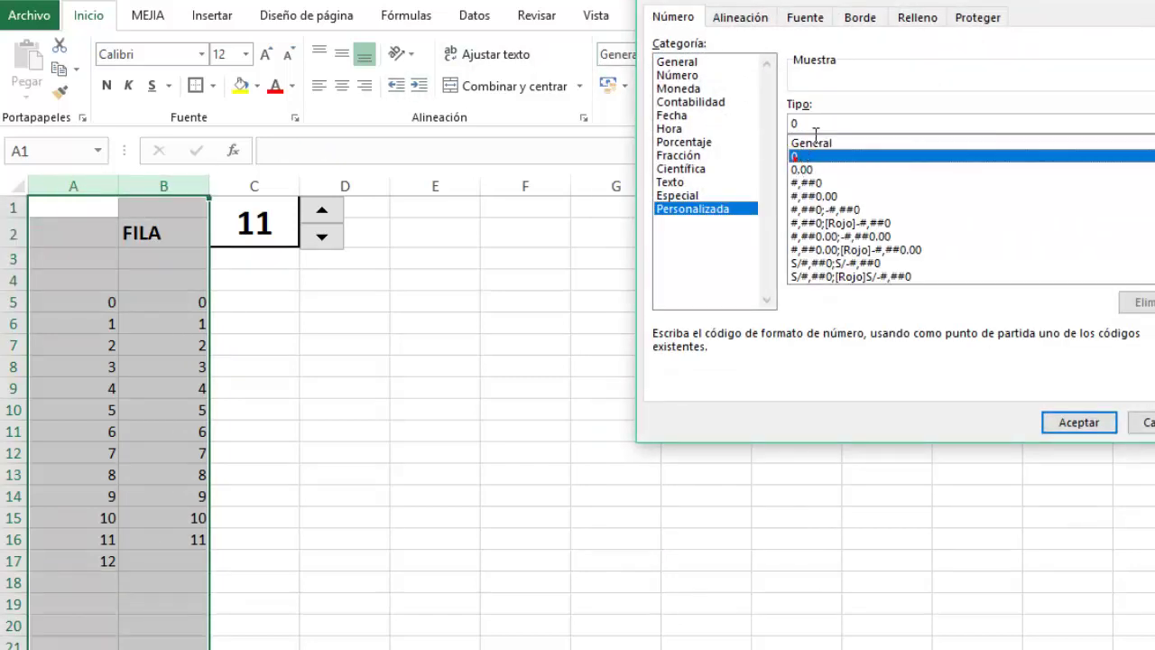
pyautogui.click(809, 124)
pyautogui.write('0')
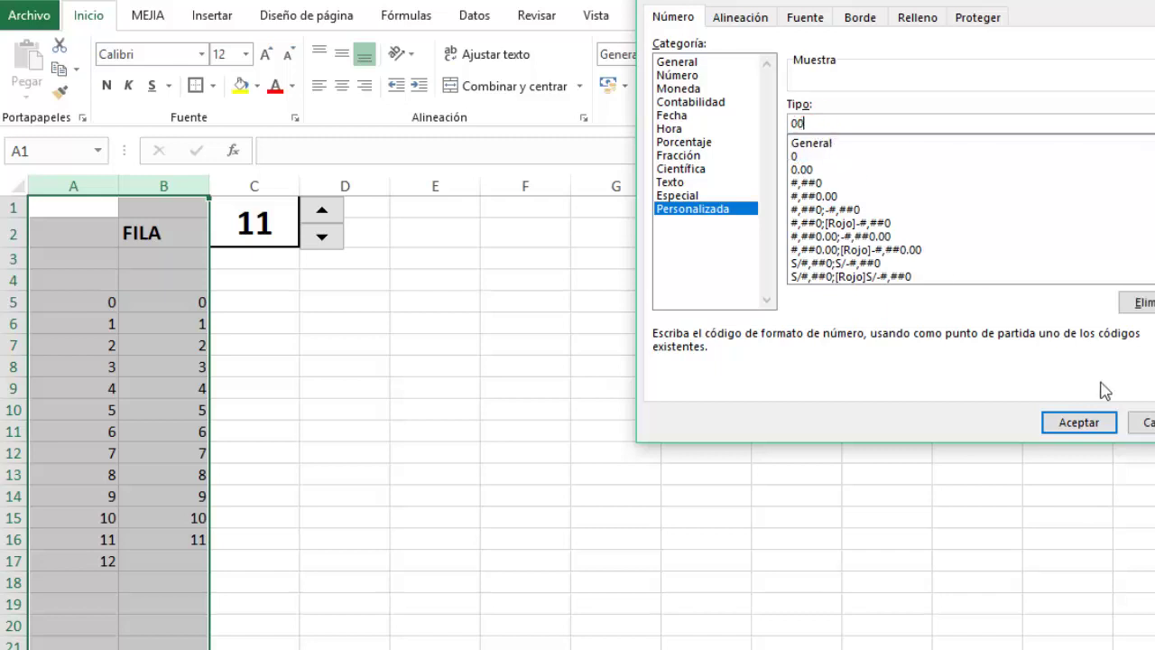
pyautogui.click(1083, 421)
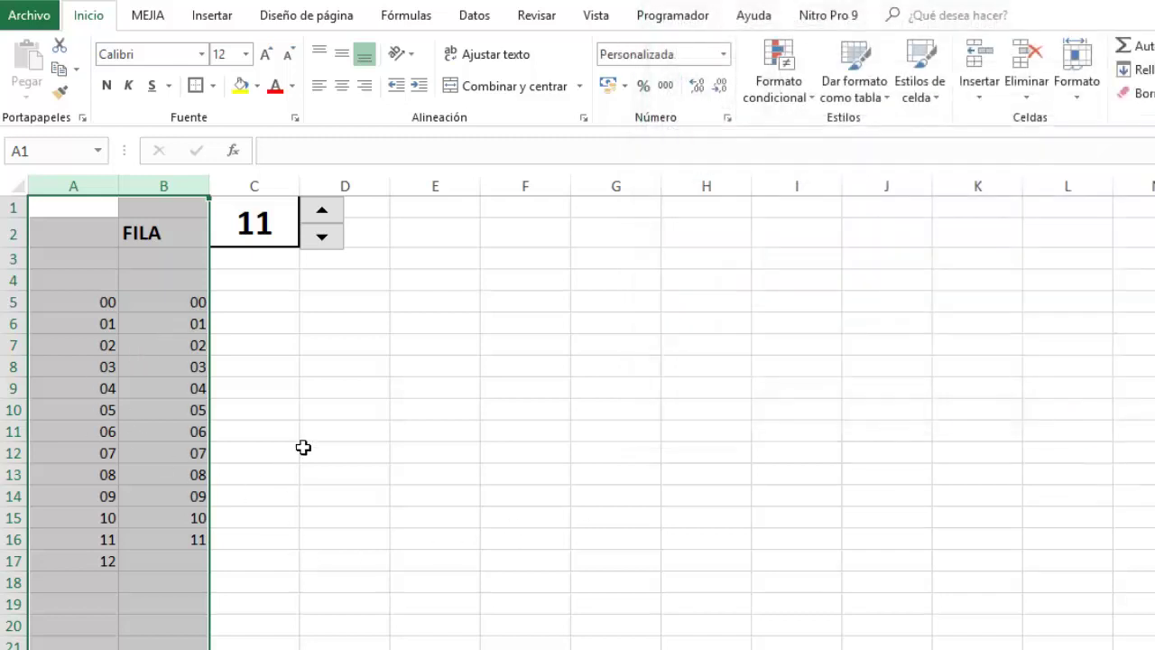
pyautogui.click(379, 408)
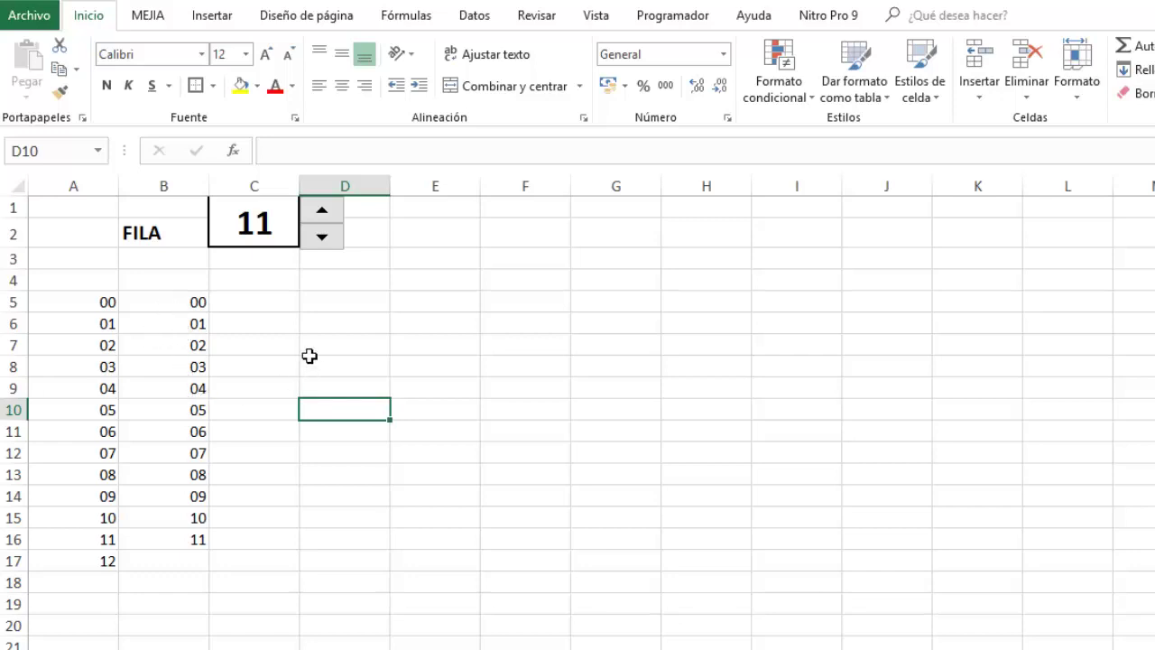
# Start C5's formula with the condition =SI(FILA(C5)-5>$C$1, using an absolute C1 reference
pyautogui.click(278, 305)
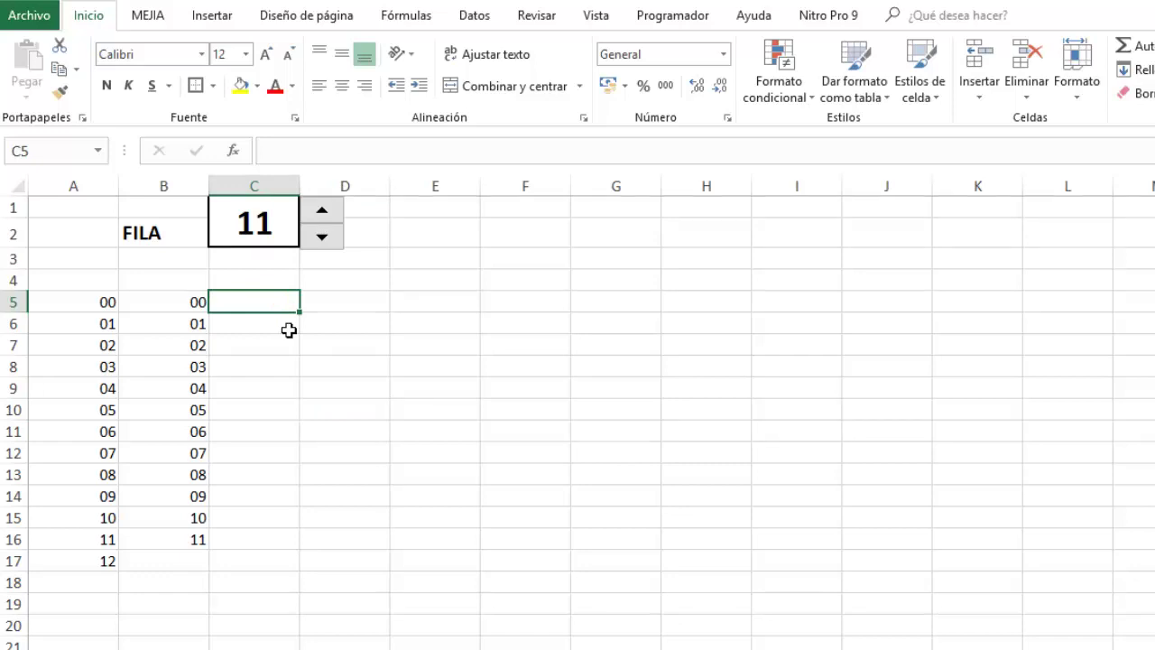
pyautogui.write('SI')
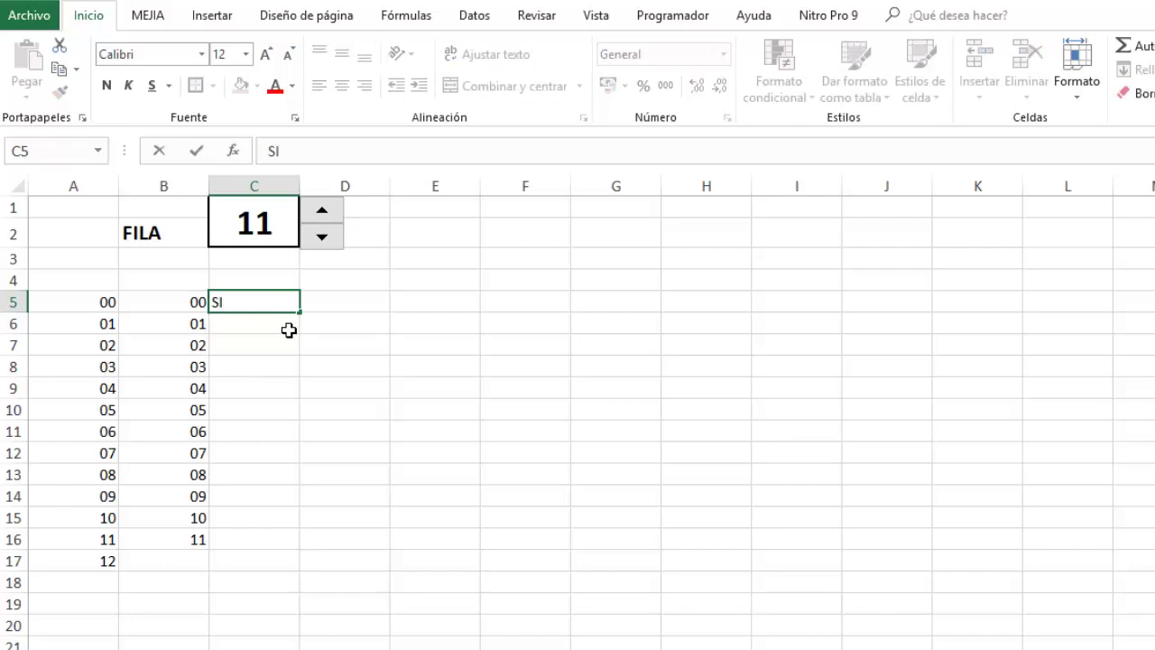
pyautogui.press('BackSpace')
pyautogui.press('BackSpace')
pyautogui.write('=SI')
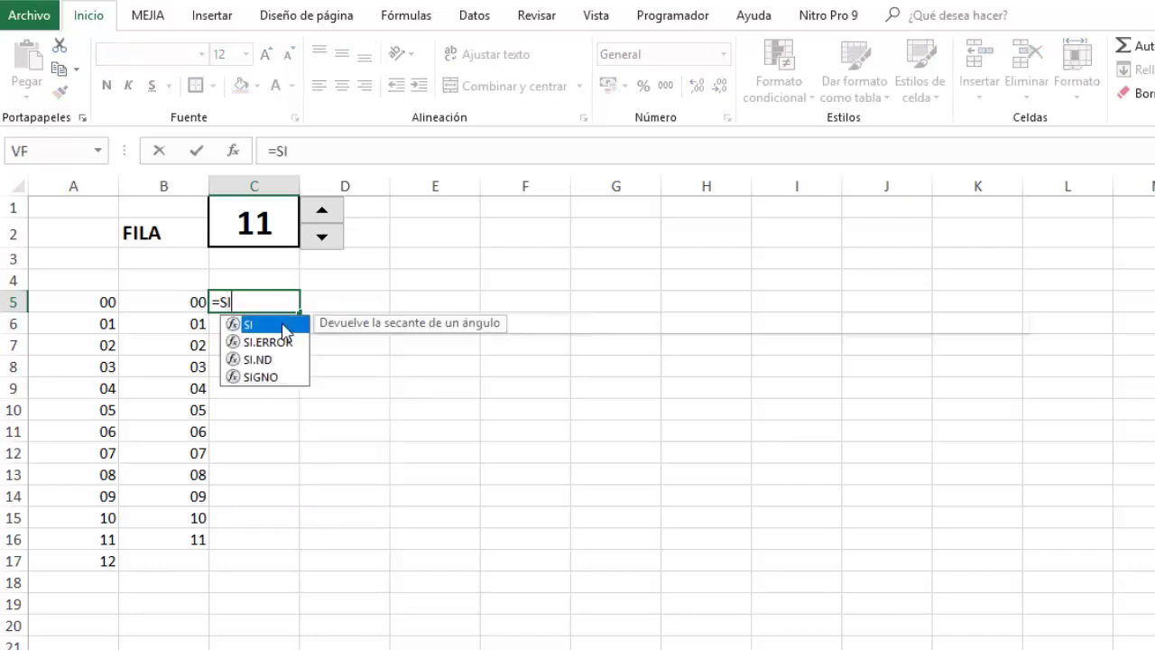
pyautogui.write('(')
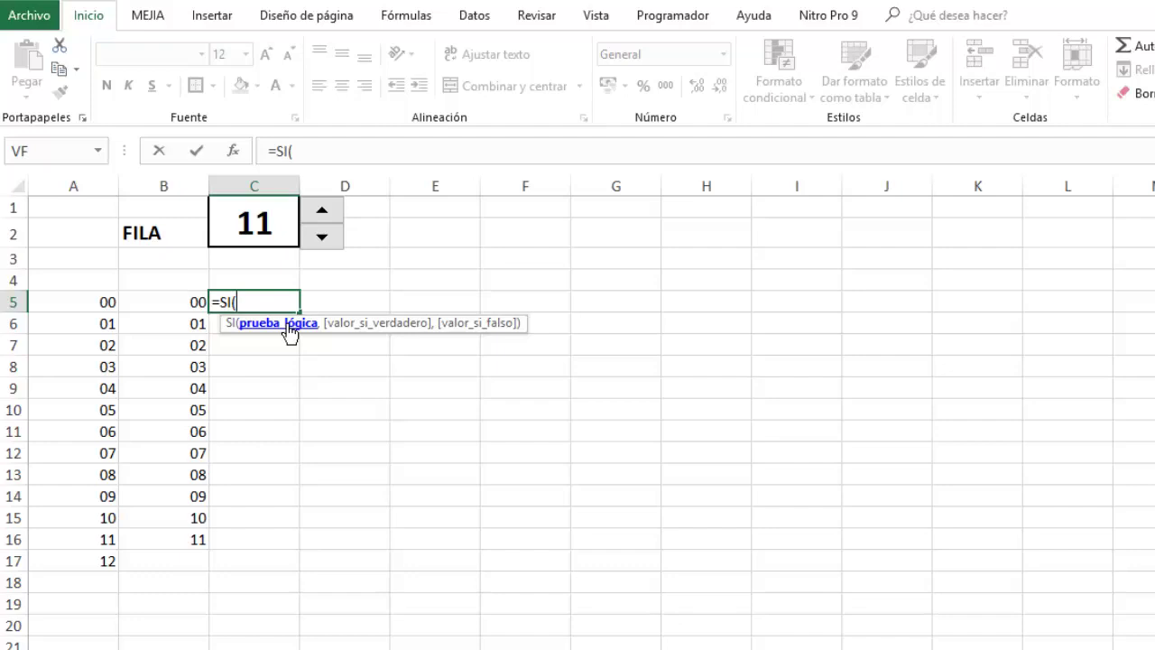
pyautogui.write('FIL')
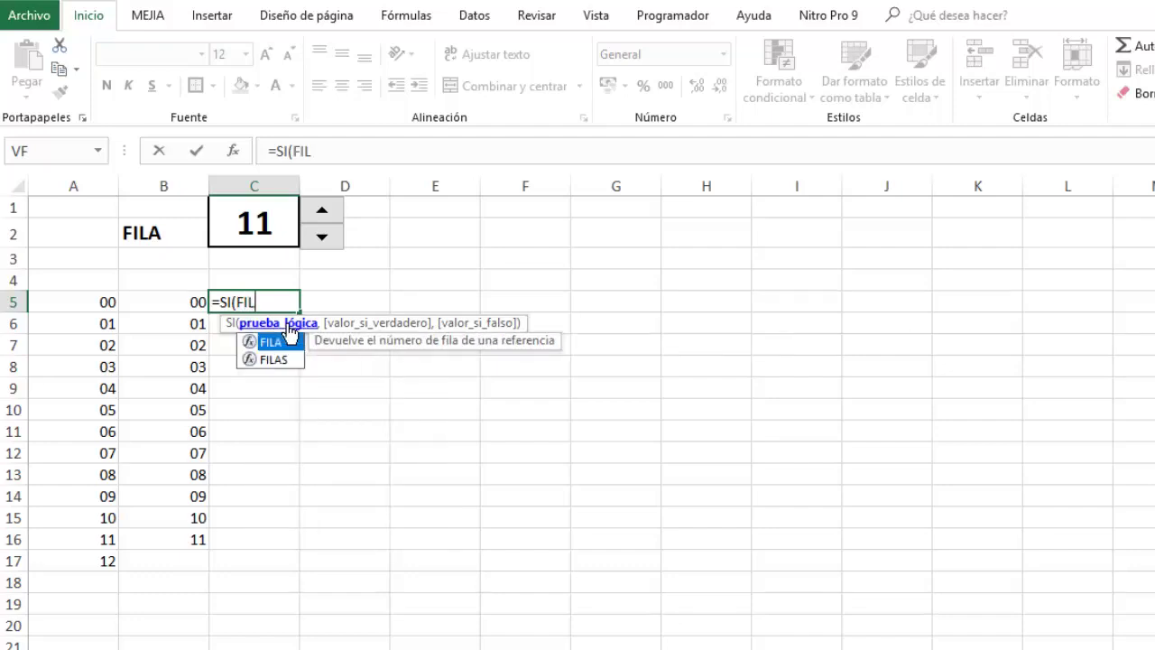
pyautogui.write('A')
pyautogui.doubleClick(290, 332)
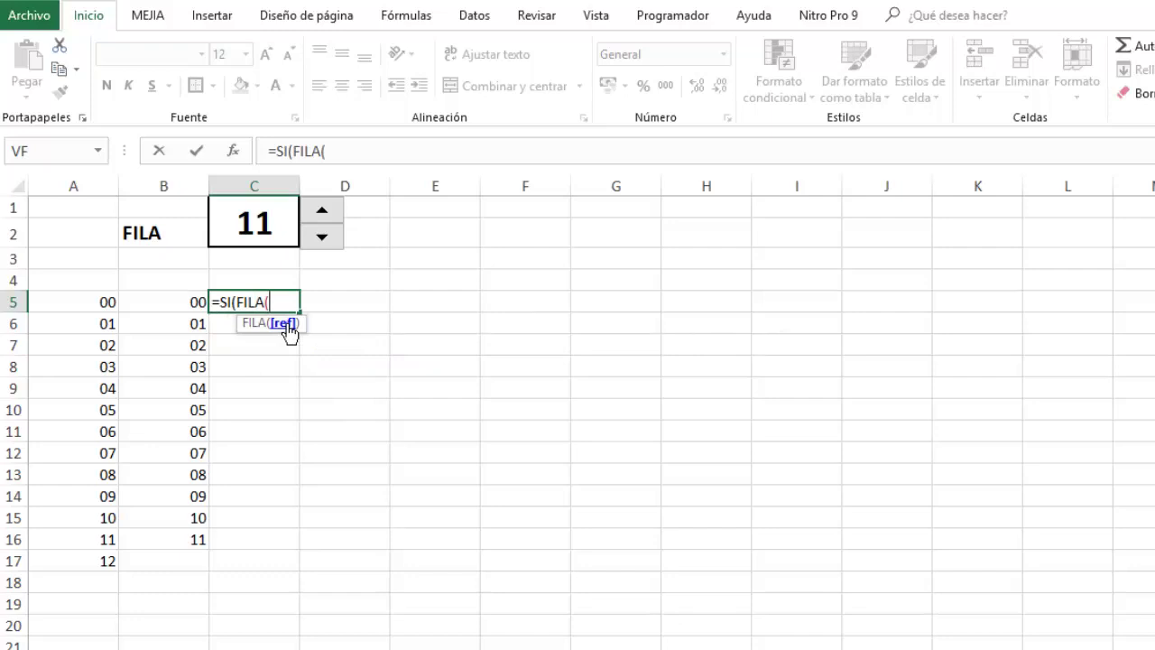
pyautogui.write('C')
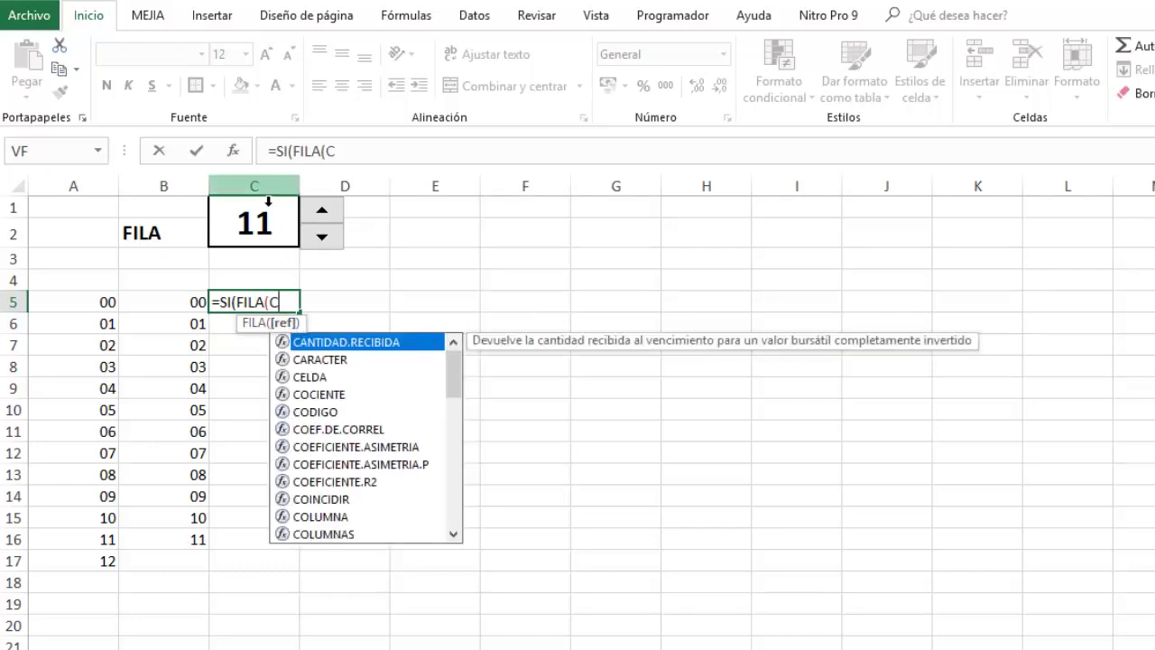
pyautogui.write('5')
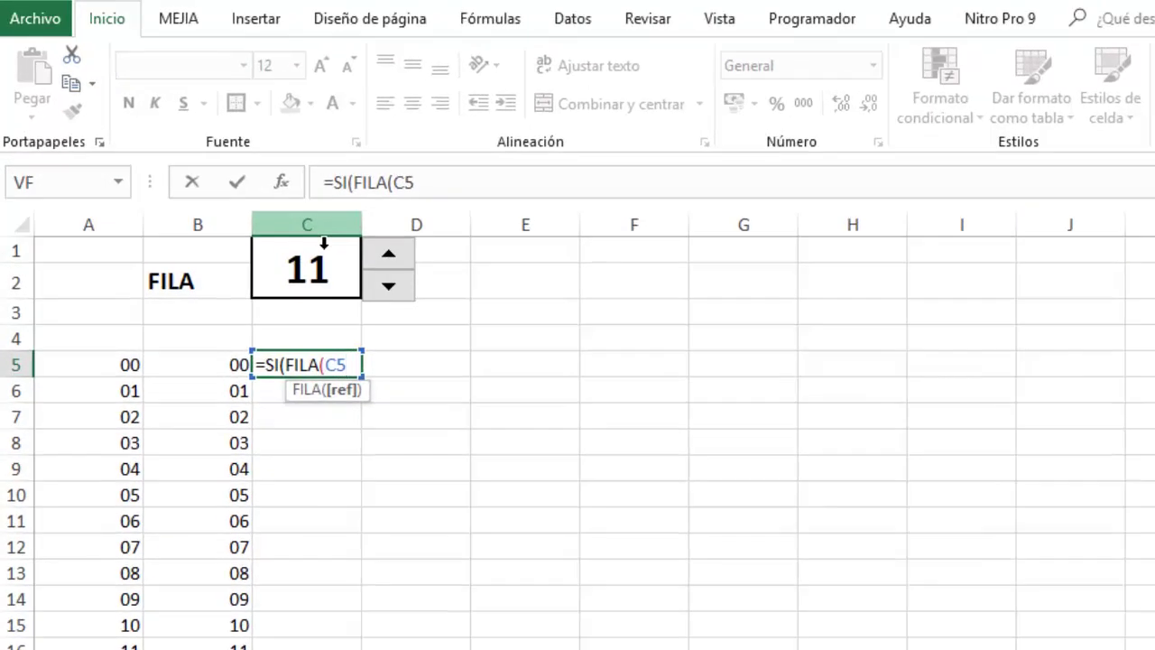
pyautogui.write(')-')
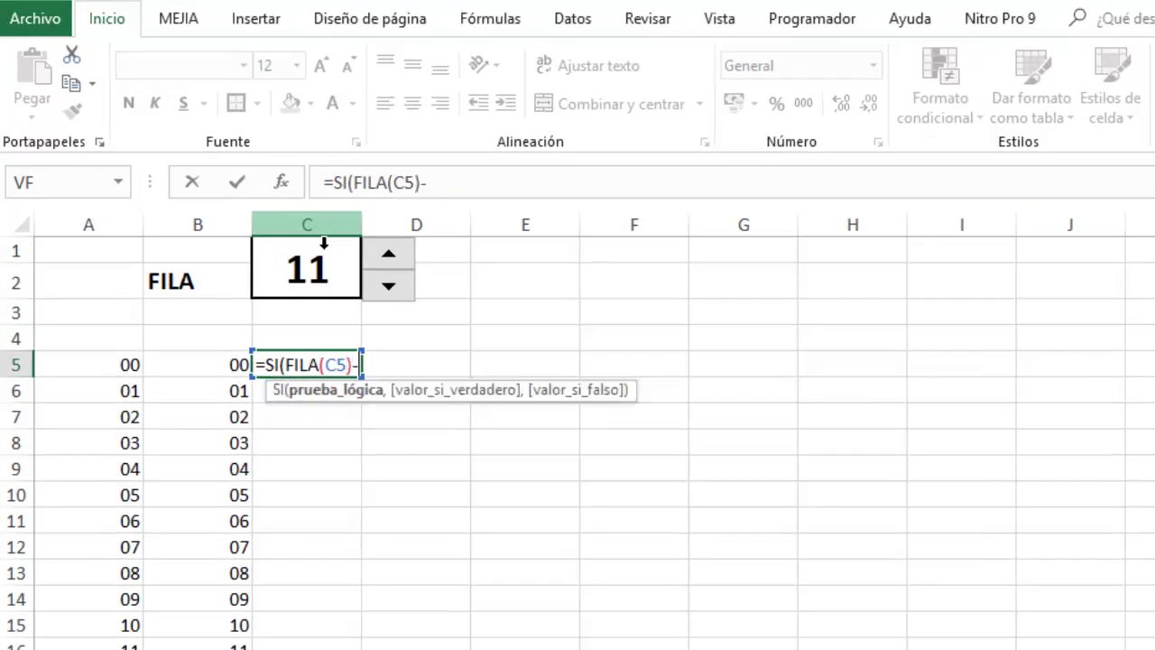
pyautogui.write('5')
pyautogui.write('>')
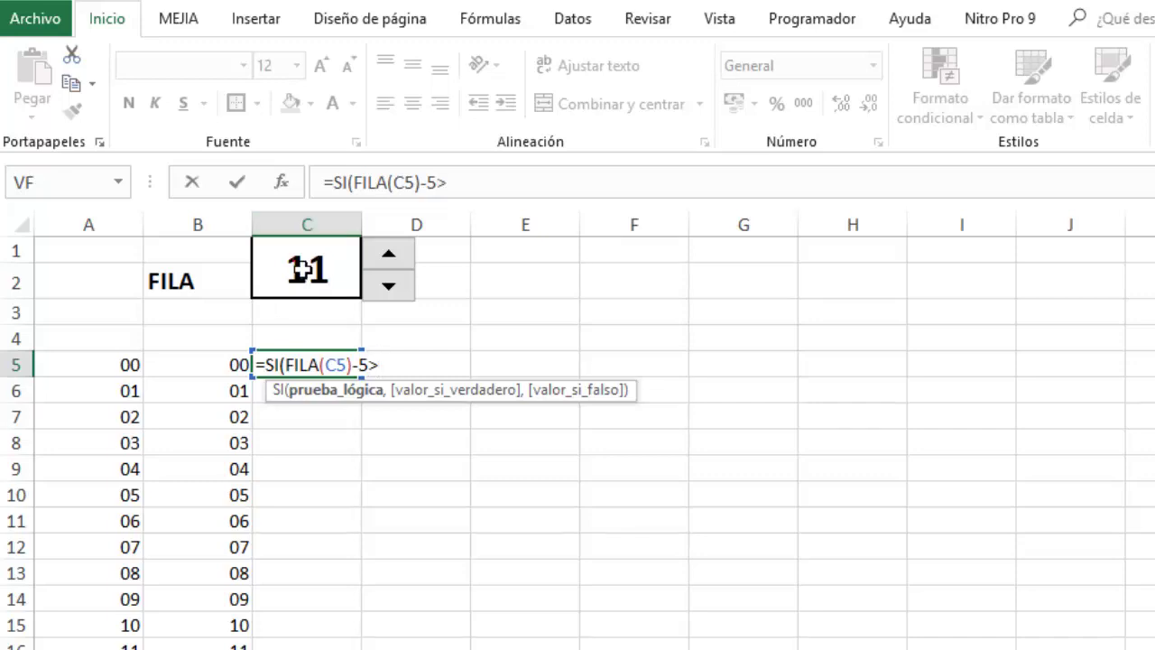
pyautogui.click(302, 268)
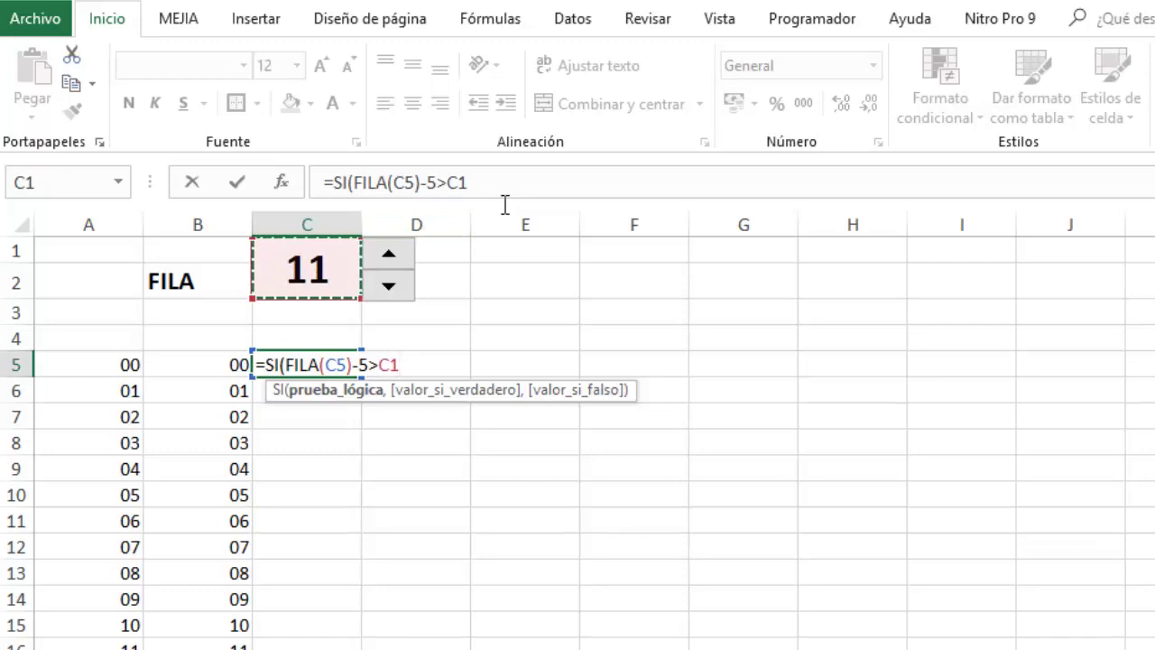
pyautogui.press('F4')
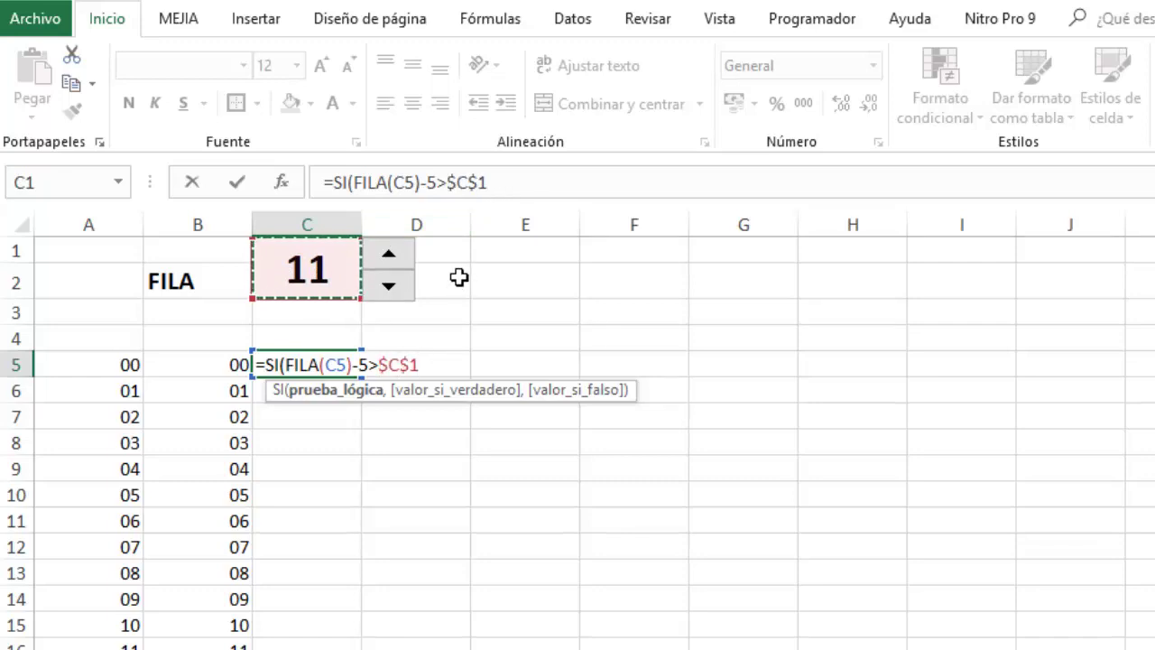
# Finish it with ,"",CONCATENAR("AÑO N° ",FILA()-5)) so C5 shows AÑO N° 0
pyautogui.write(',')
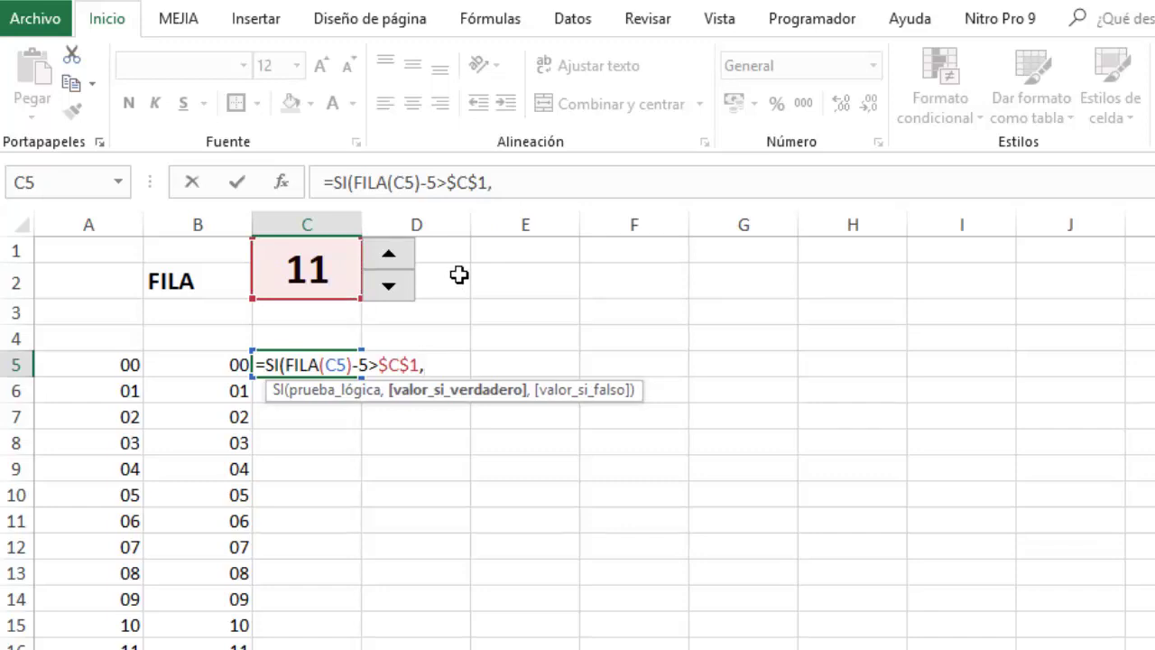
pyautogui.write('""')
pyautogui.write(',')
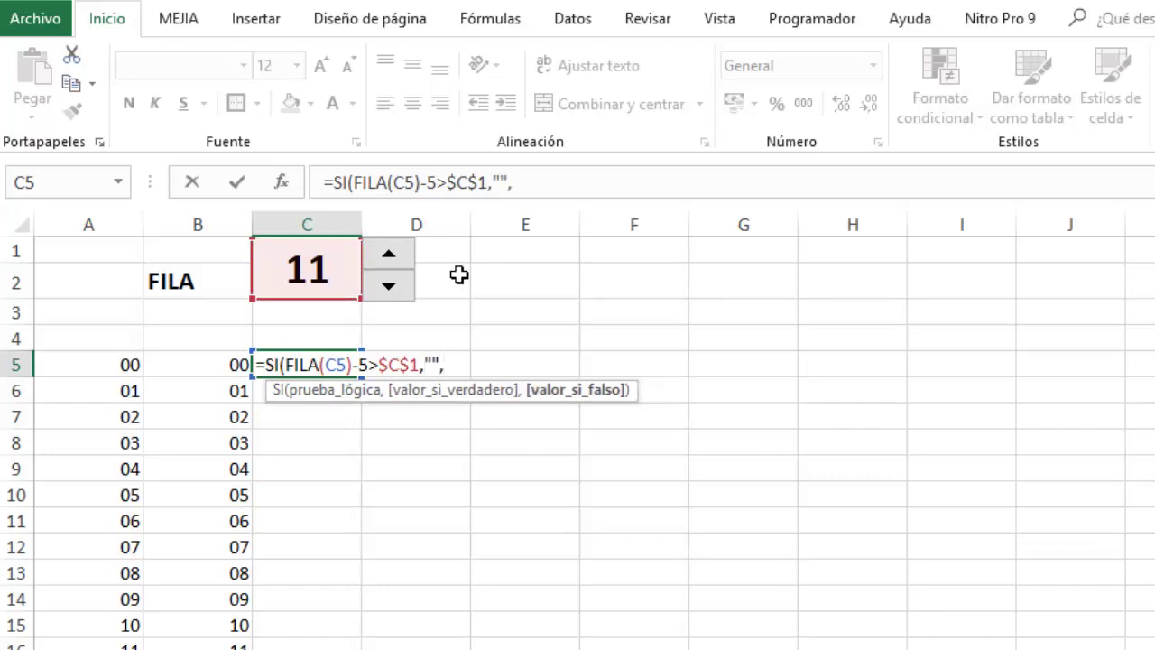
pyautogui.write('CON')
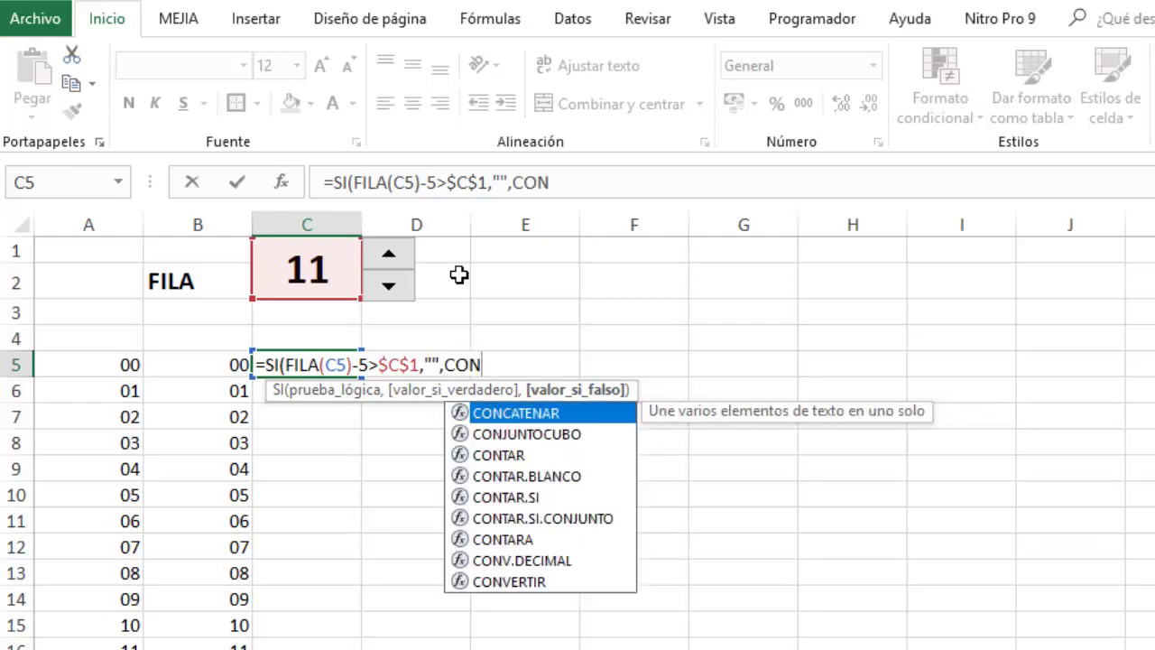
pyautogui.doubleClick(531, 411)
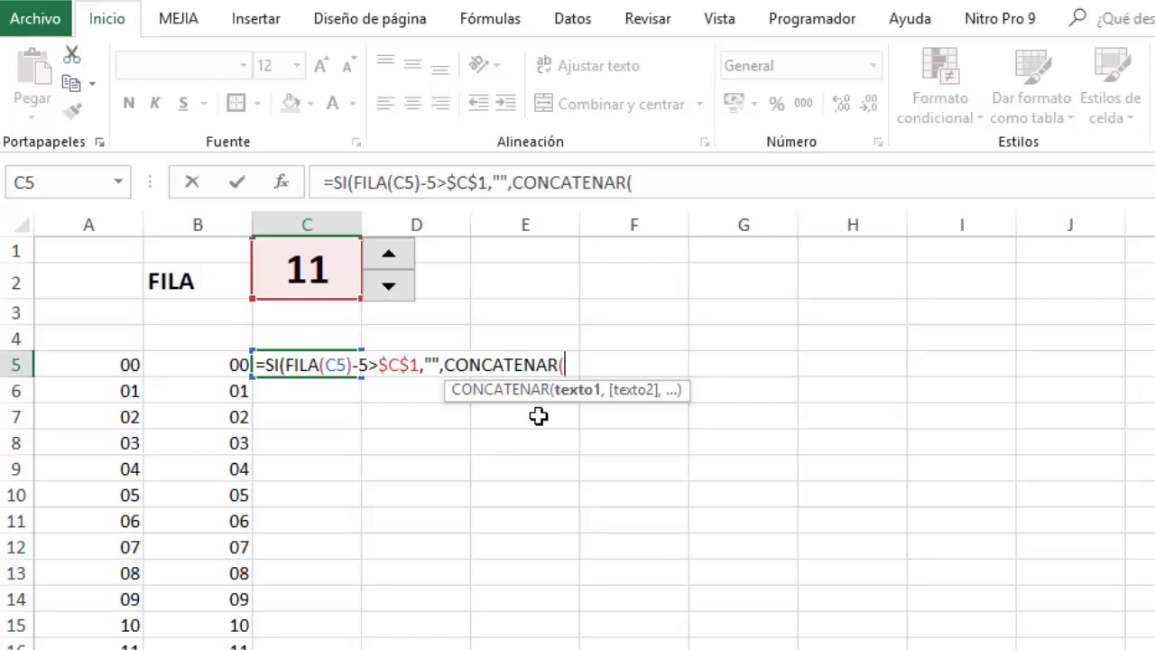
pyautogui.write('"')
pyautogui.write('AÑO')
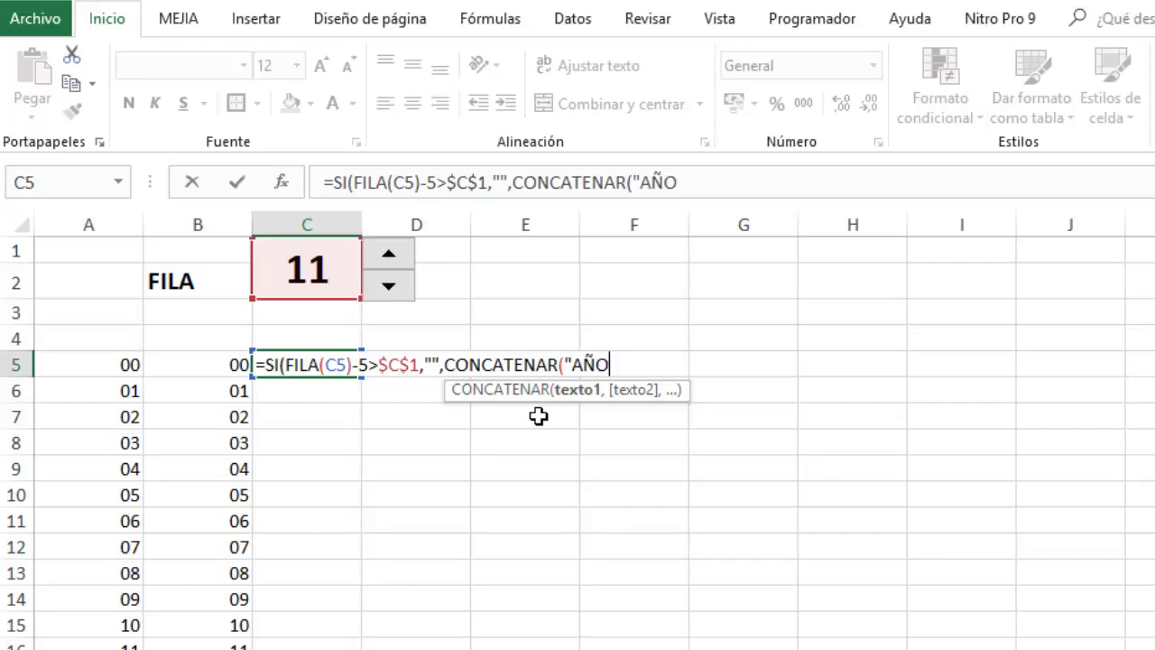
pyautogui.write(' N')
pyautogui.write('° ')
pyautogui.write('"')
pyautogui.write(',')
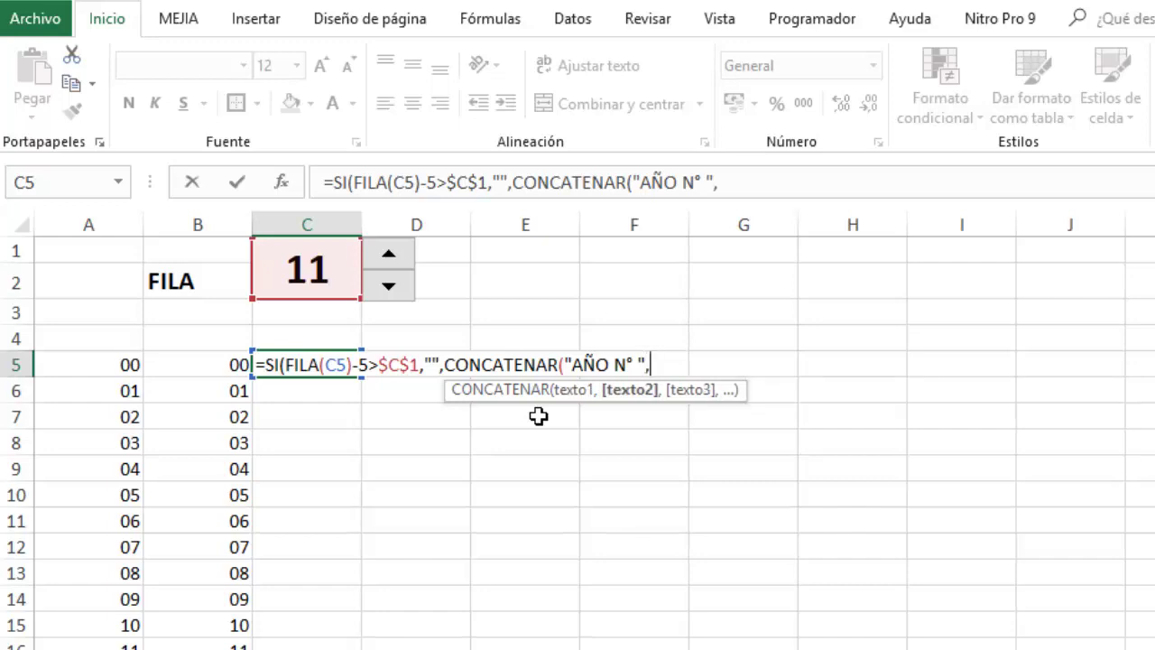
pyautogui.write('FIL')
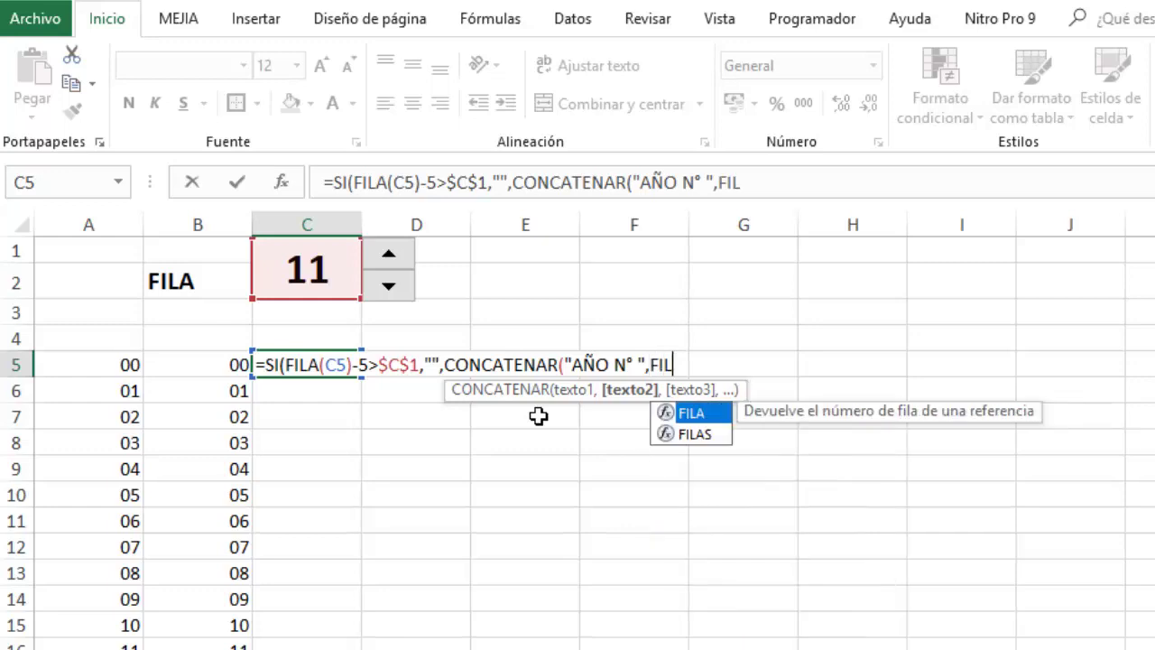
pyautogui.write('A(')
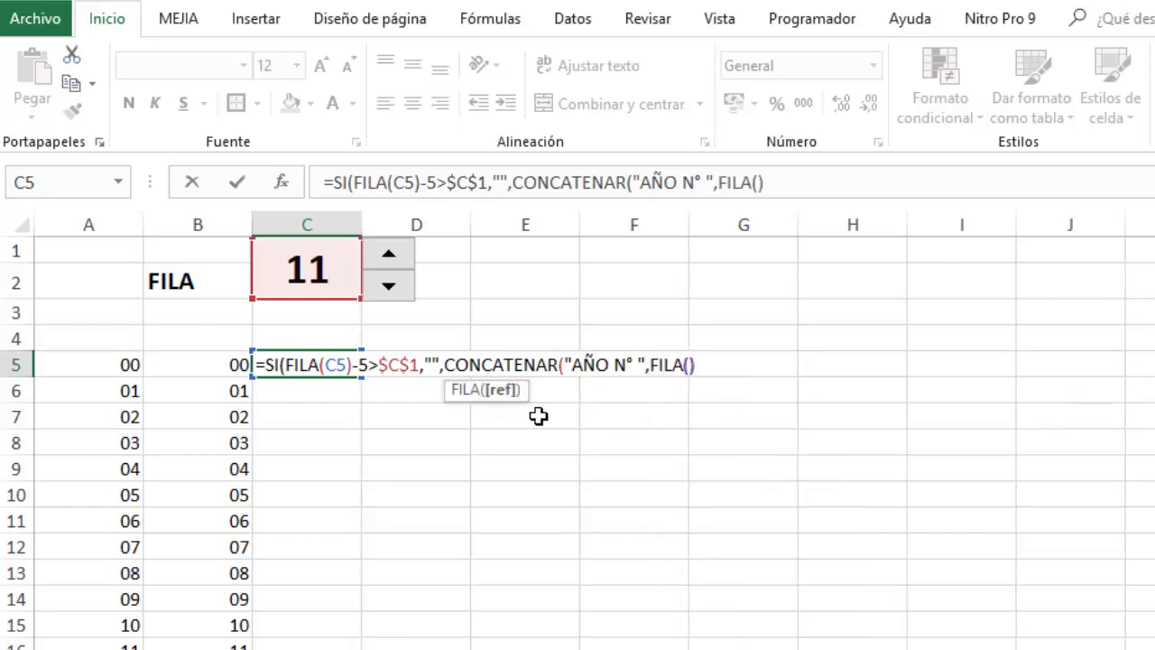
pyautogui.write(')-')
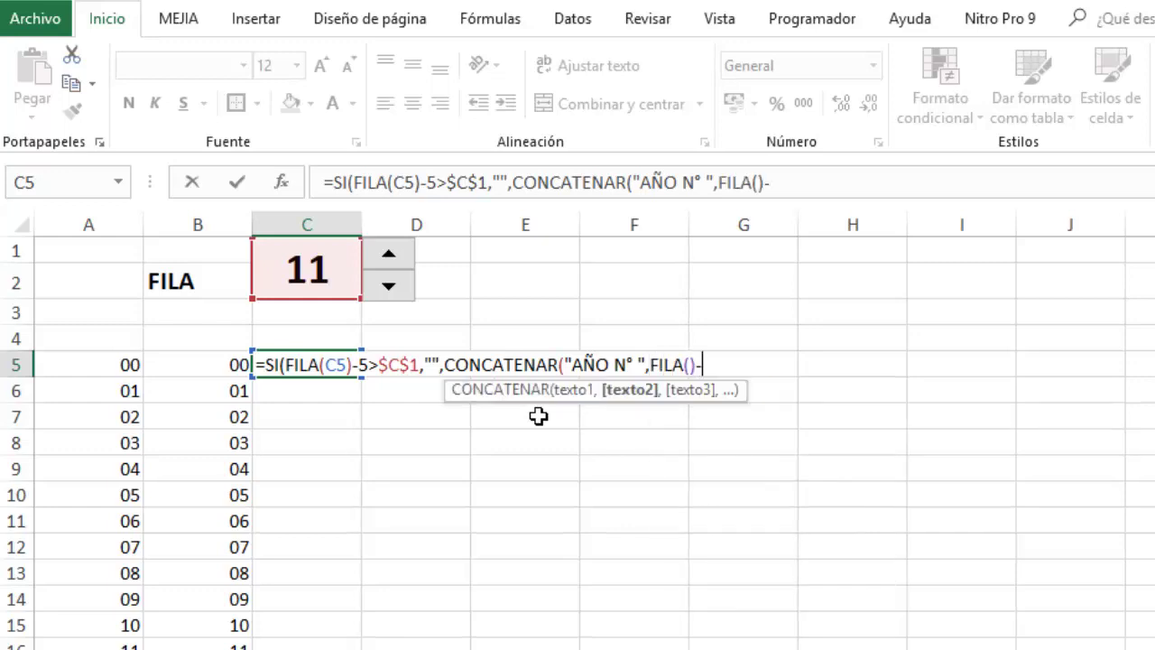
pyautogui.write('5)')
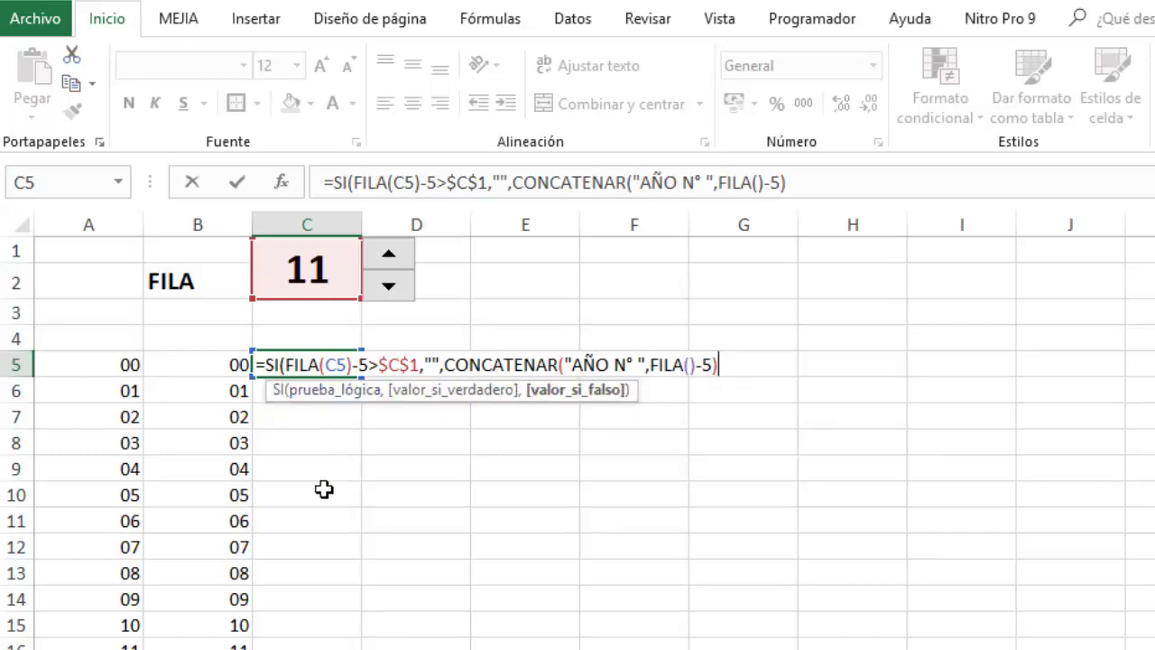
pyautogui.press('Return')
pyautogui.press('Return')
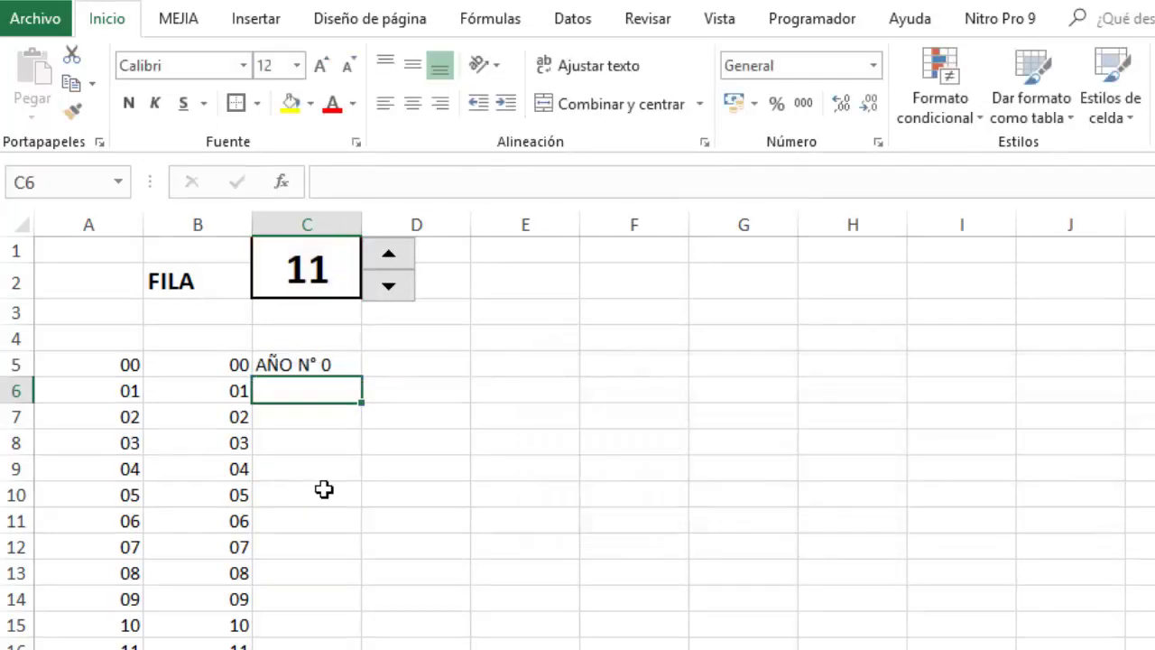
# Fill the AÑO N° formula down column C and test it by stepping C1 to 13 and back to 10
pyautogui.click(312, 367)
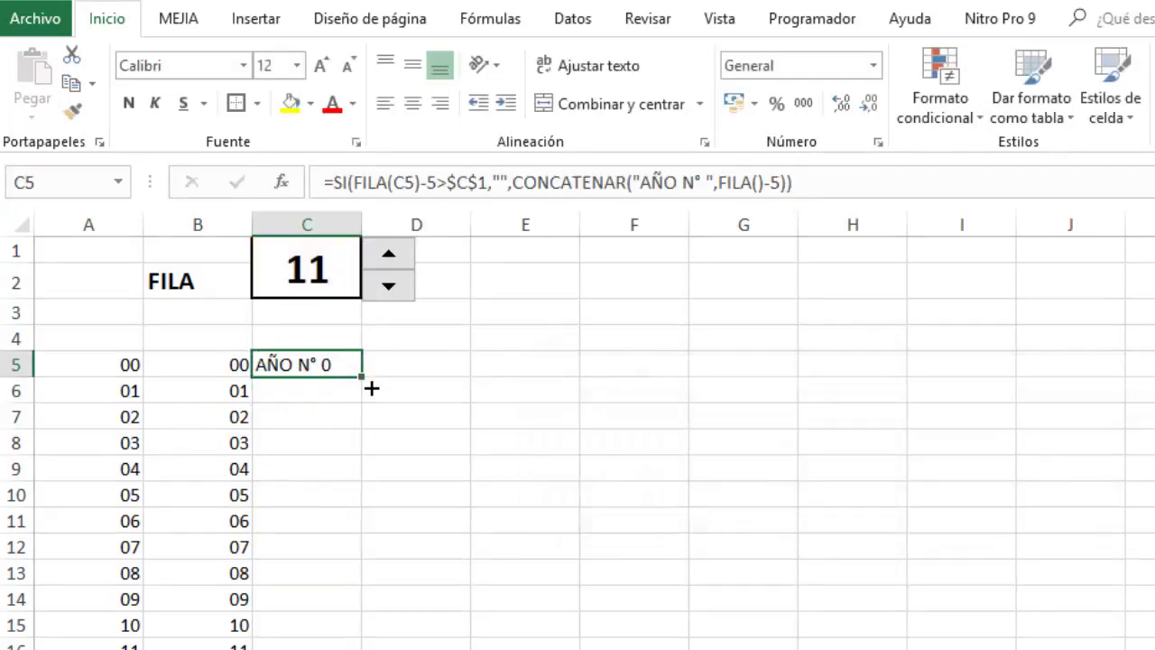
pyautogui.moveTo(361, 377); pyautogui.dragTo(361, 646)
pyautogui.scroll(2, 431, 621)
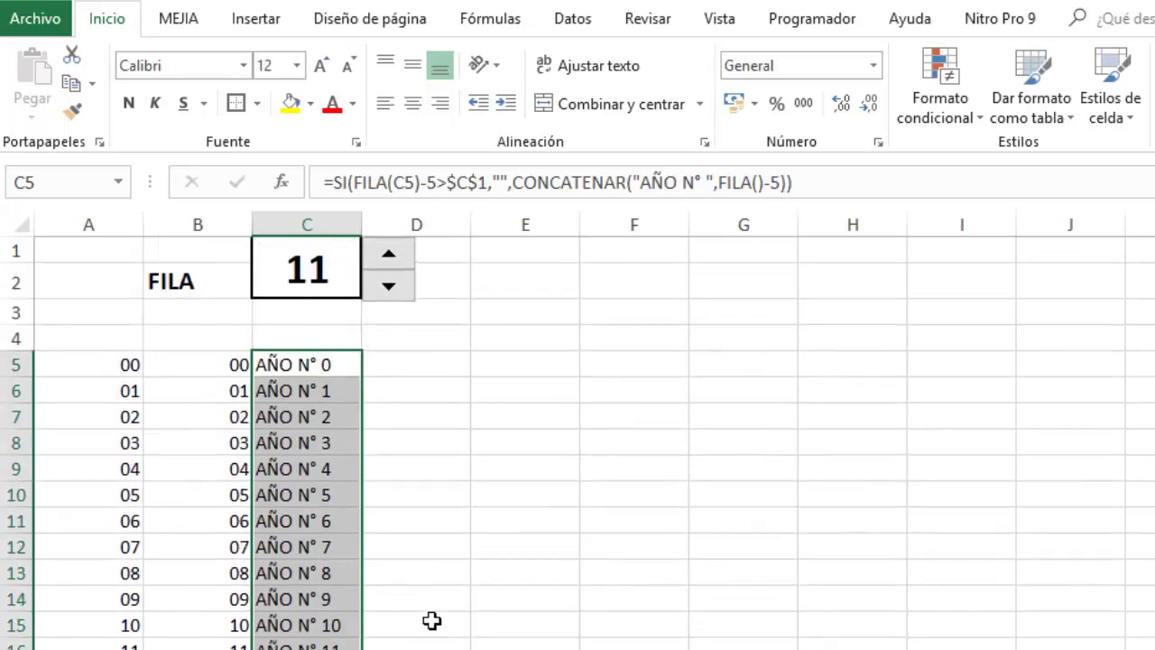
pyautogui.click(386, 256)
pyautogui.click(388, 255)
pyautogui.click(389, 286)
pyautogui.click(389, 286)
pyautogui.click(389, 286)
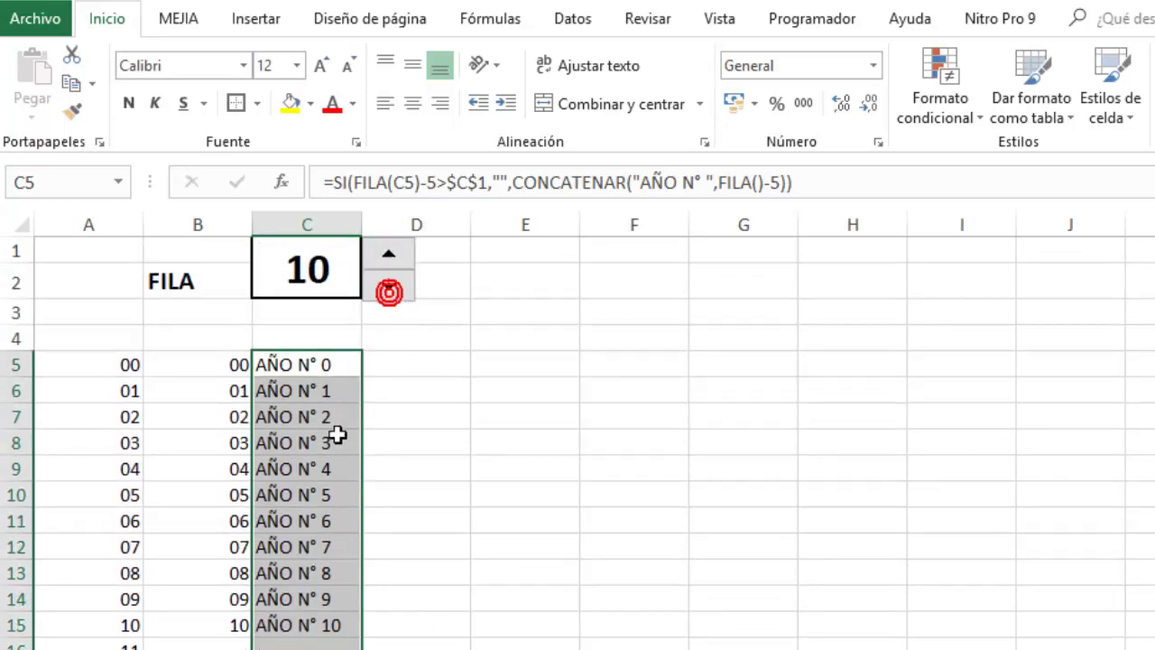
# Centre the contents of columns A to C
pyautogui.click(546, 502)
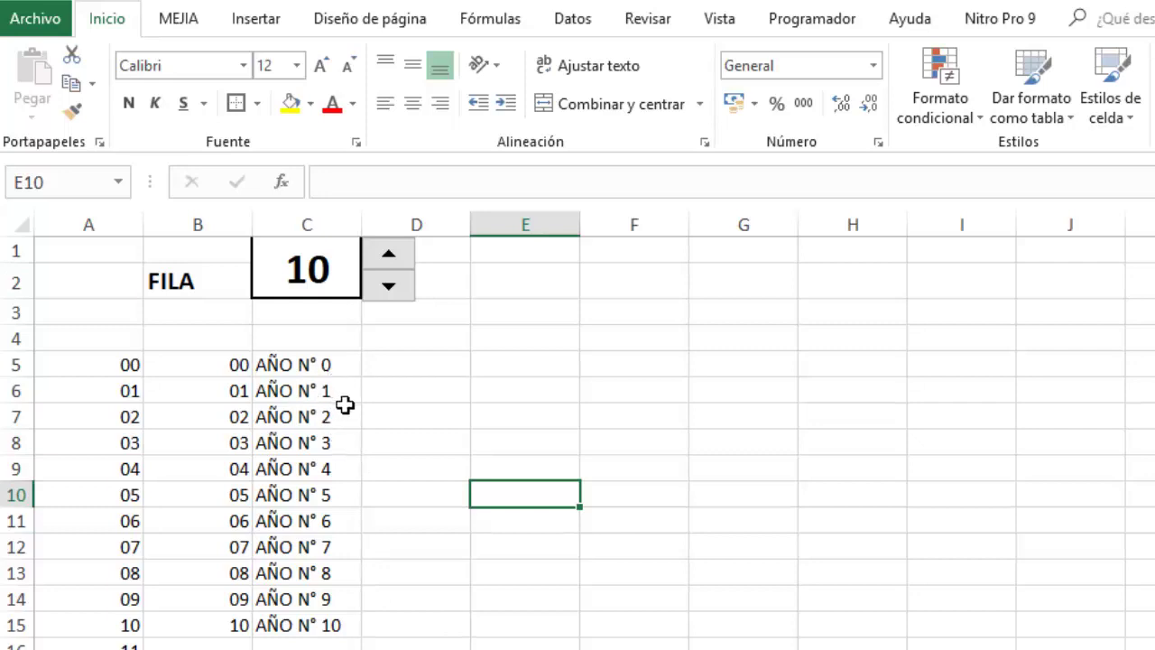
pyautogui.click(384, 370)
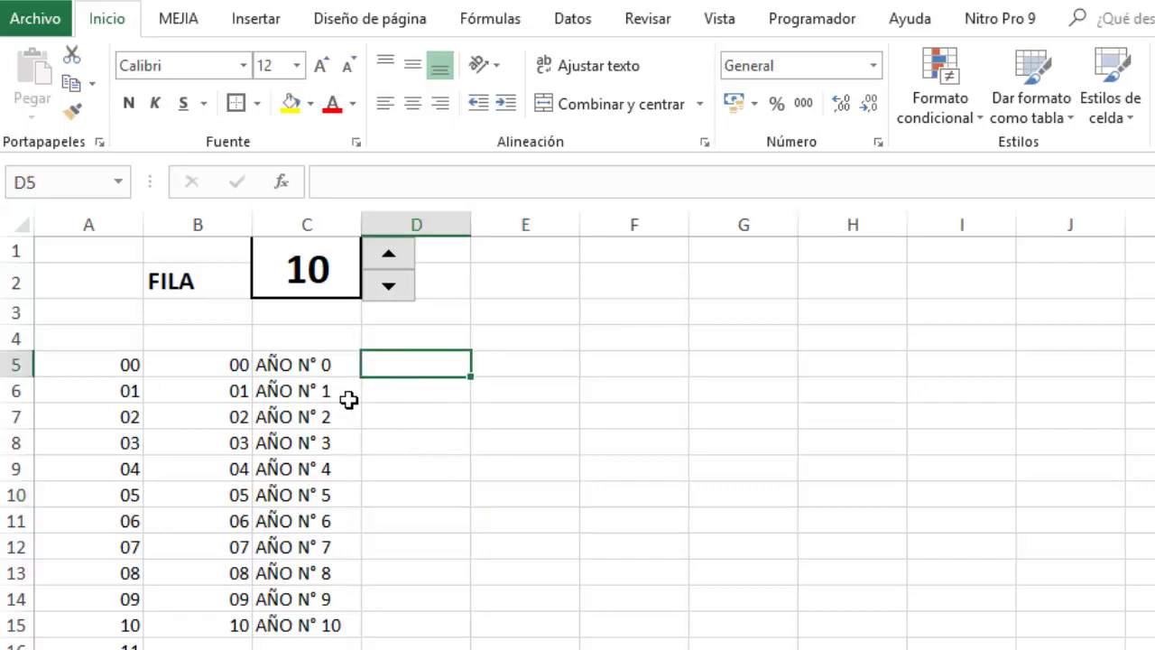
pyautogui.click(317, 379)
pyautogui.click(413, 371)
pyautogui.click(413, 366)
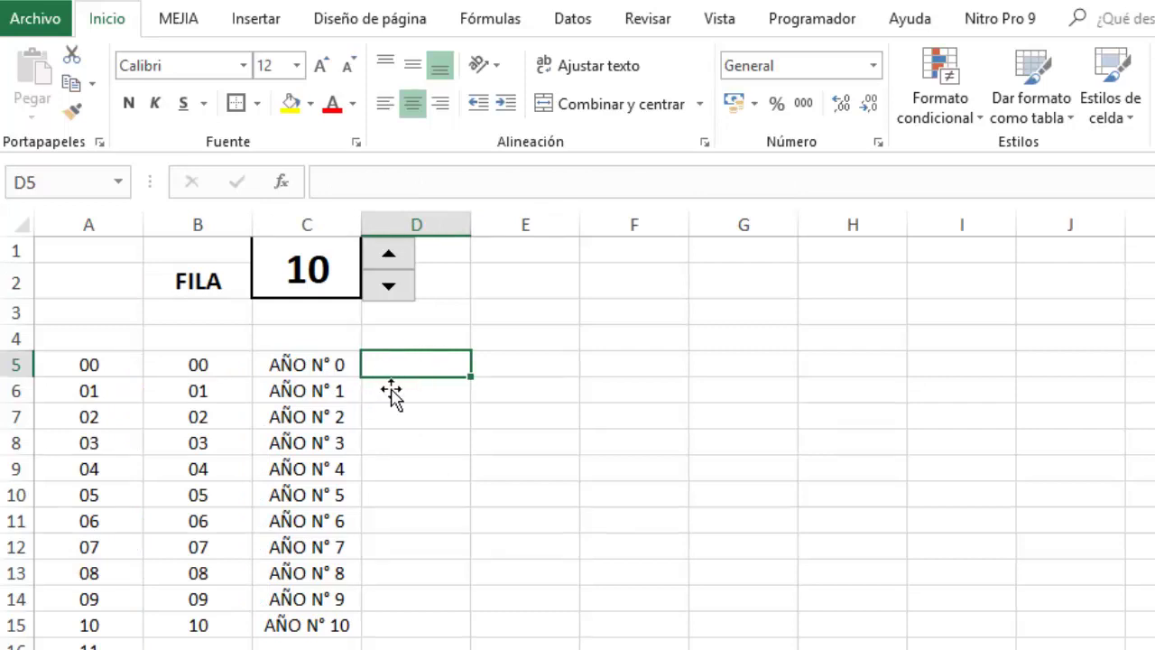
# Start D5's formula as =SI(FILA(D5)-4>$C$1,"",CON with an absolute C1 reference
pyautogui.write('=')
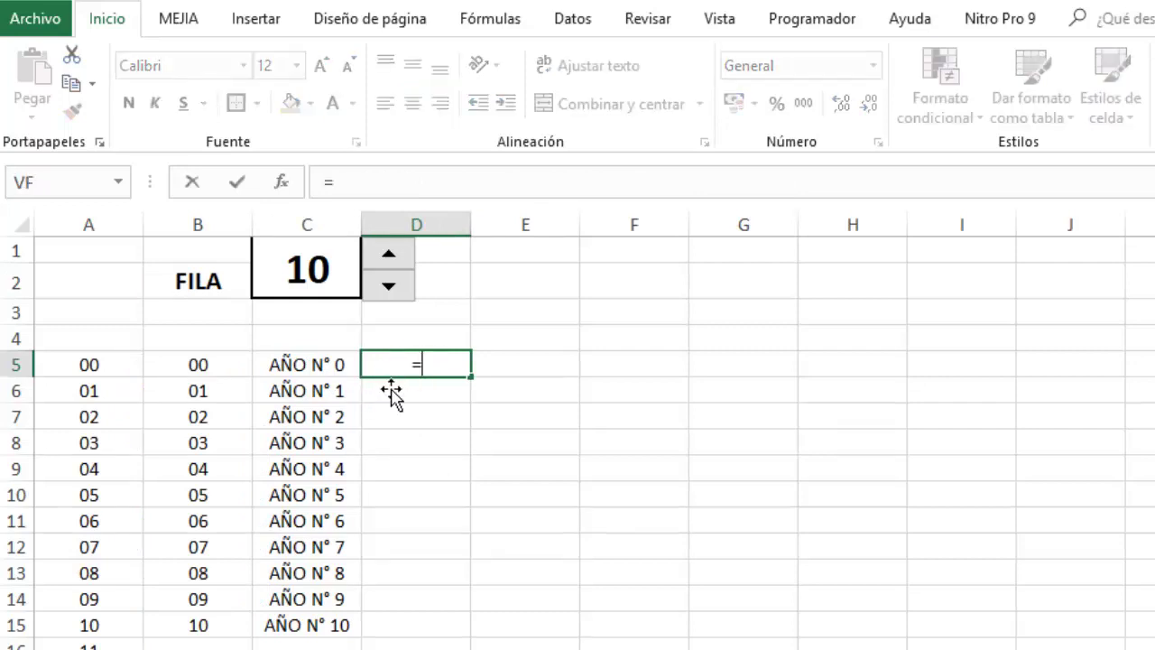
pyautogui.write('SI(')
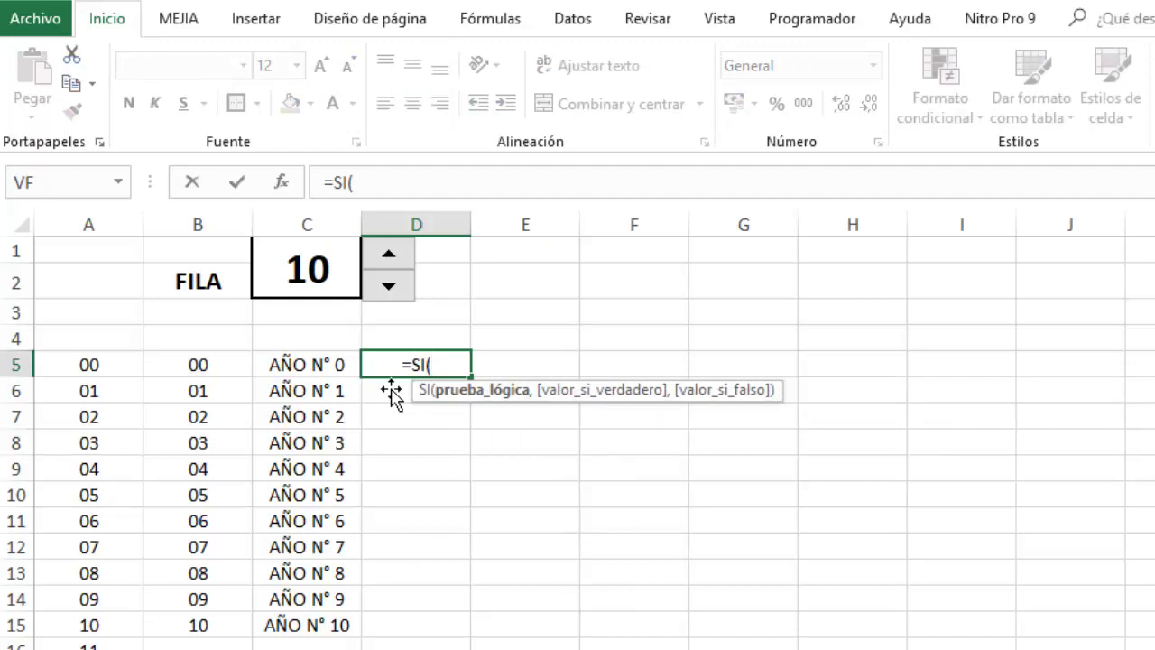
pyautogui.write('F')
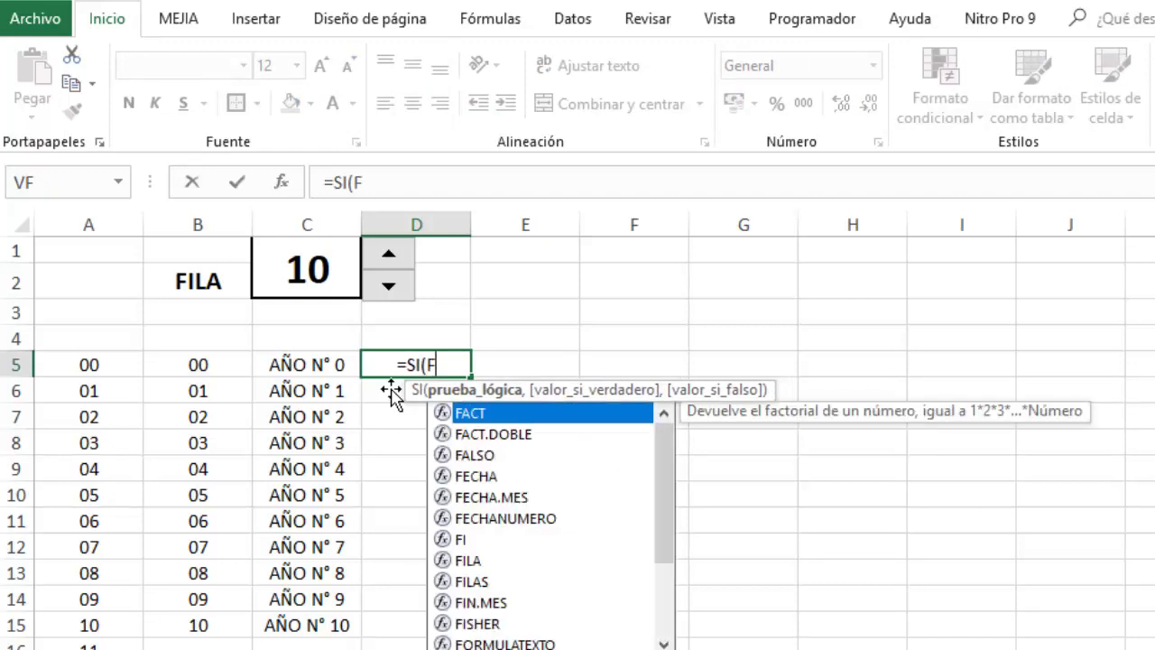
pyautogui.write('ILA')
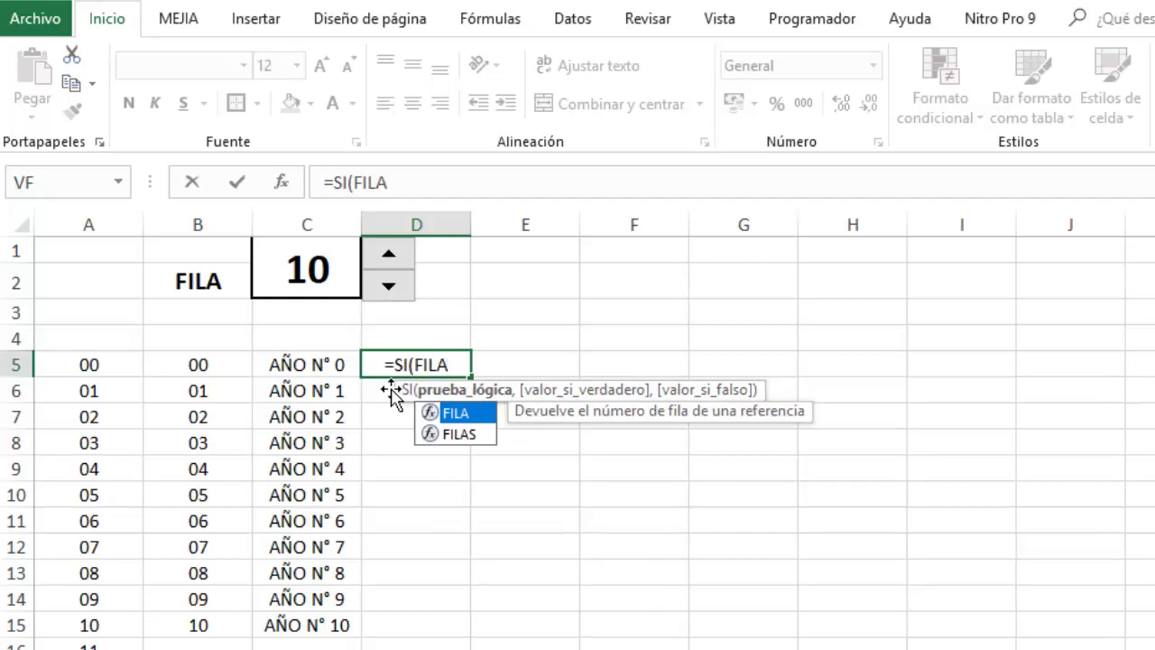
pyautogui.write('(')
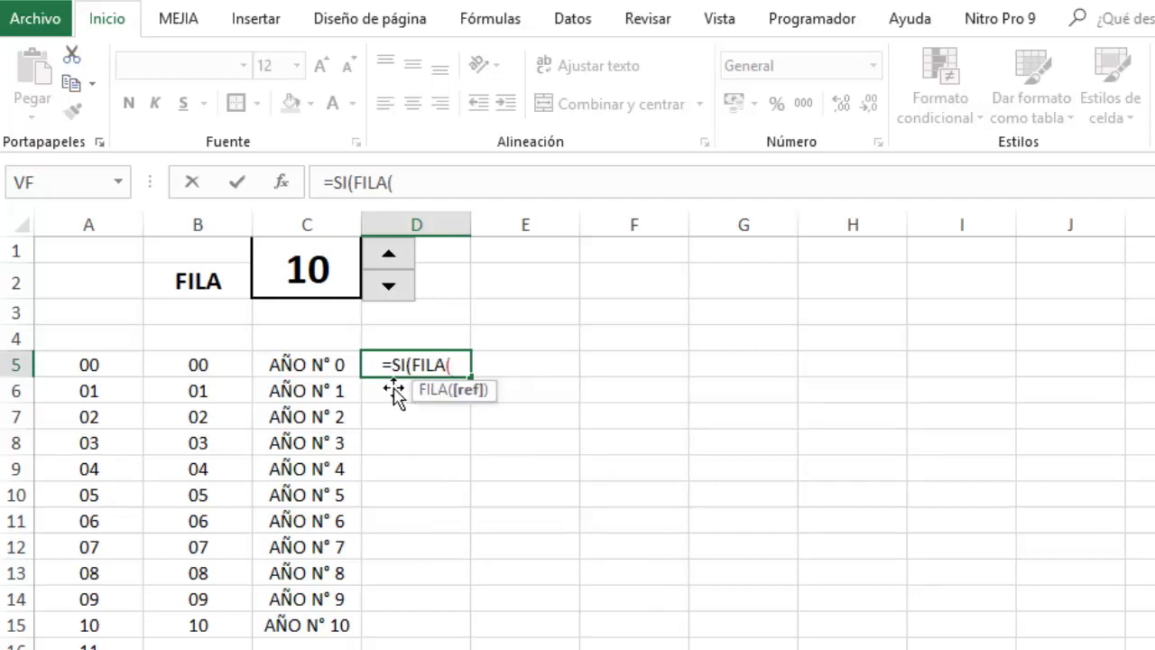
pyautogui.write('D')
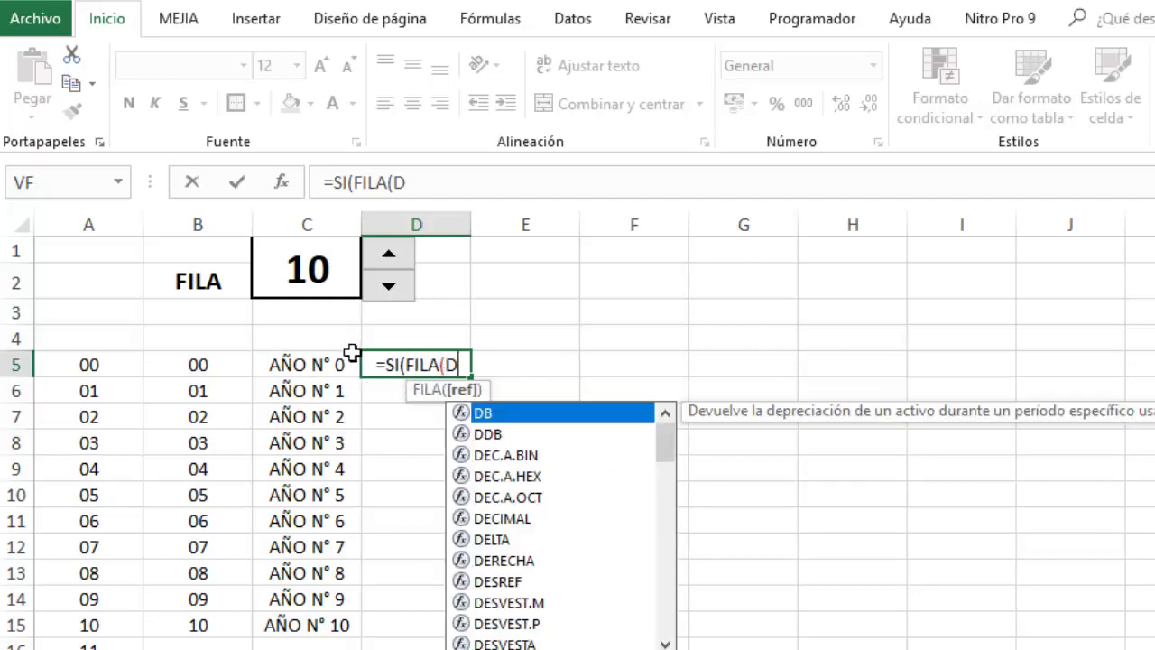
pyautogui.write('5')
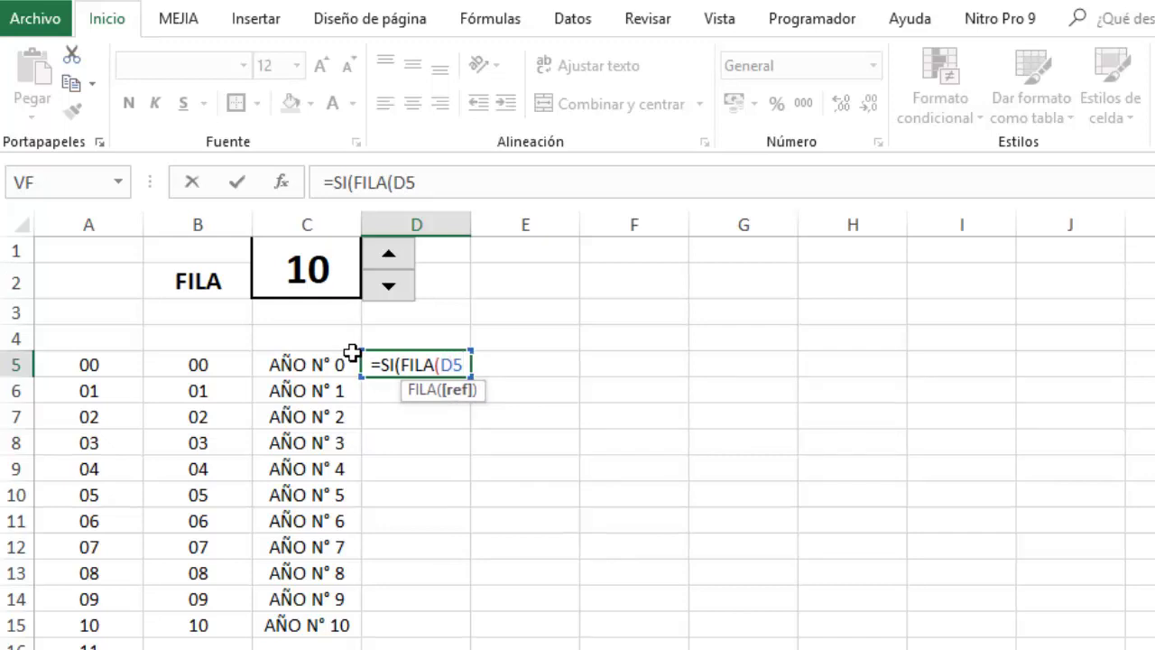
pyautogui.write(')-')
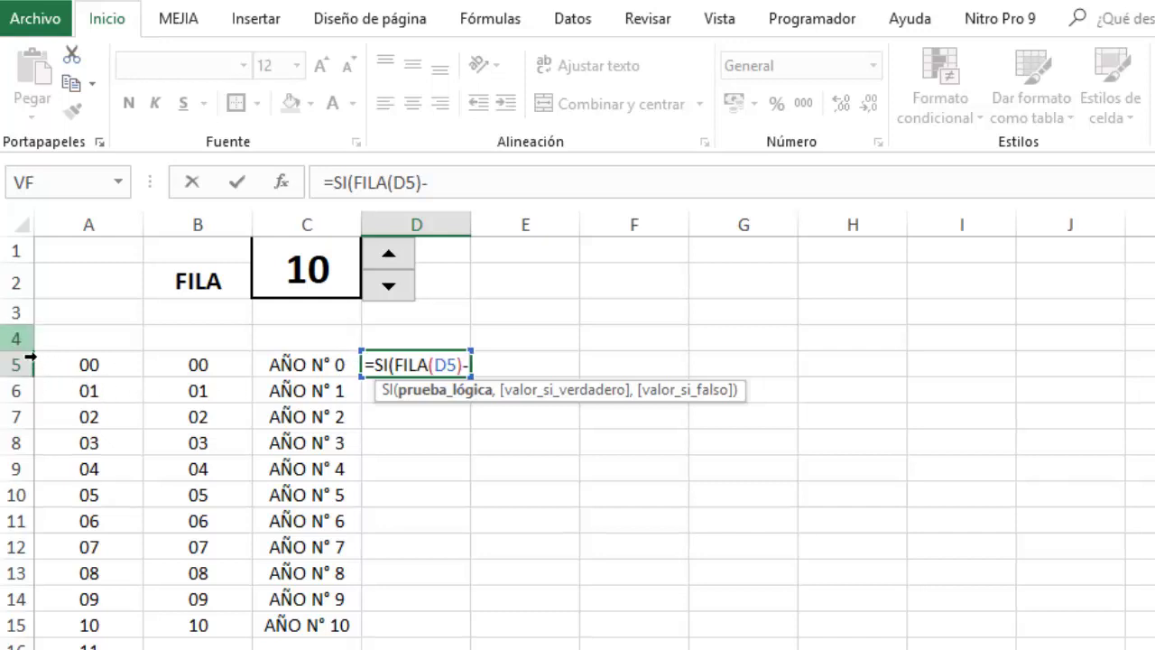
pyautogui.write('4')
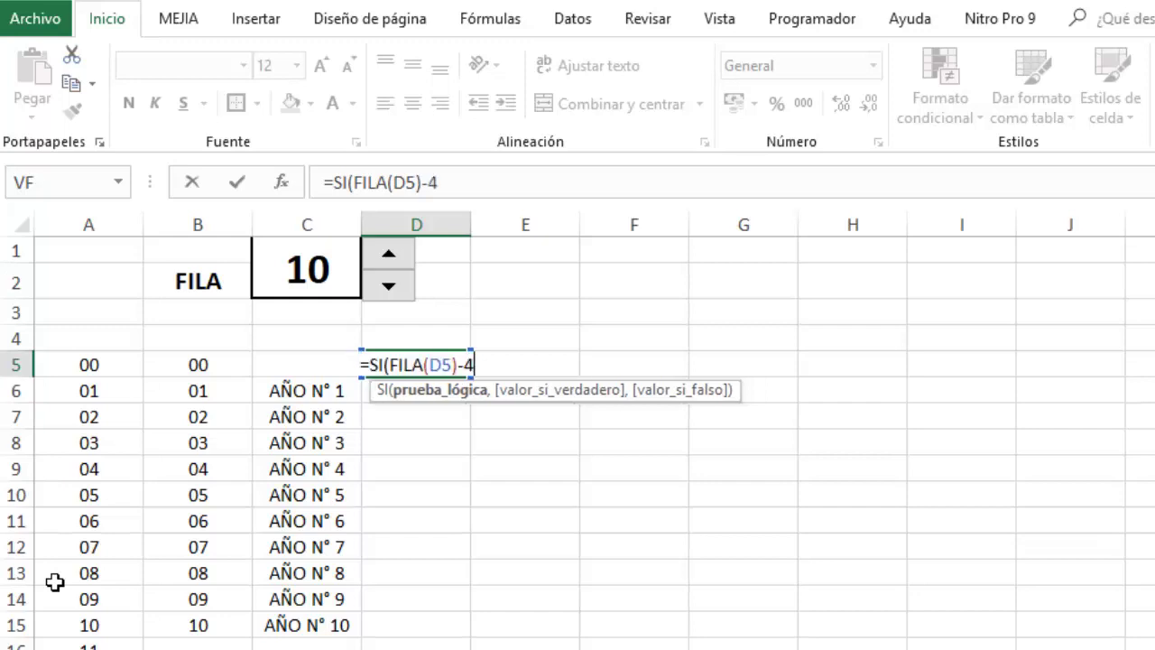
pyautogui.write('>')
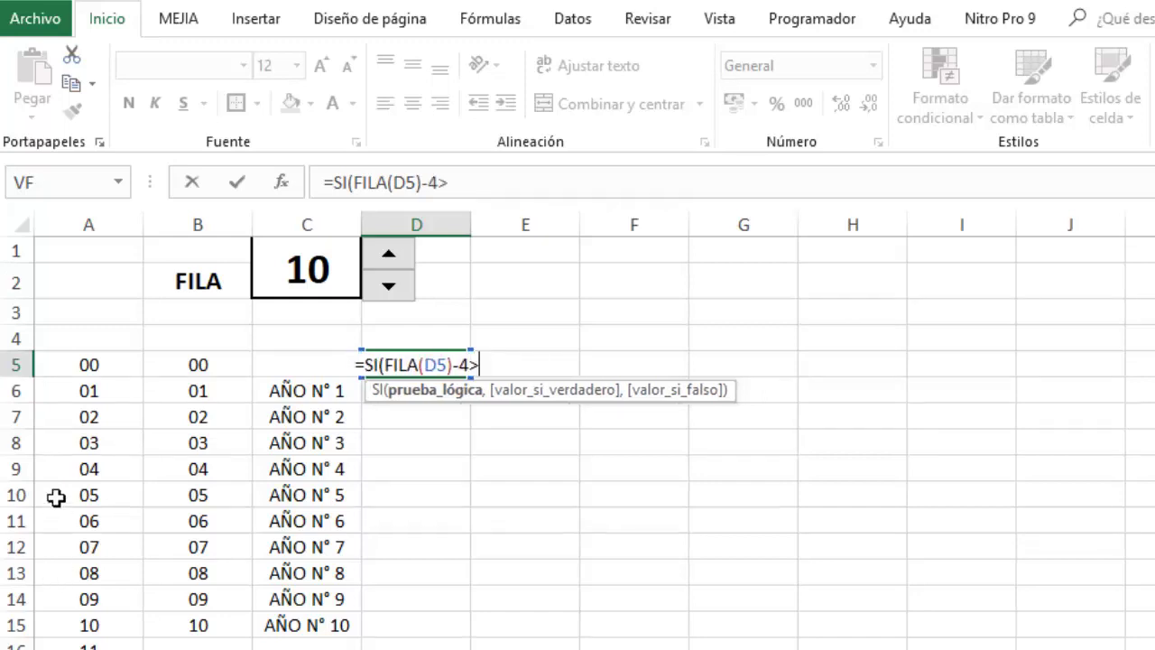
pyautogui.click(303, 273)
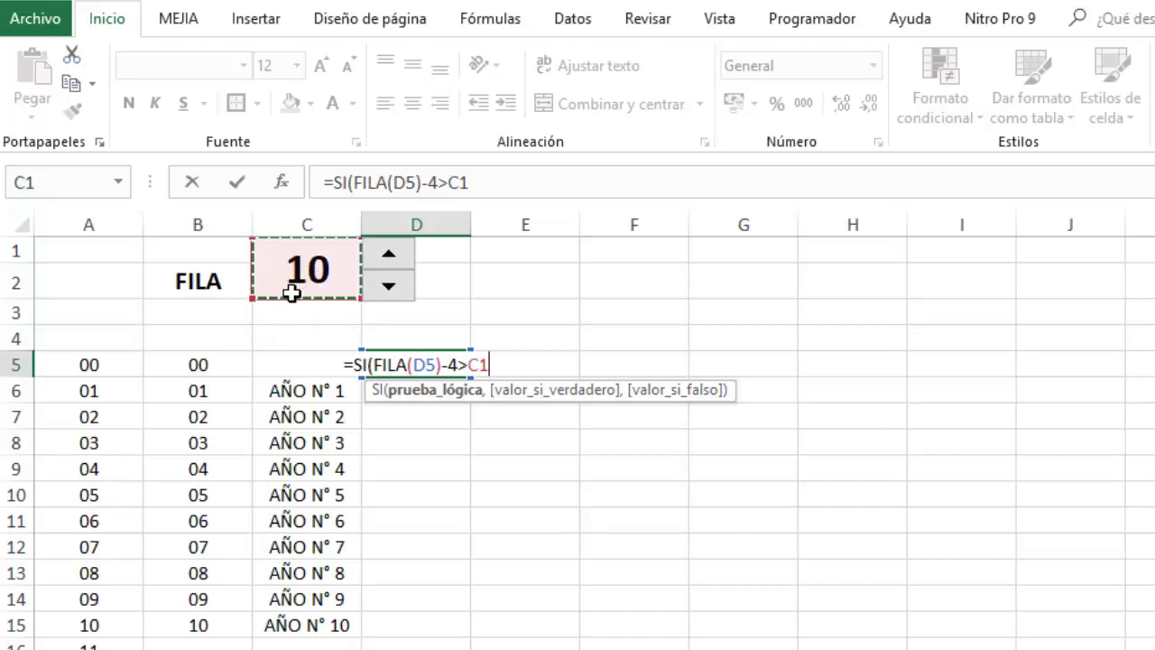
pyautogui.press('F4')
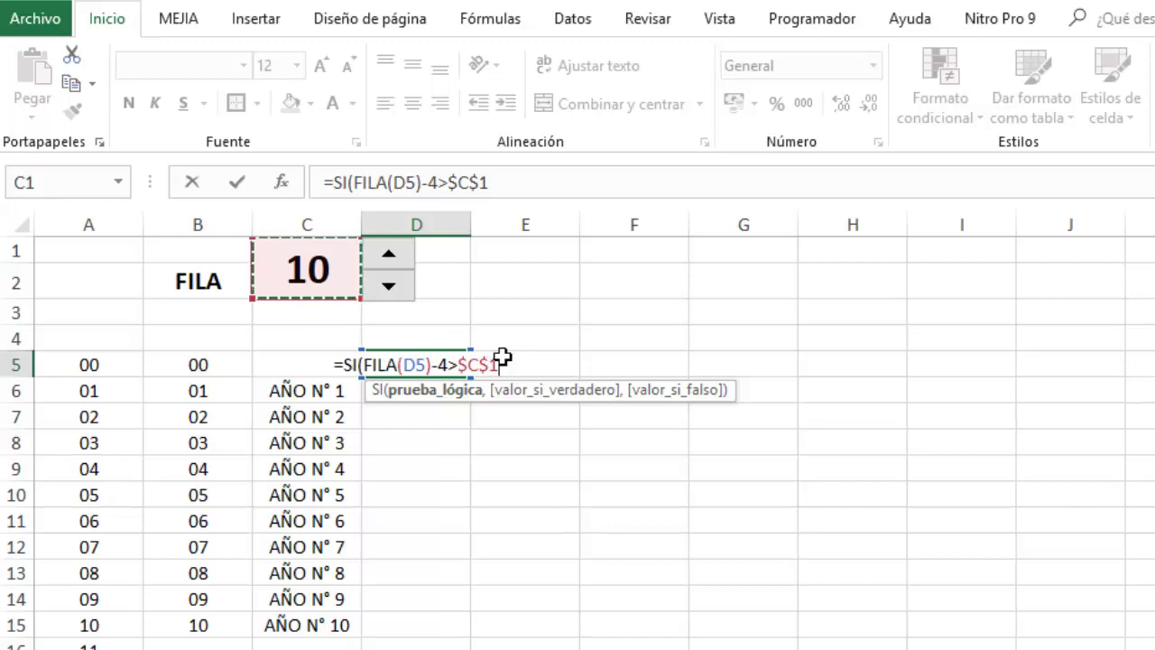
pyautogui.write(',')
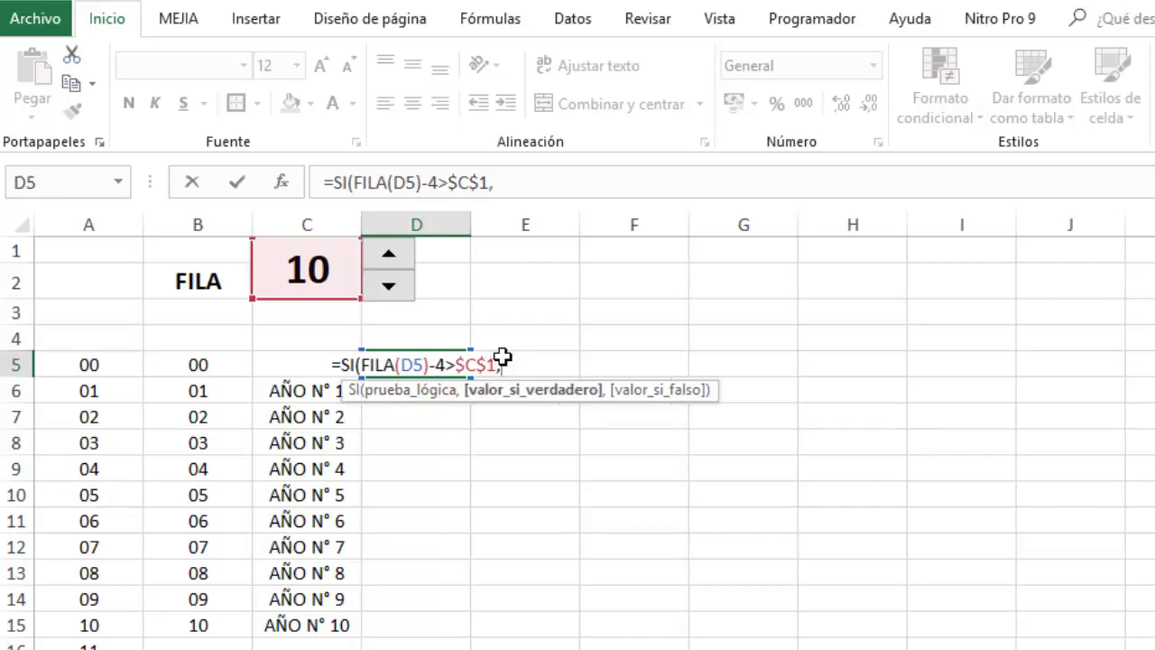
pyautogui.write('""')
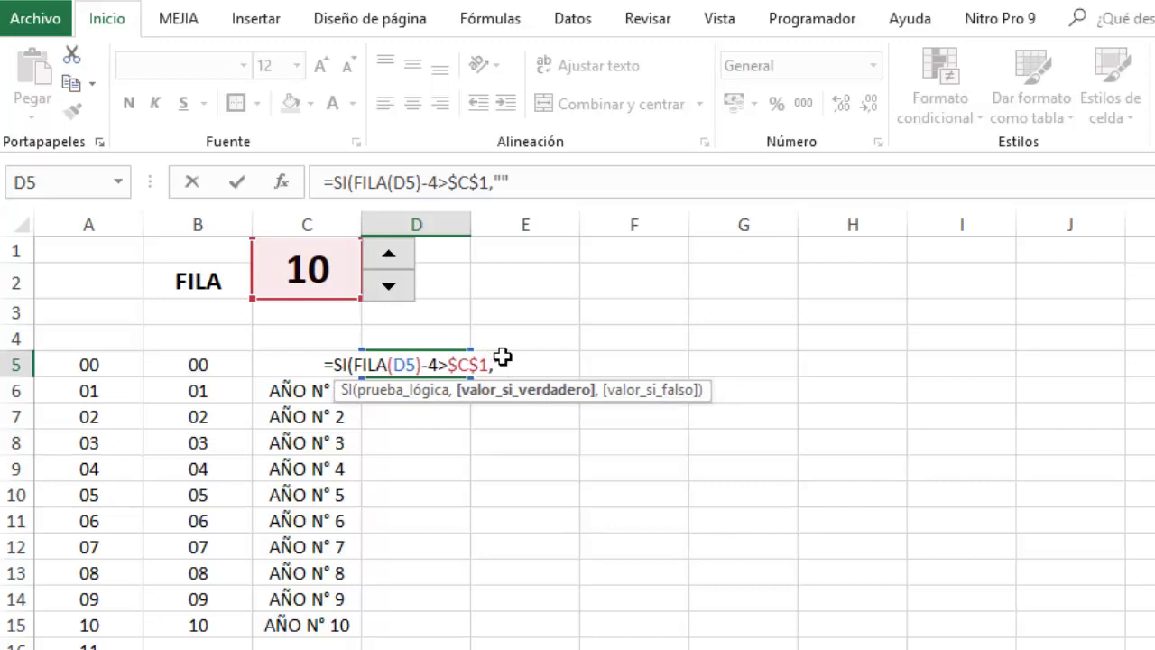
pyautogui.write(',')
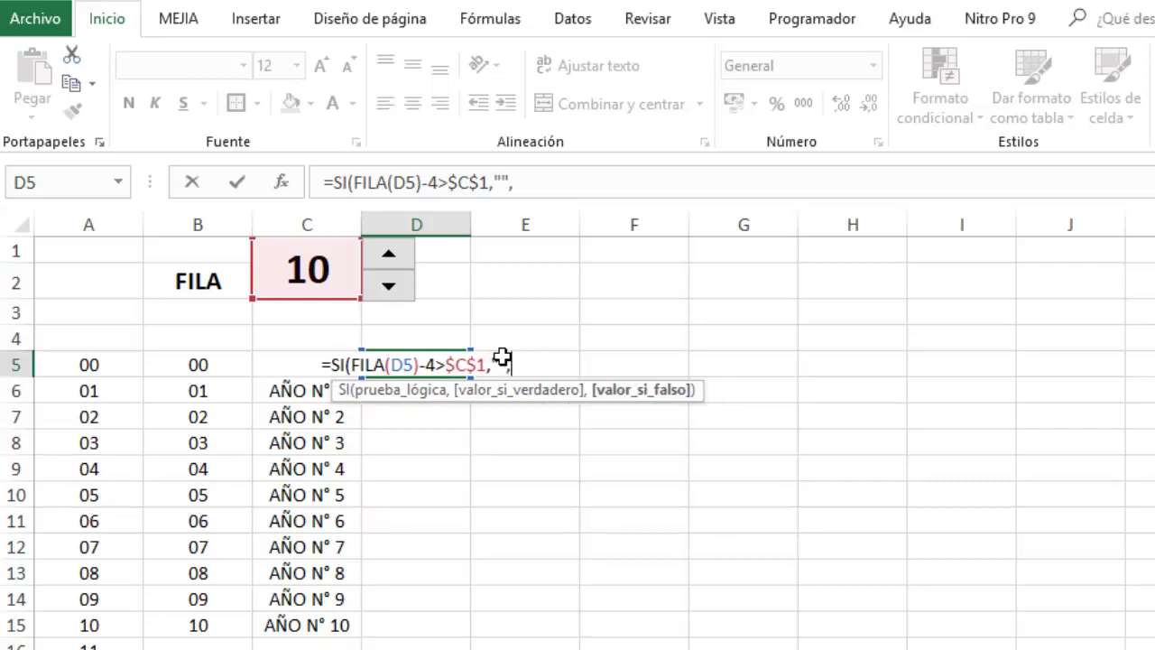
pyautogui.write('CON')
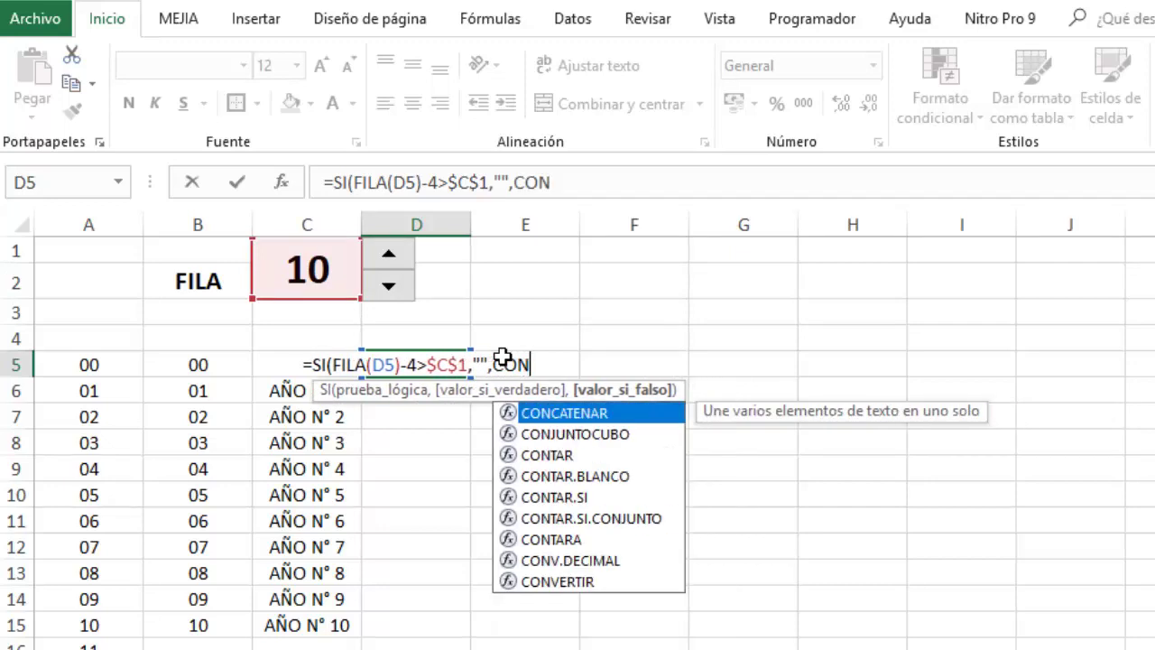
# Complete D5's formula with CONCATENAR("MES N° ",TEXTO(FILA()-4,"00")) for a two-digit month label
pyautogui.doubleClick(601, 417)
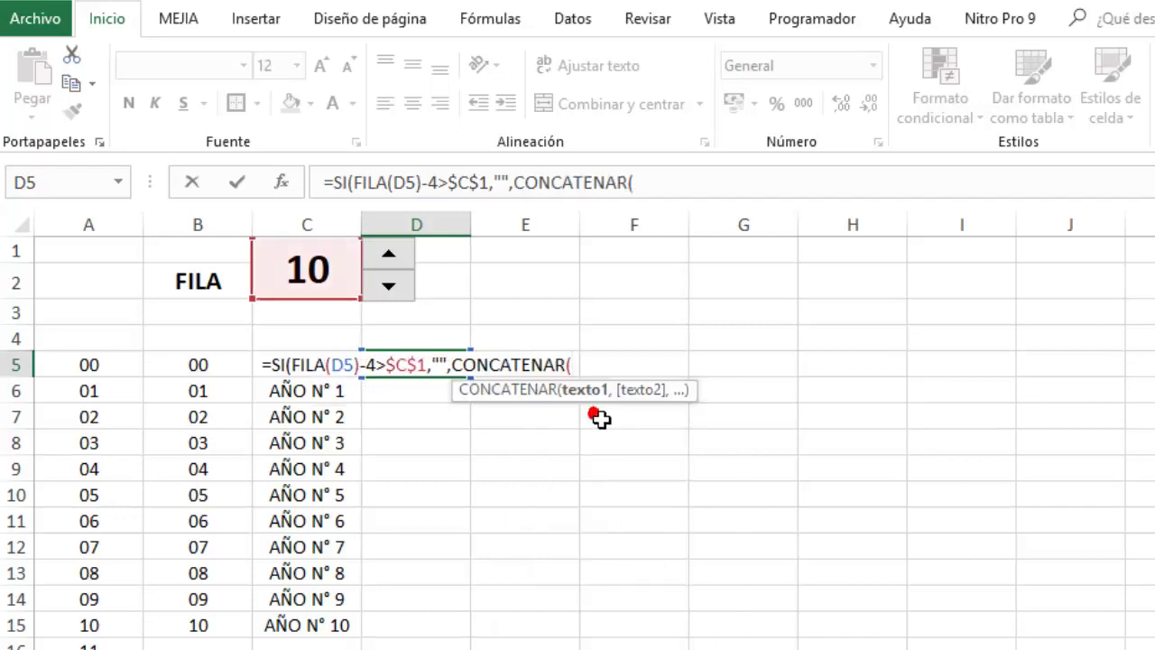
pyautogui.write('"')
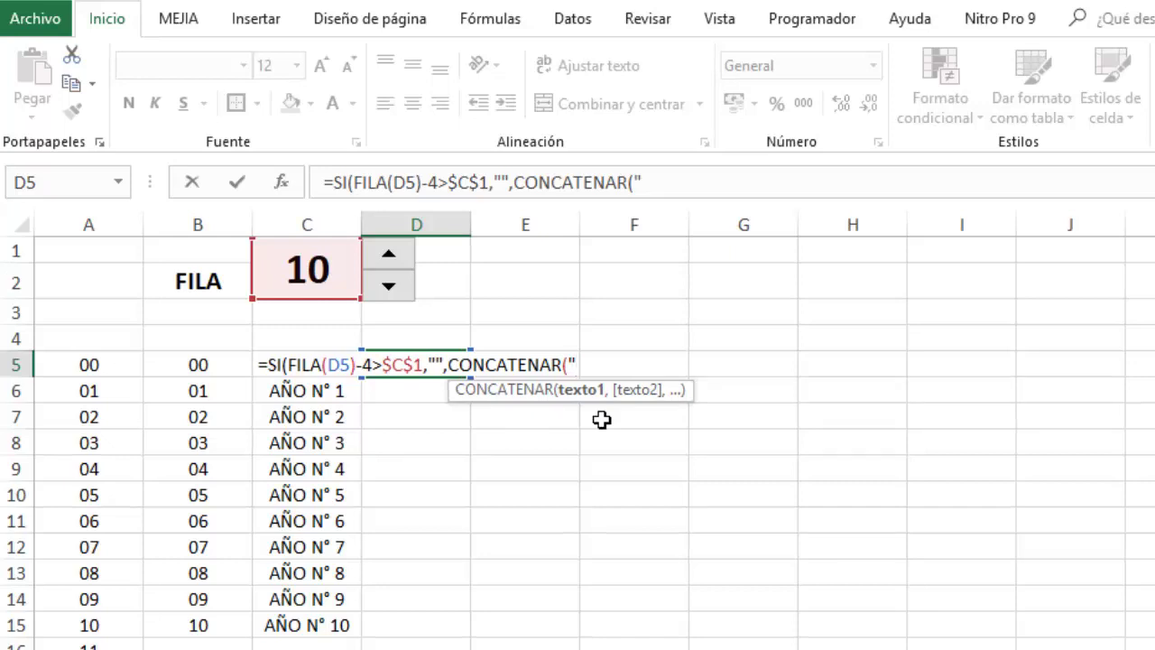
pyautogui.write('MES N')
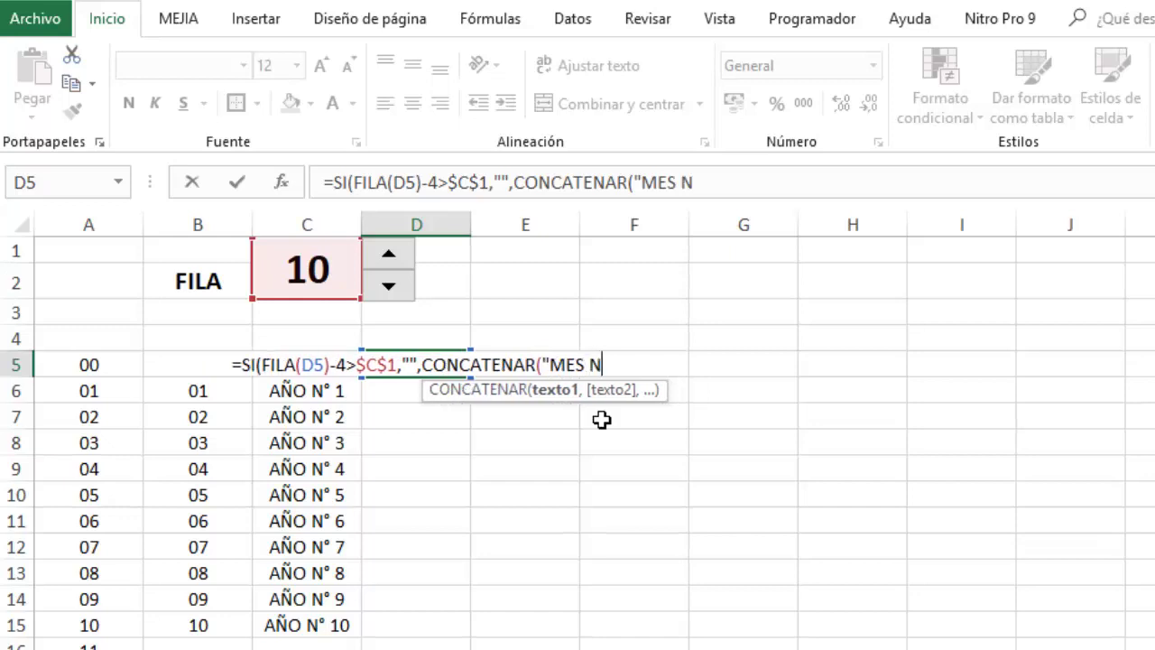
pyautogui.write('° ')
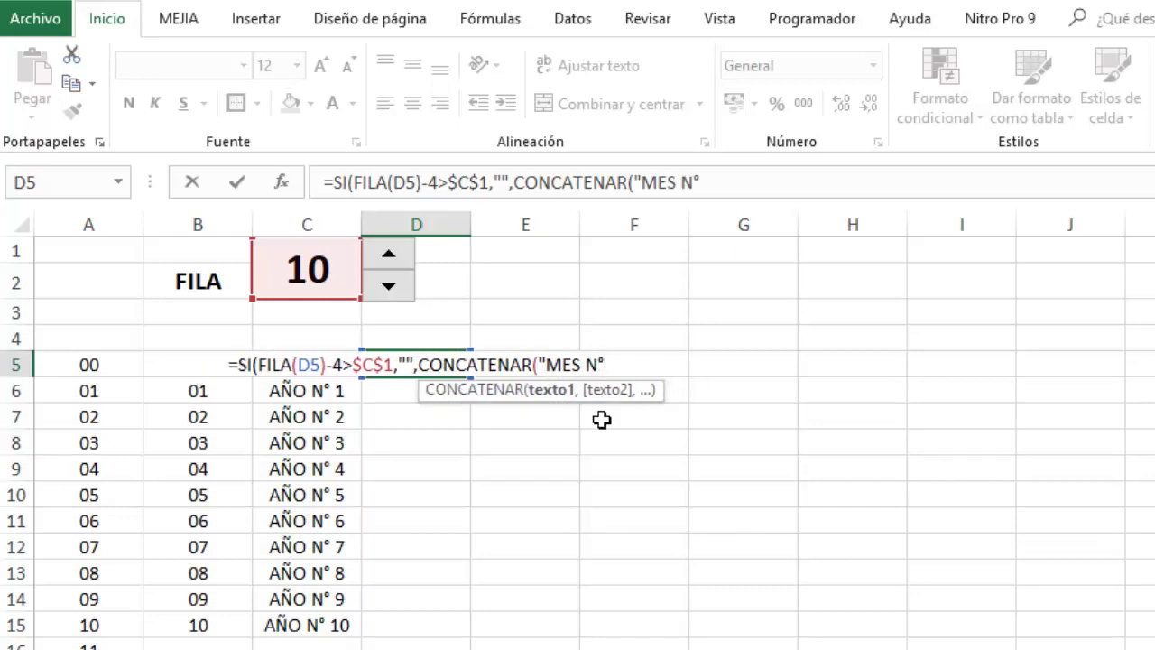
pyautogui.write('"')
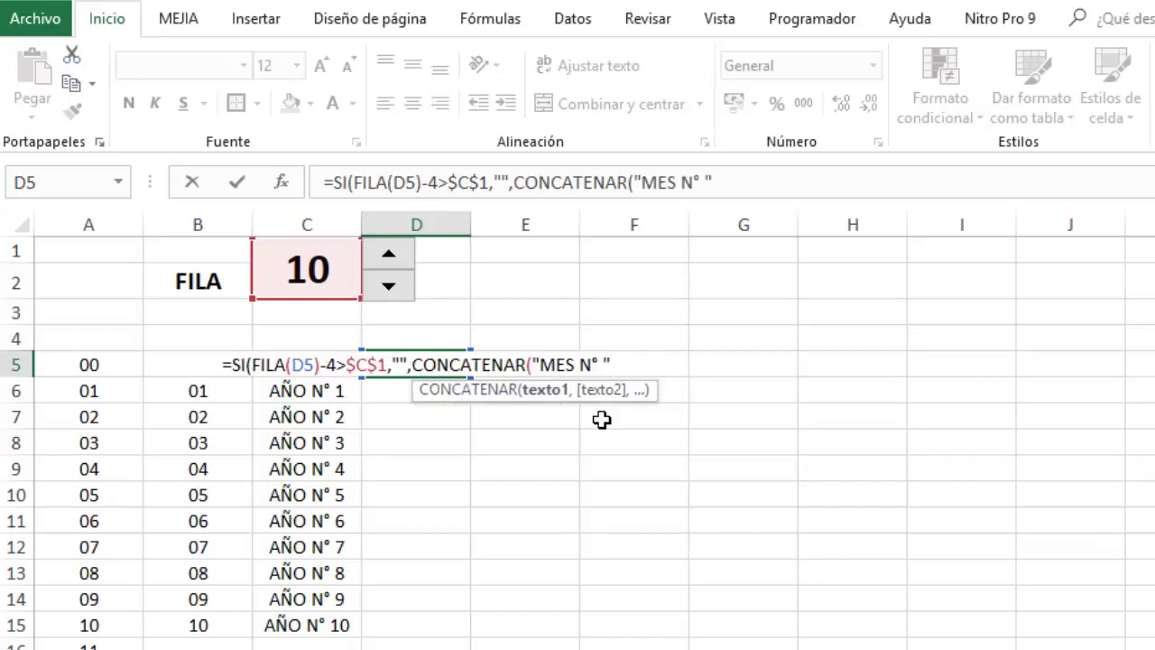
pyautogui.write(',')
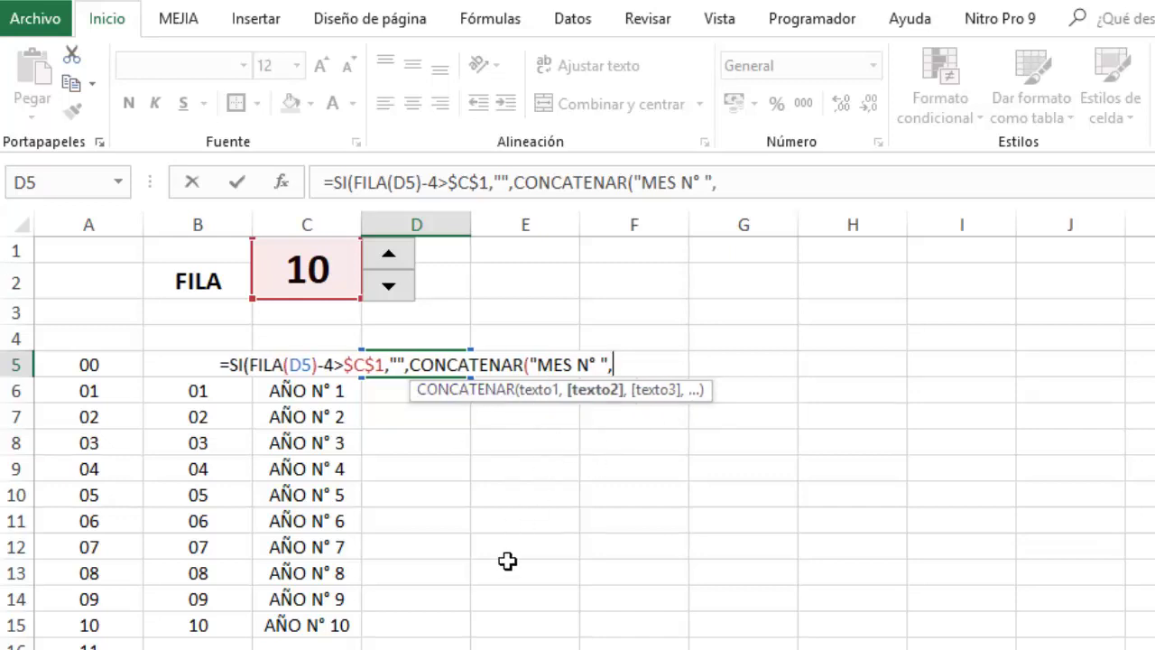
pyautogui.write('TEXTO')
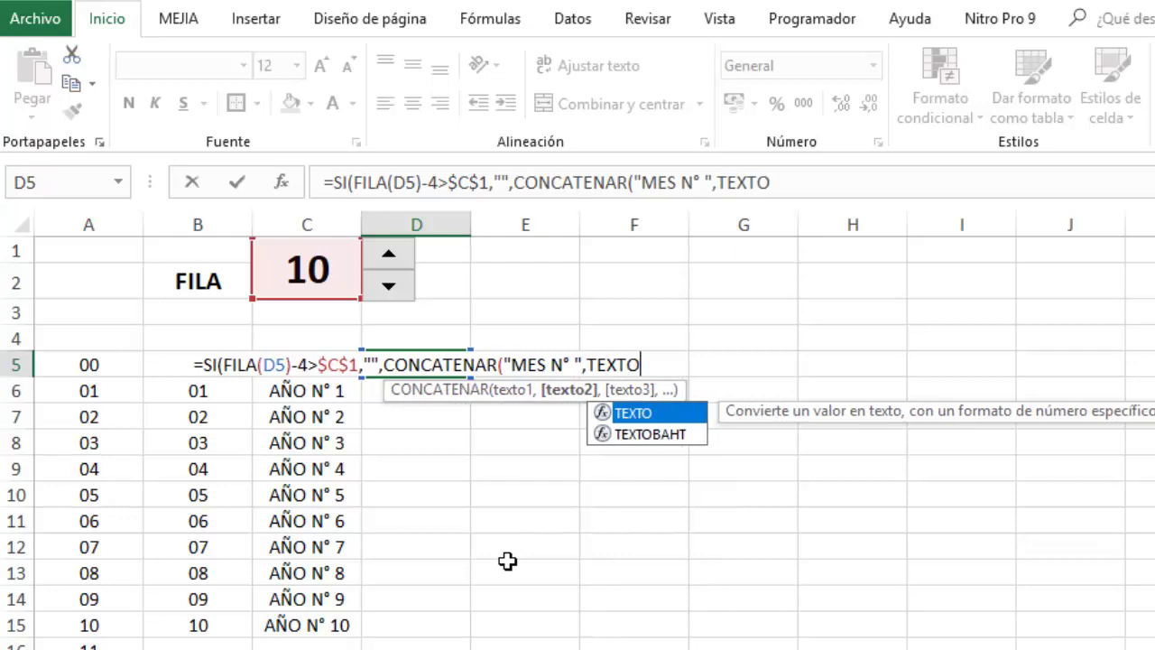
pyautogui.write('(')
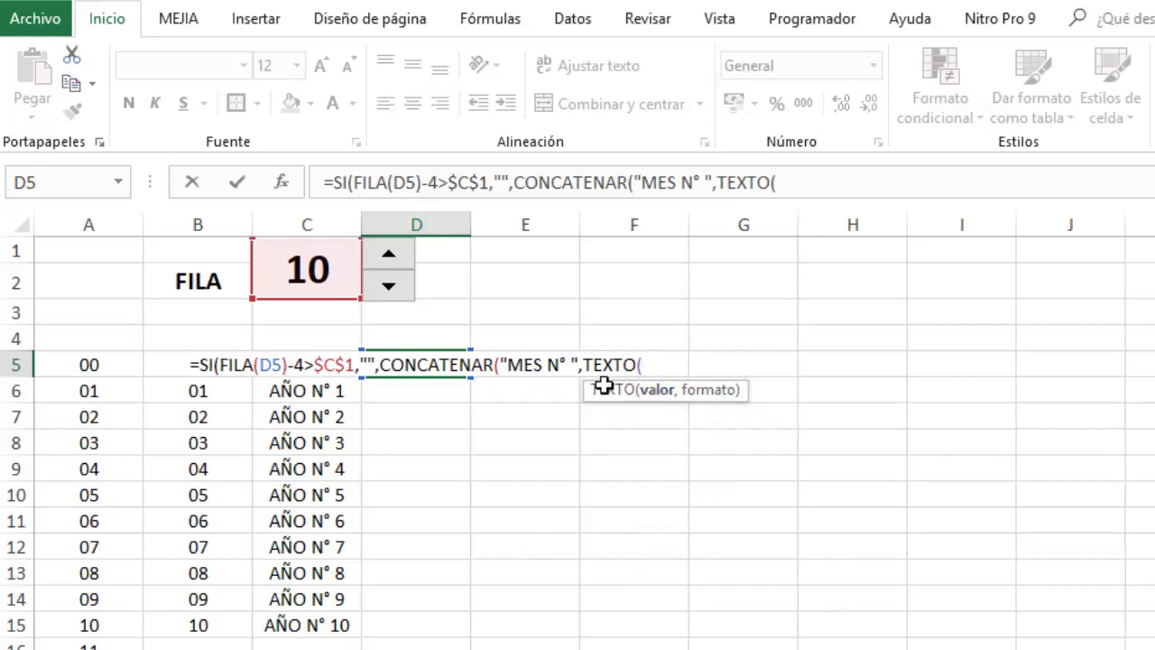
pyautogui.write('FI')
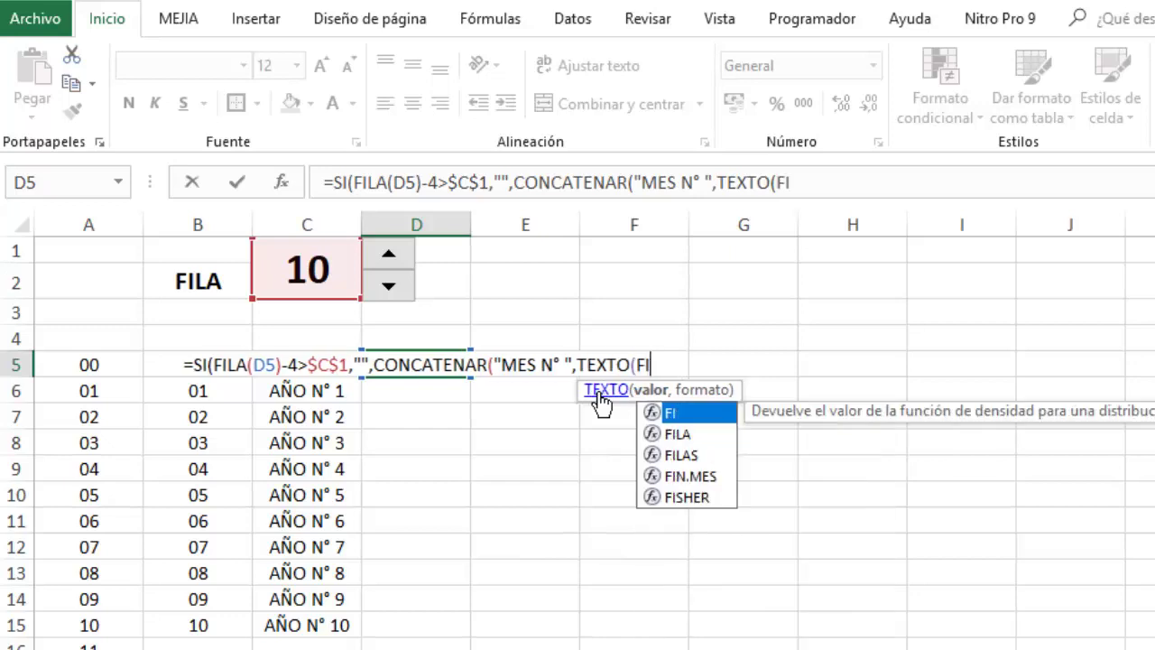
pyautogui.write('LA')
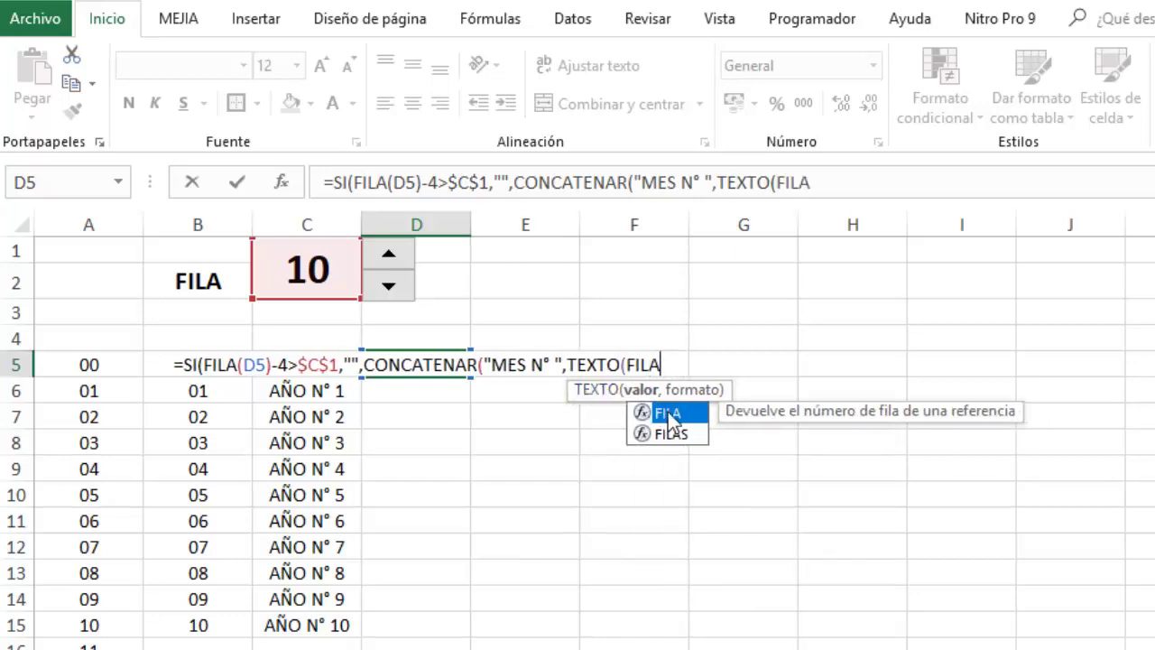
pyautogui.doubleClick(660, 413)
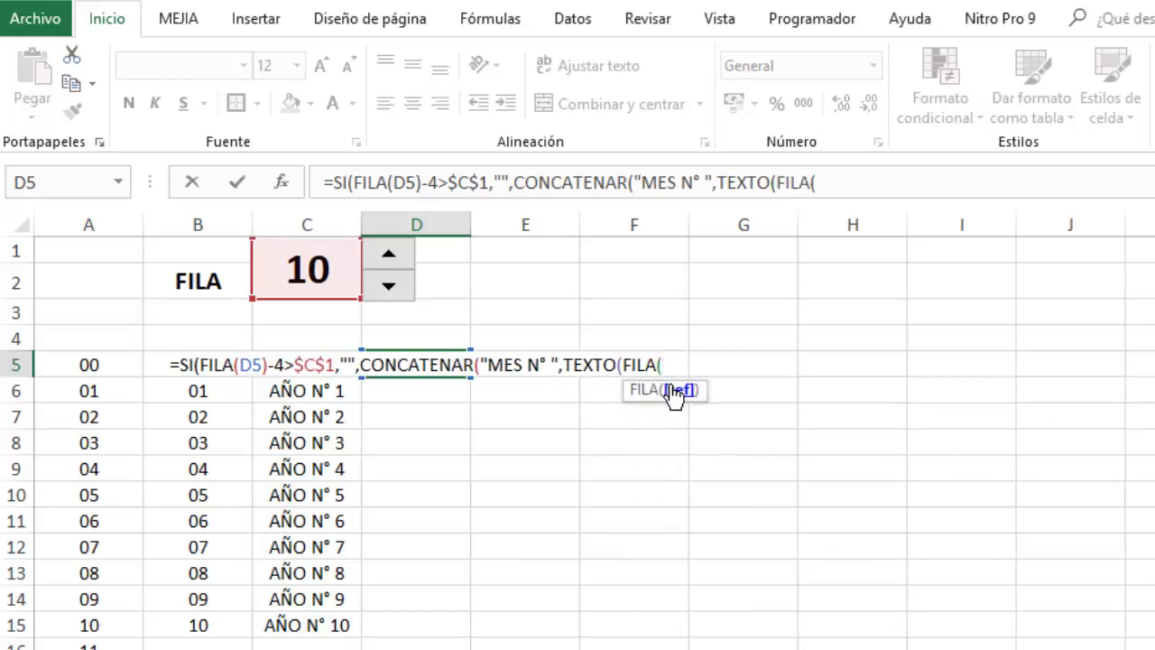
pyautogui.write(')')
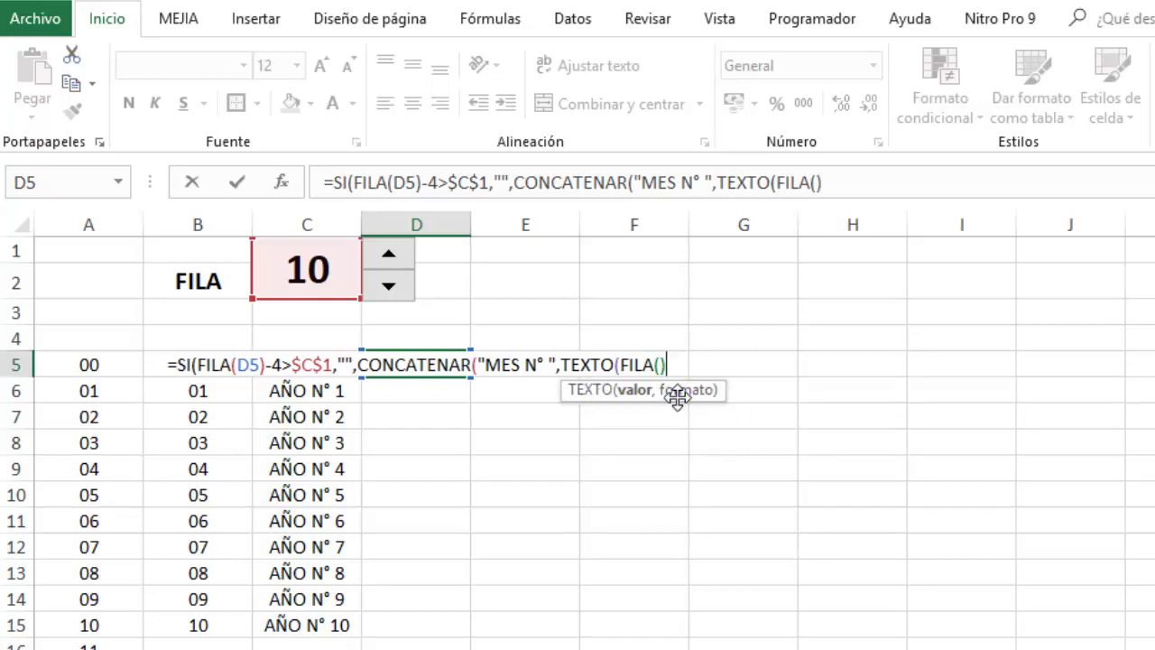
pyautogui.write('-')
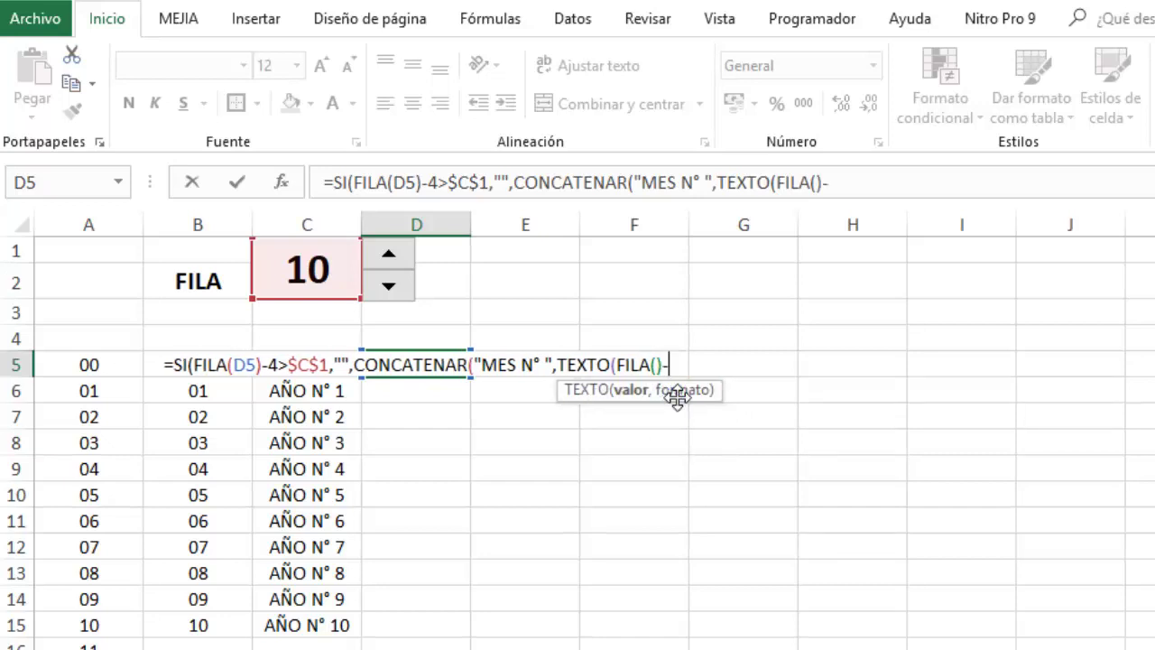
pyautogui.write('4')
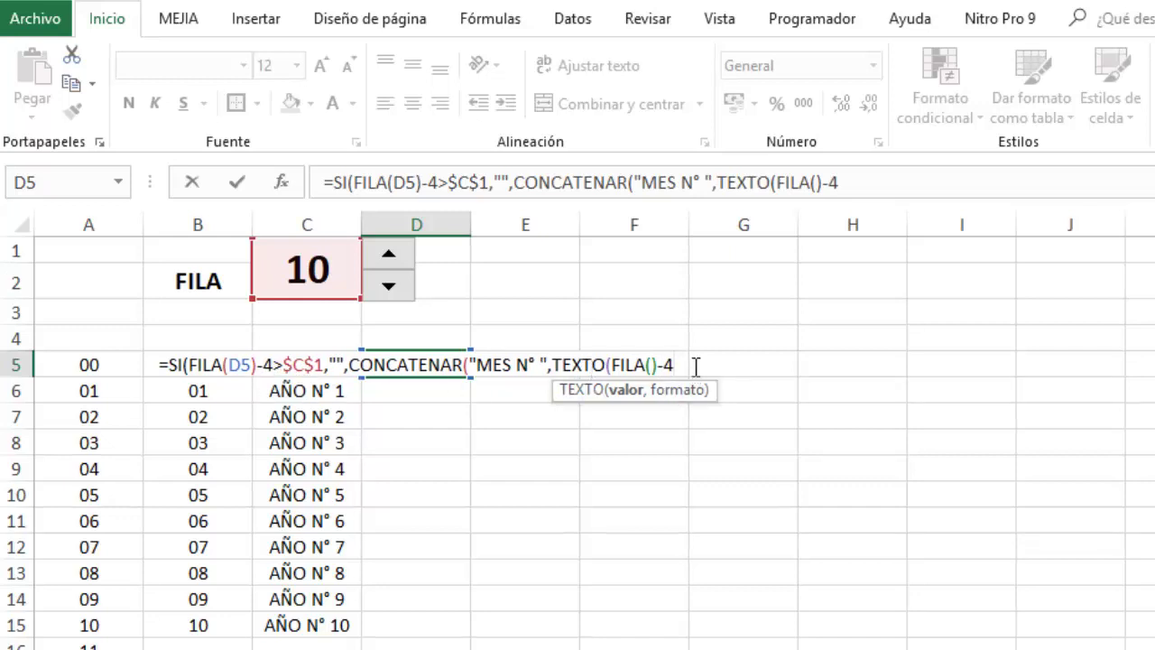
pyautogui.write(',')
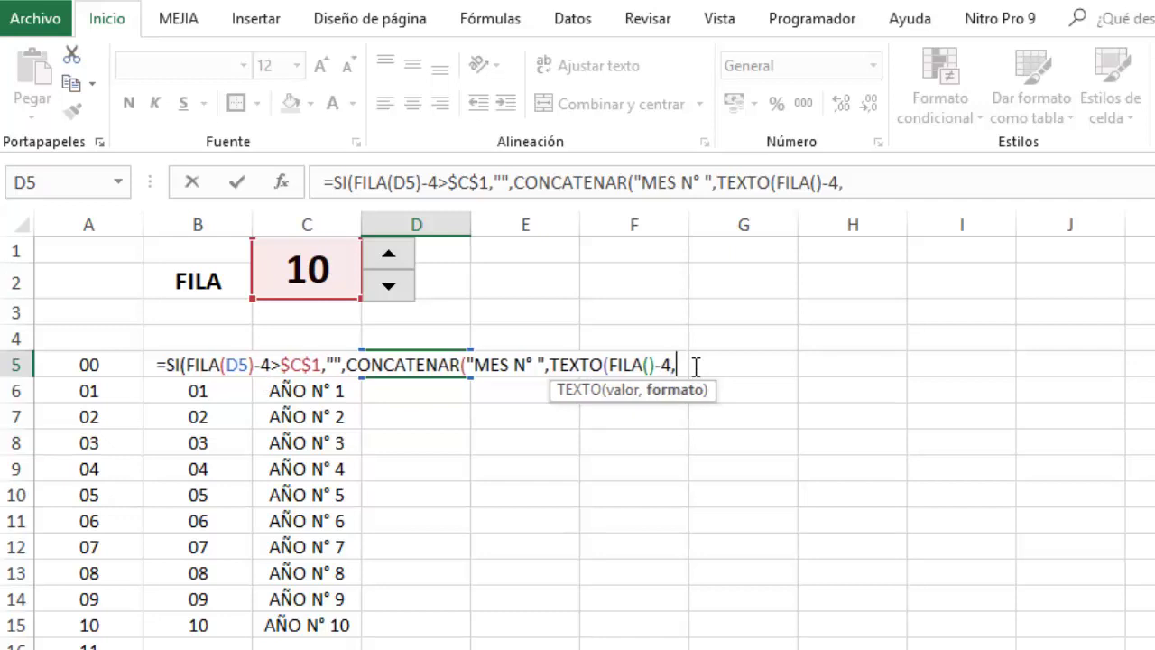
pyautogui.write('0")))')
pyautogui.click(843, 183)
pyautogui.write('"')
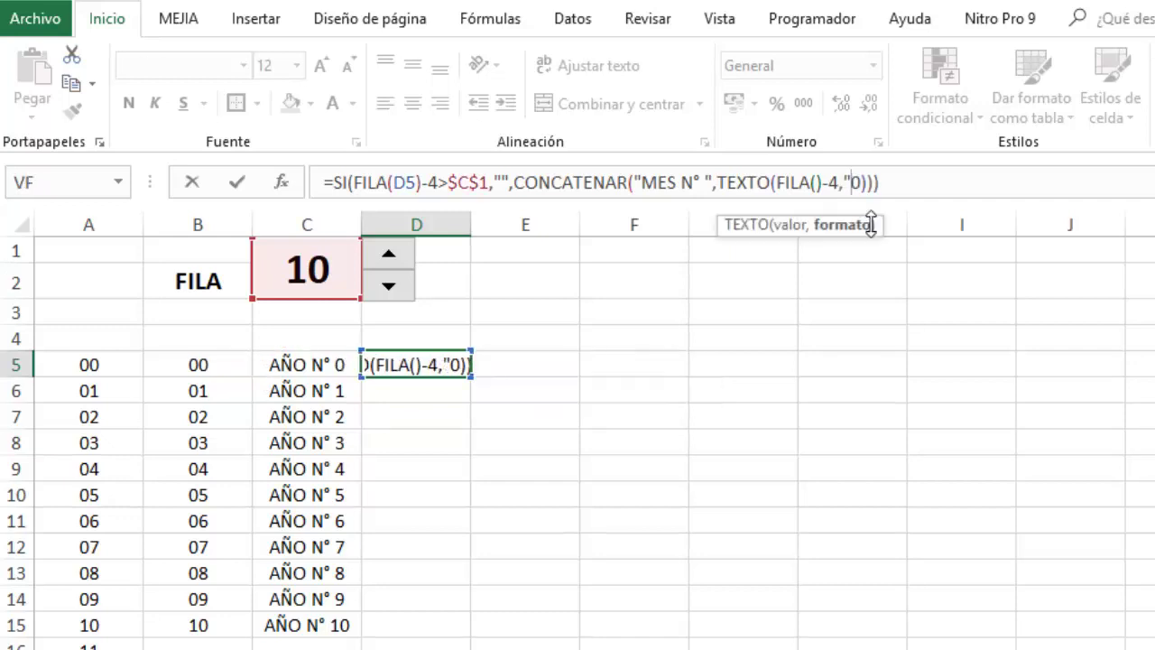
pyautogui.write('00')
pyautogui.write('"')
# Commit the D5 formula and fill it down column D through MES N° 10
pyautogui.press('Return')
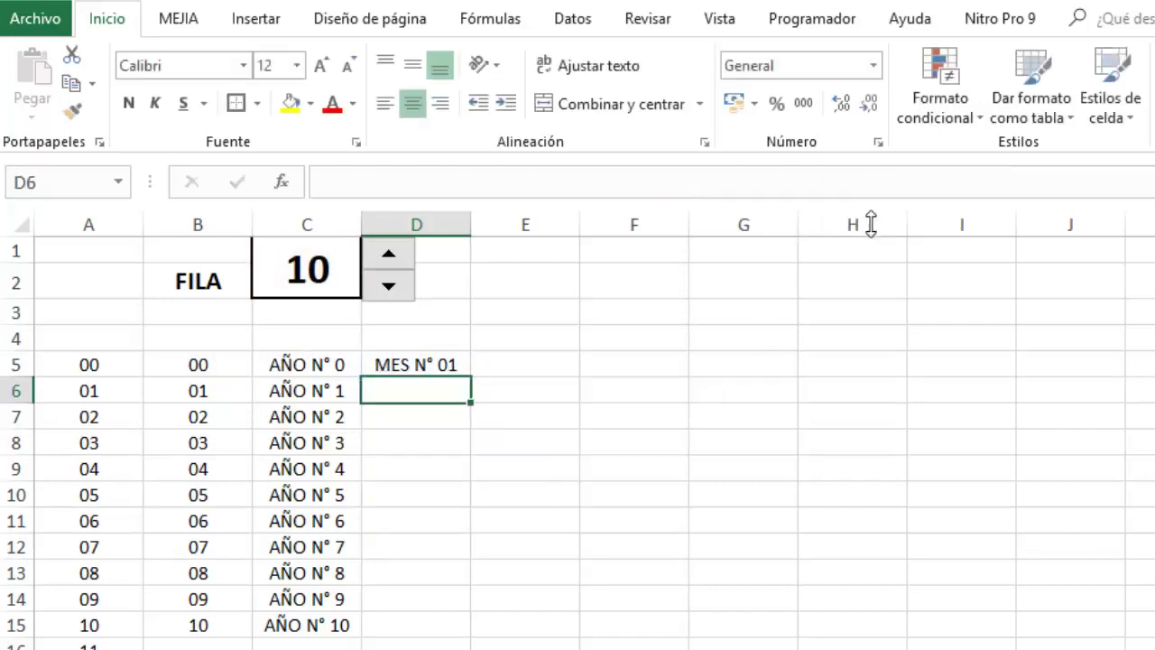
pyautogui.click(460, 361)
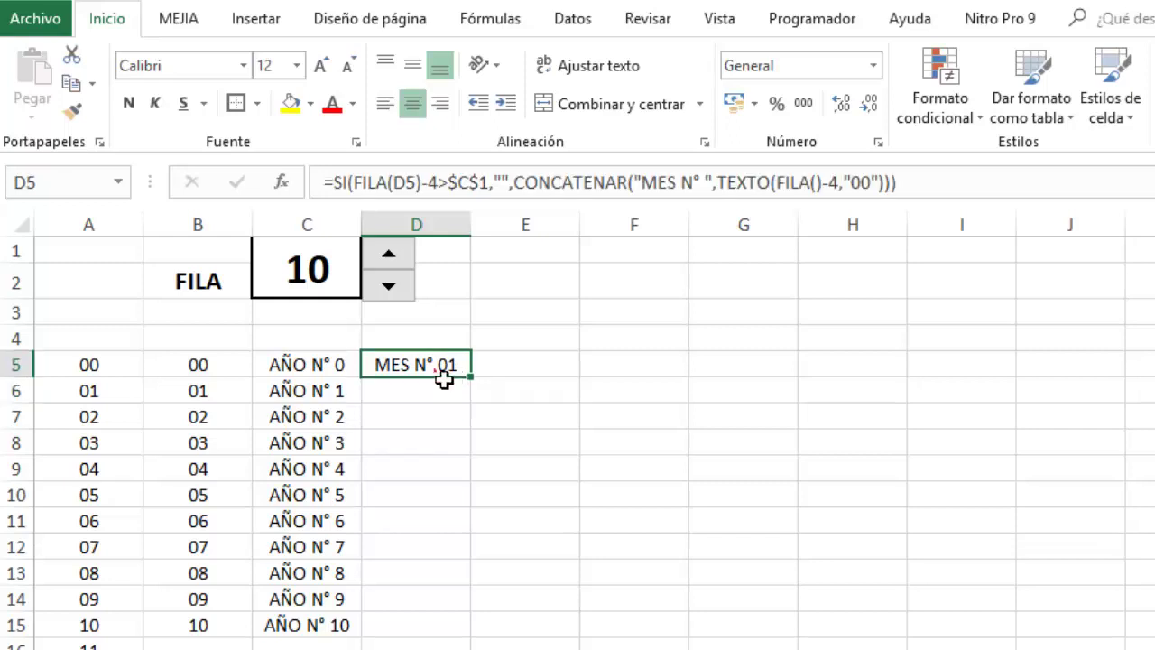
pyautogui.moveTo(470, 377)
pyautogui.mouseDown()
pyautogui.moveTo(469, 646)
pyautogui.moveTo(515, 640)
pyautogui.mouseUp()
pyautogui.scroll(2, 593, 609)
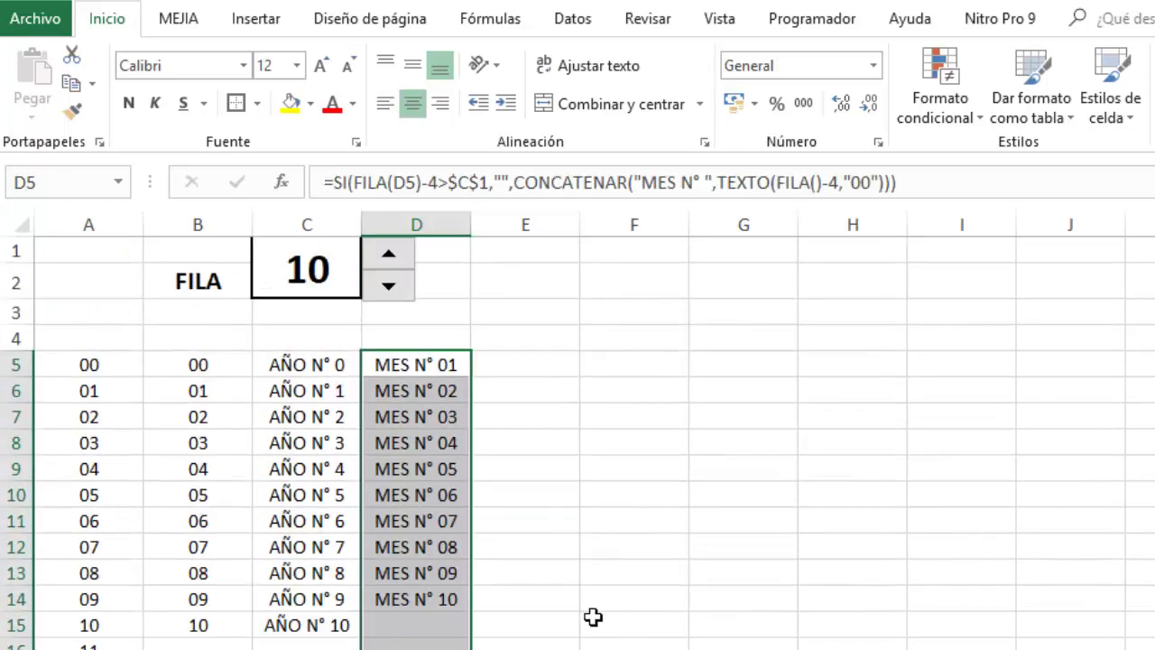
pyautogui.click(604, 570)
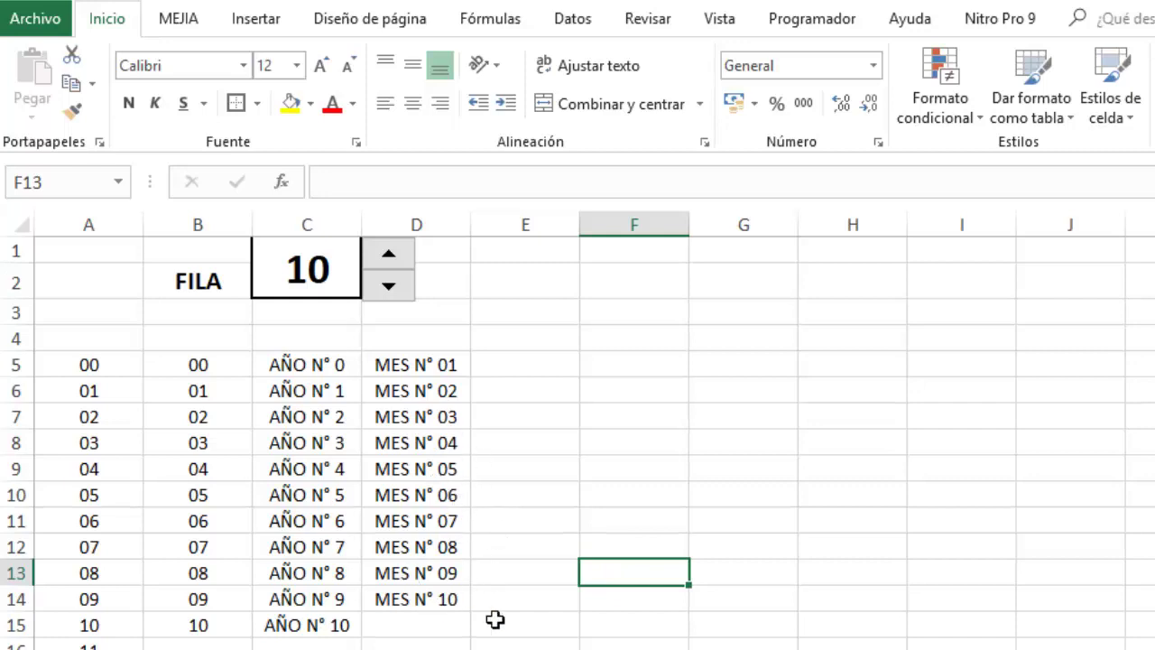
# Widen column D slightly so the month labels fit
pyautogui.click(468, 230)
pyautogui.moveTo(472, 231); pyautogui.dragTo(483, 242)
pyautogui.click(519, 468)
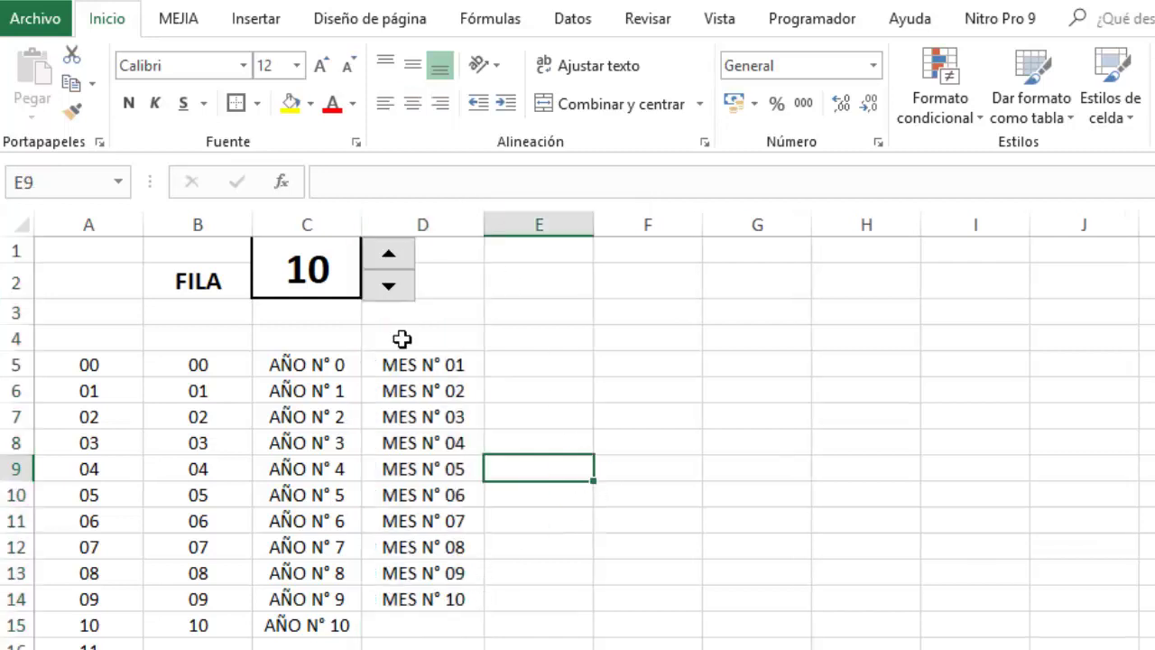
# Step the spin button up and down, settling the C1 value at 11
pyautogui.click(390, 286)
pyautogui.click(390, 286)
pyautogui.click(390, 286)
pyautogui.click(390, 286)
pyautogui.click(401, 256)
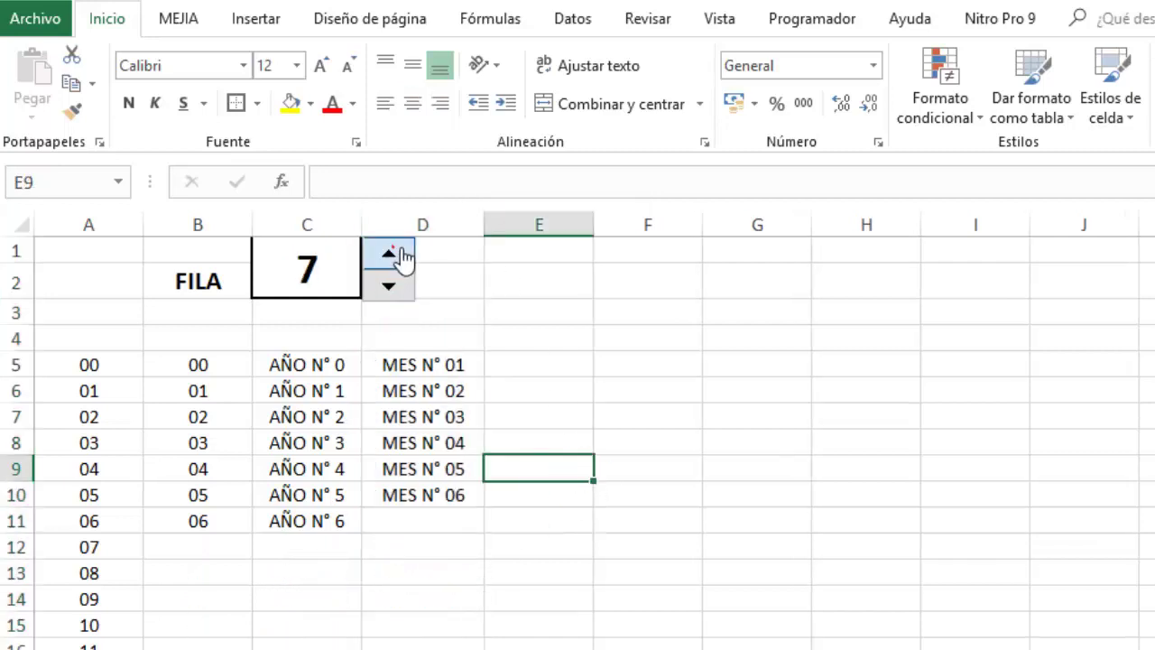
pyautogui.click(401, 256)
pyautogui.click(402, 255)
pyautogui.click(402, 255)
pyautogui.click(401, 255)
pyautogui.click(402, 256)
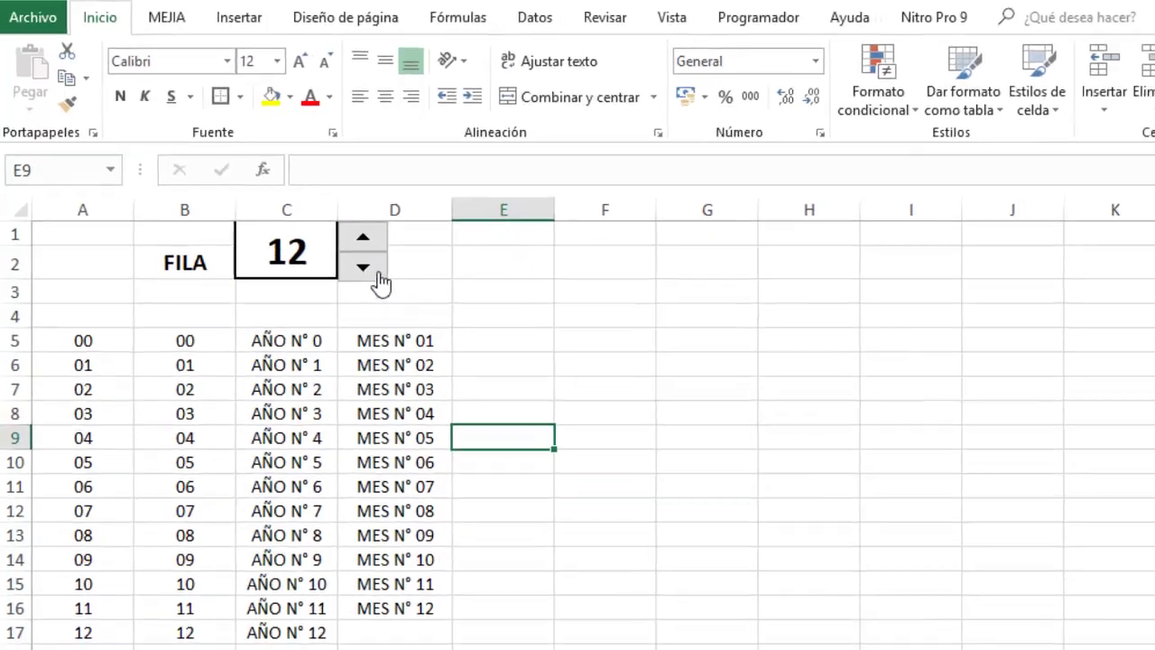
pyautogui.click(374, 271)
pyautogui.click(375, 271)
pyautogui.click(373, 270)
pyautogui.click(368, 236)
pyautogui.click(368, 236)
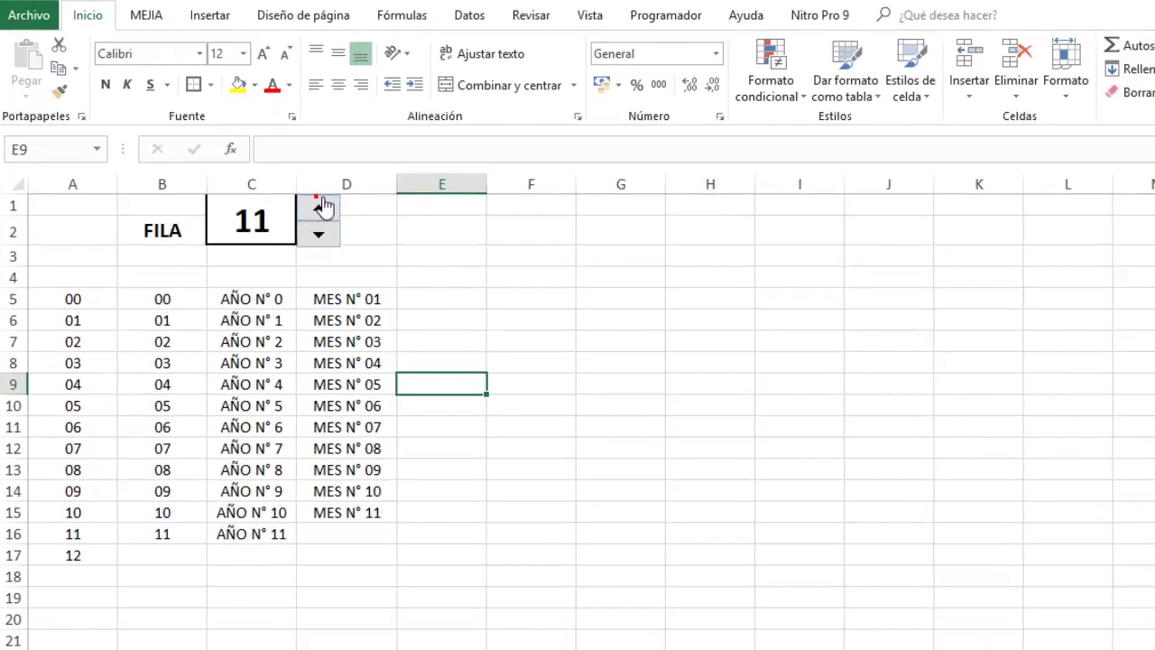
pyautogui.click(323, 206)
pyautogui.click(323, 206)
pyautogui.click(323, 206)
pyautogui.click(323, 237)
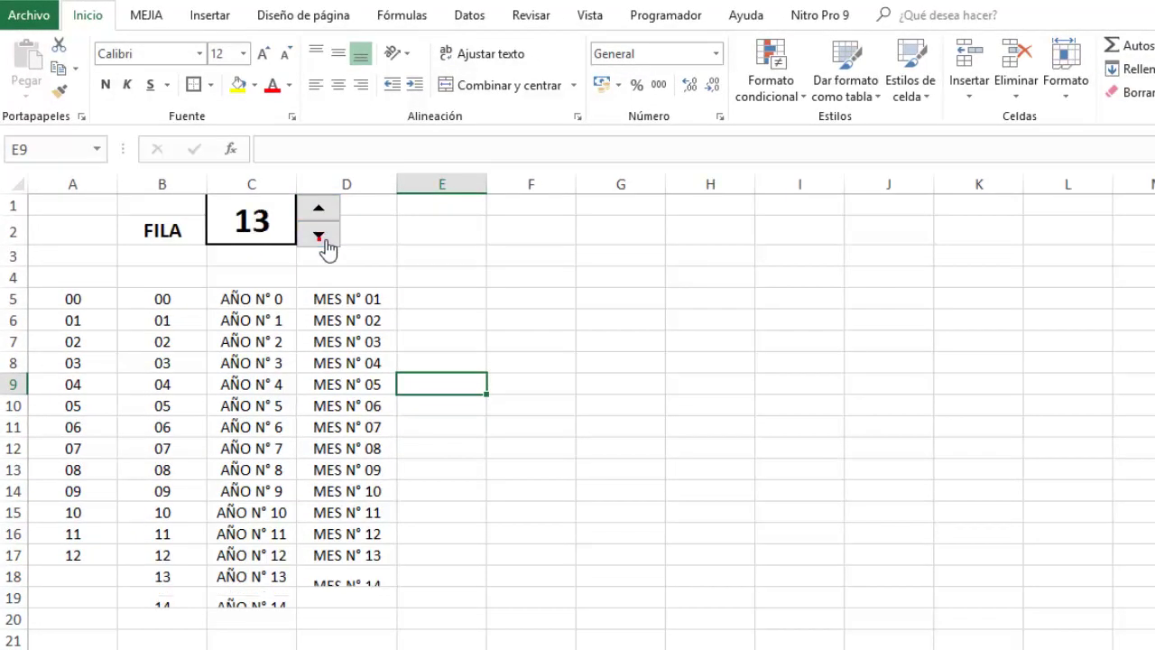
pyautogui.click(323, 237)
pyautogui.click(323, 237)
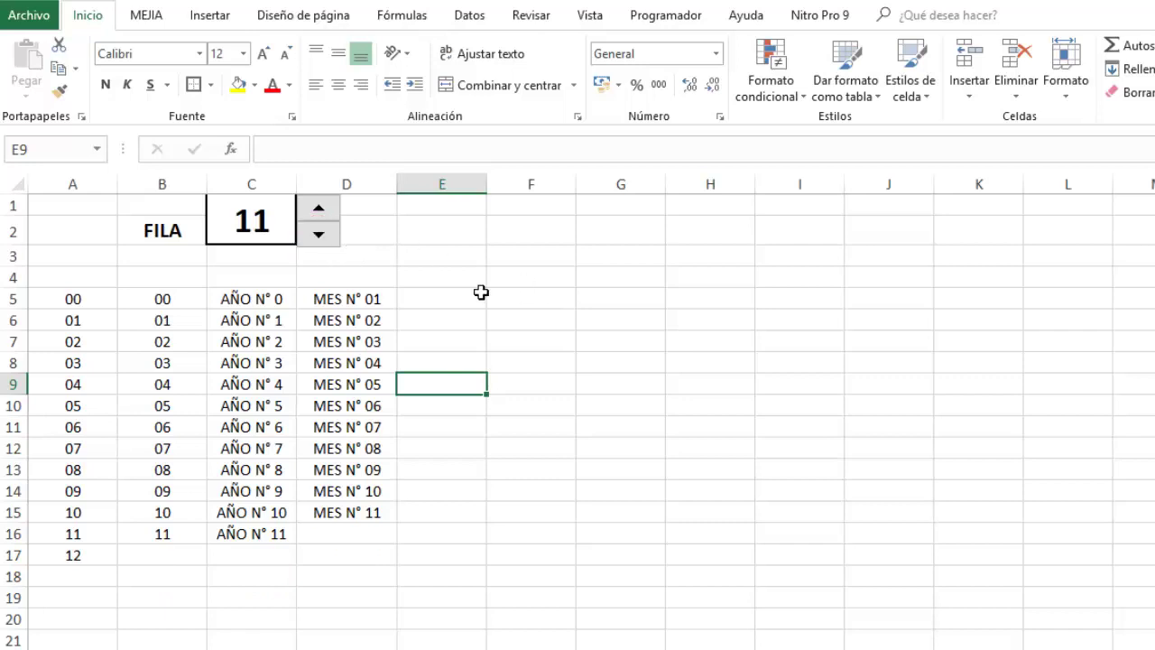
# Delete rows 8 and 9, then select the table from A5 across to column D
pyautogui.moveTo(13, 363); pyautogui.dragTo(14, 383)
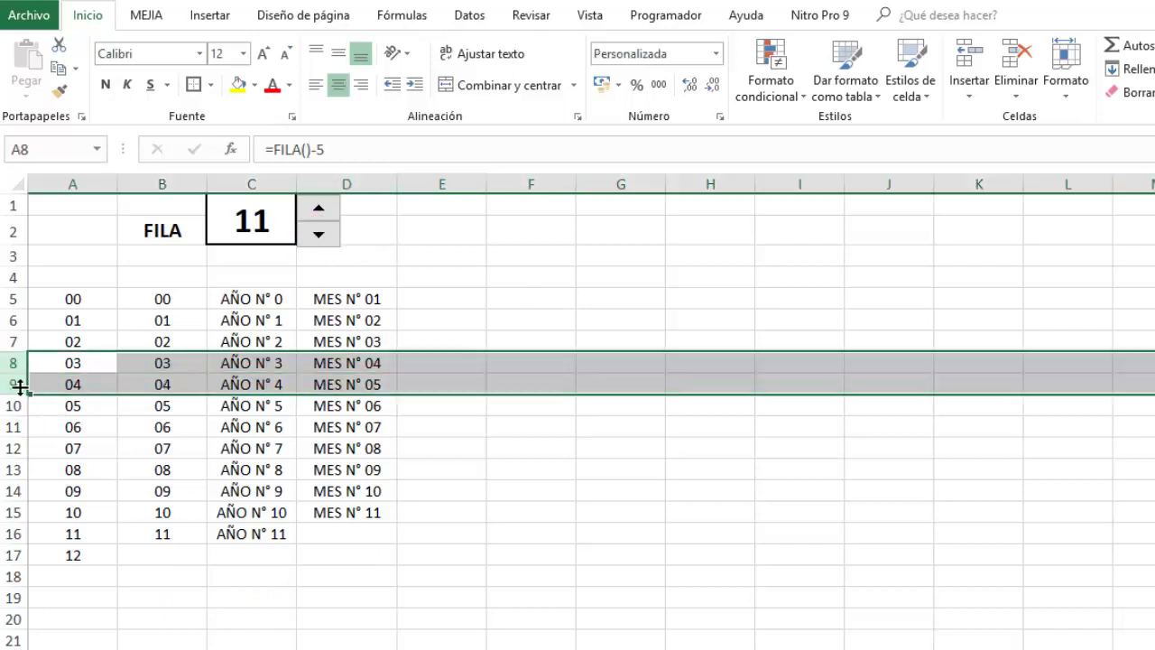
pyautogui.rightClick(14, 383)
pyautogui.click(69, 545)
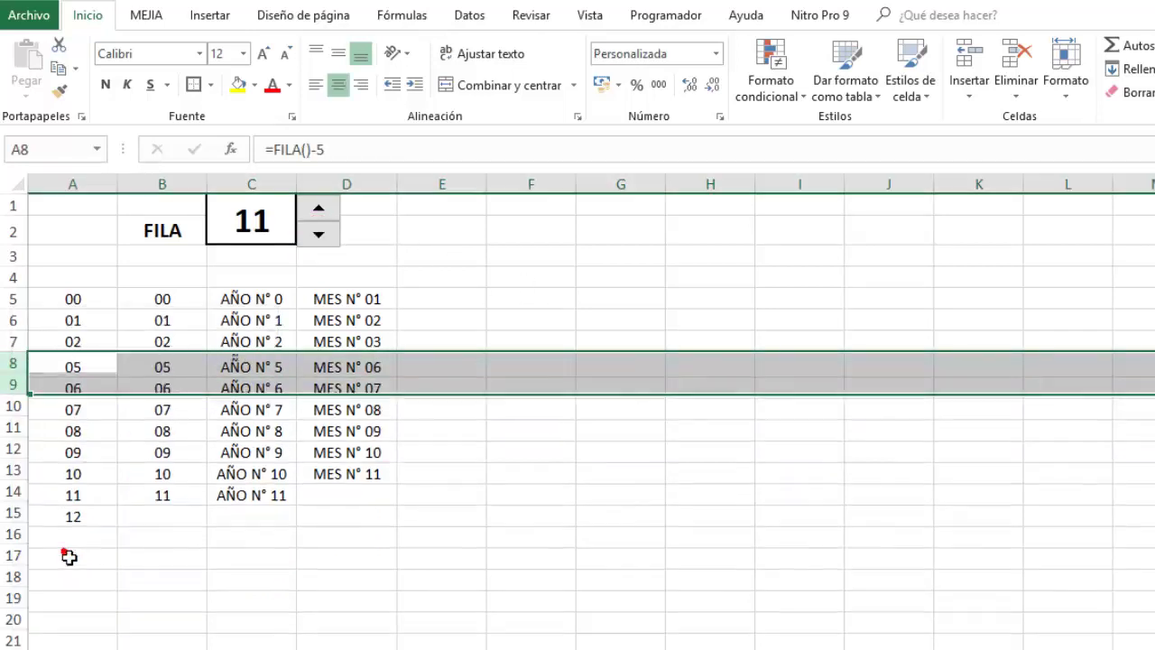
pyautogui.click(541, 498)
pyautogui.moveTo(69, 305)
pyautogui.mouseDown()
pyautogui.moveTo(354, 512)
pyautogui.moveTo(385, 630)
pyautogui.mouseUp()
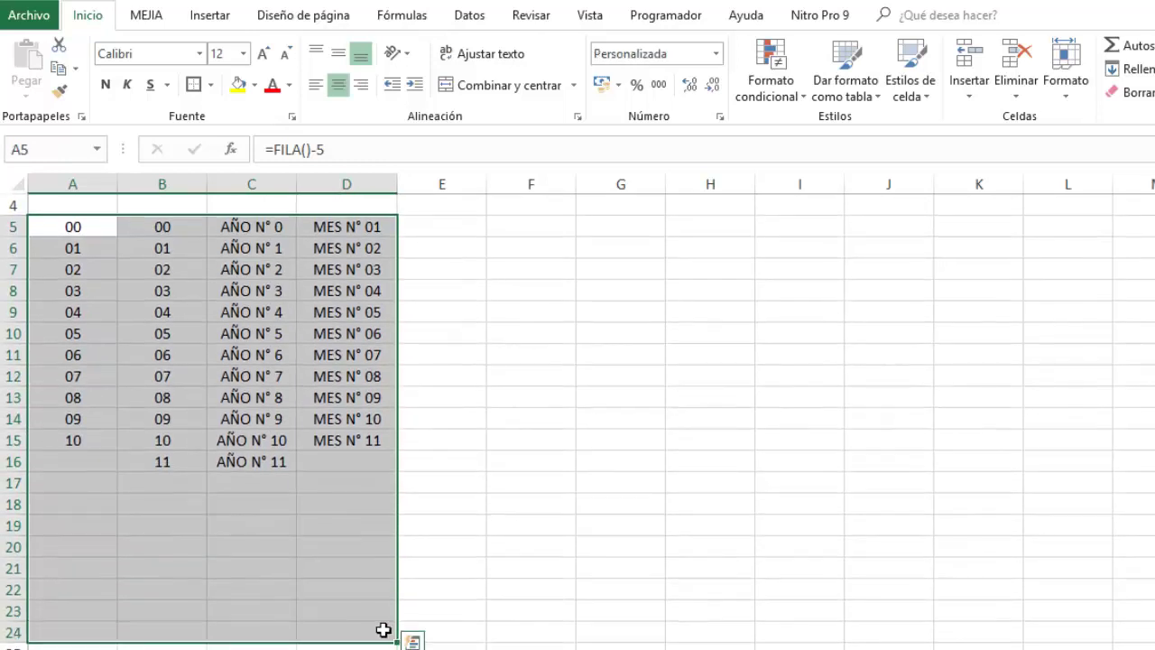
# Create a new conditional formatting rule targeting only cells with 'Sin espacios en blanco'
pyautogui.scroll(1, 384, 629)
pyautogui.click(794, 96)
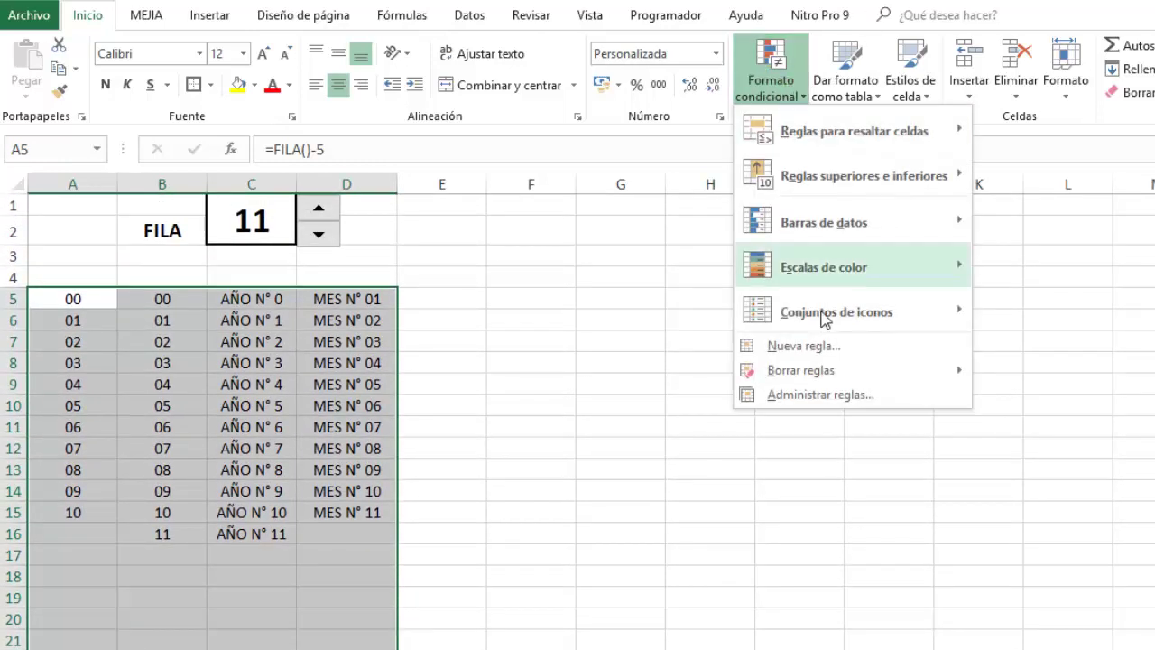
pyautogui.click(815, 346)
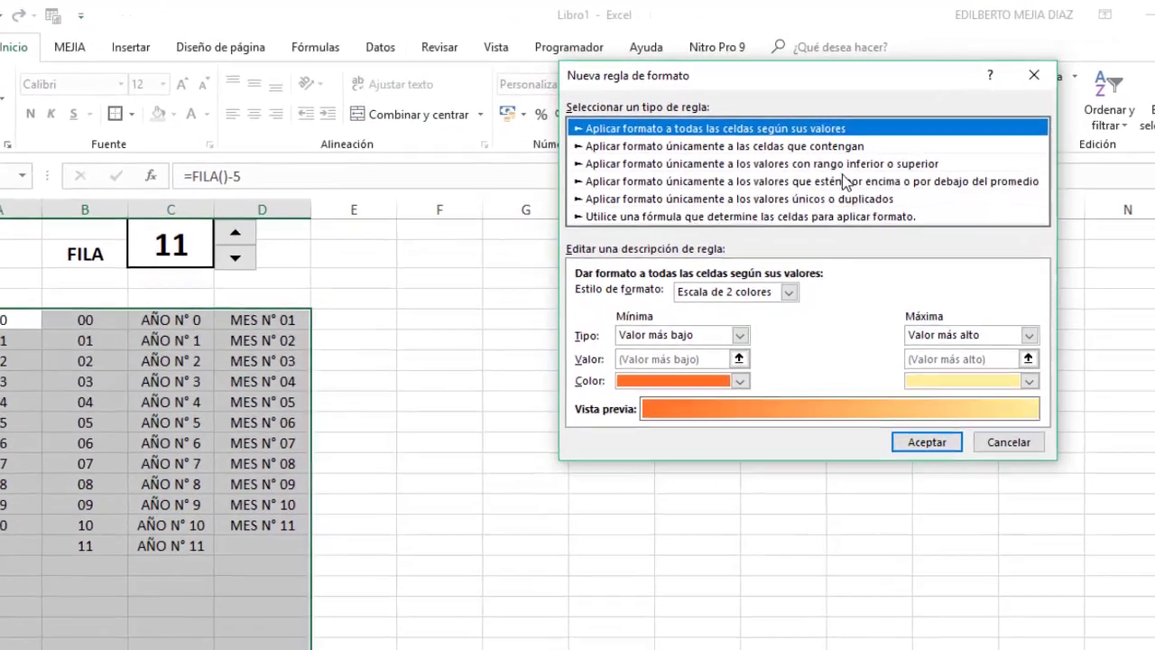
pyautogui.click(867, 137)
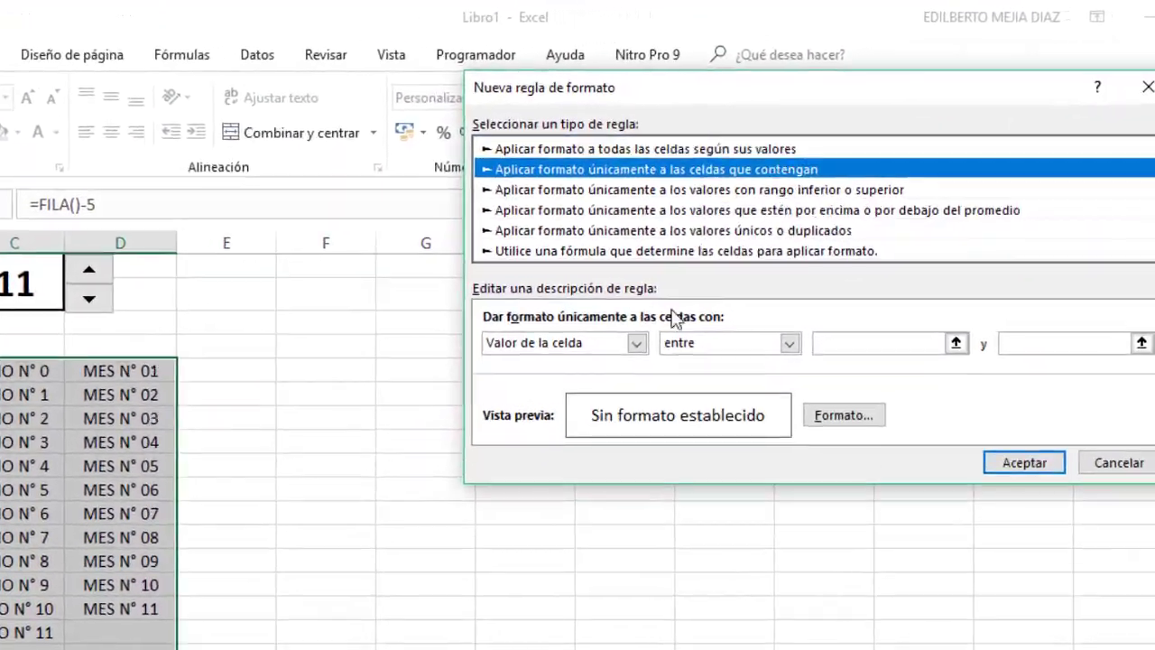
pyautogui.click(735, 279)
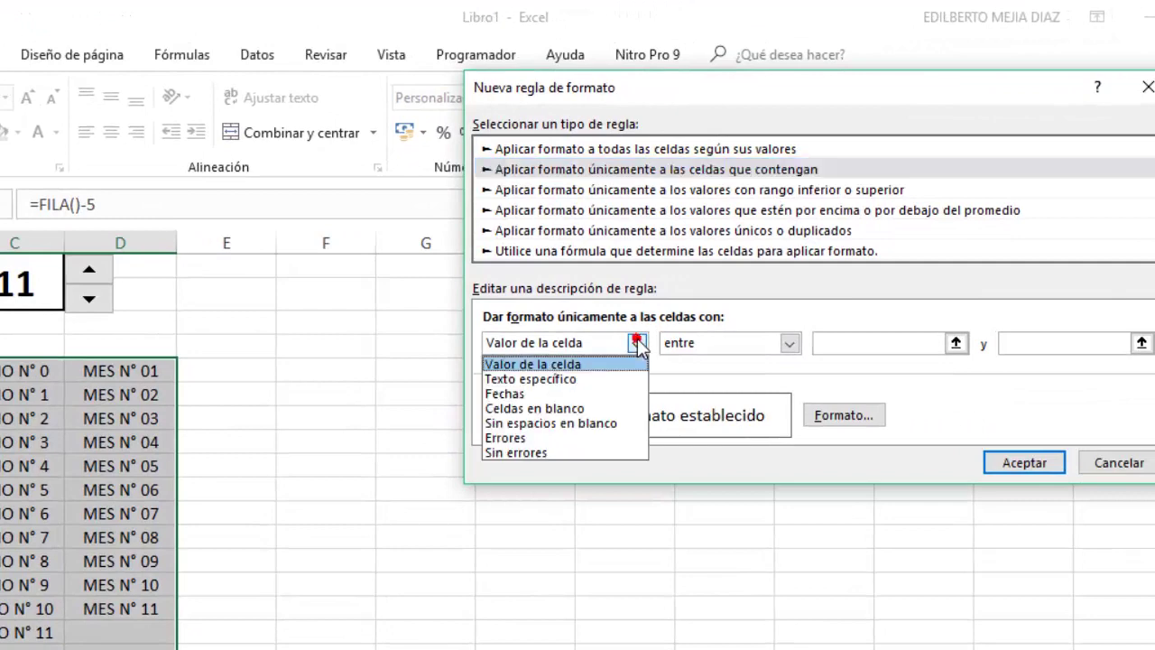
pyautogui.click(557, 424)
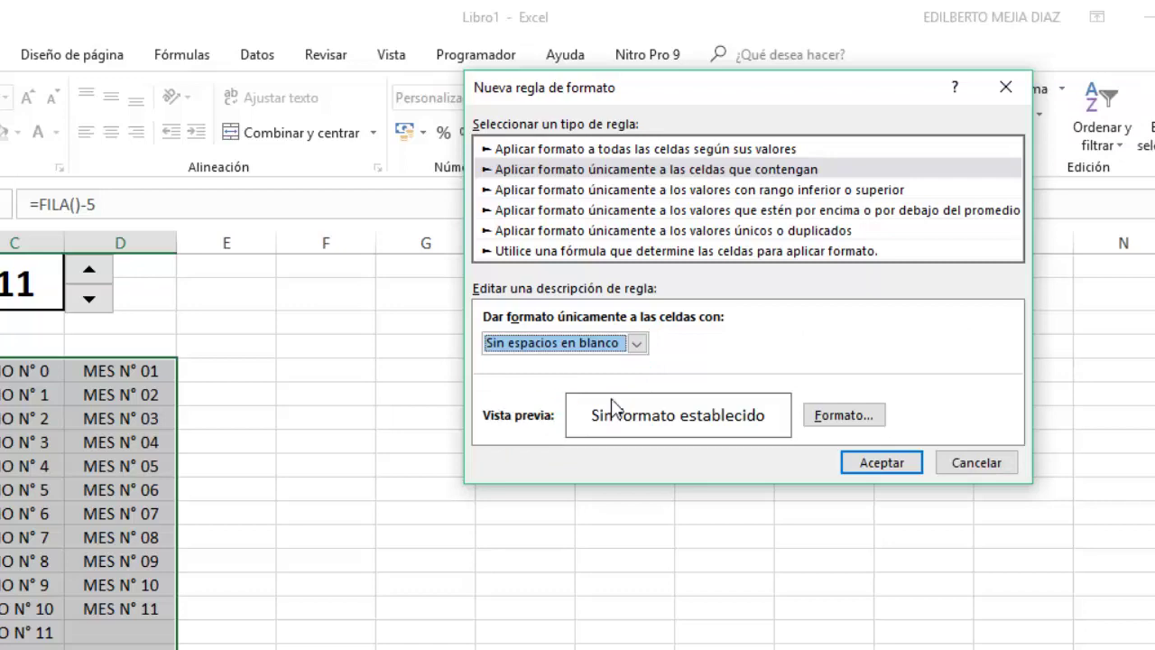
pyautogui.click(831, 417)
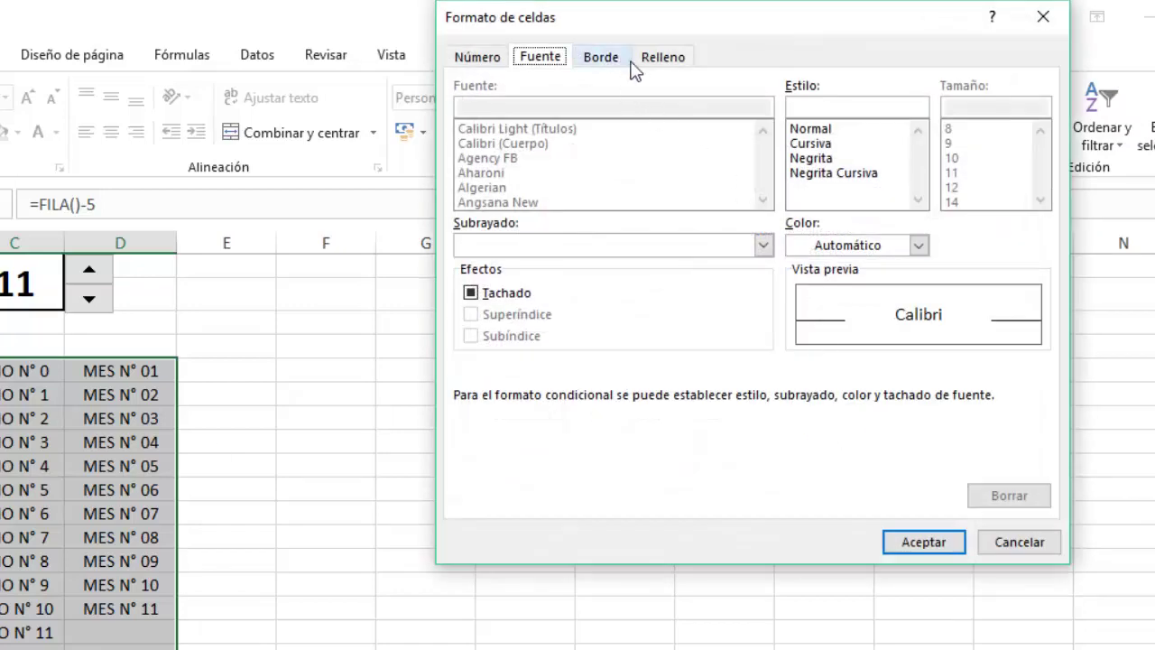
# Give the rule top, left, bottom and right borders plus a light green fill, and apply it
pyautogui.click(601, 60)
pyautogui.click(804, 207)
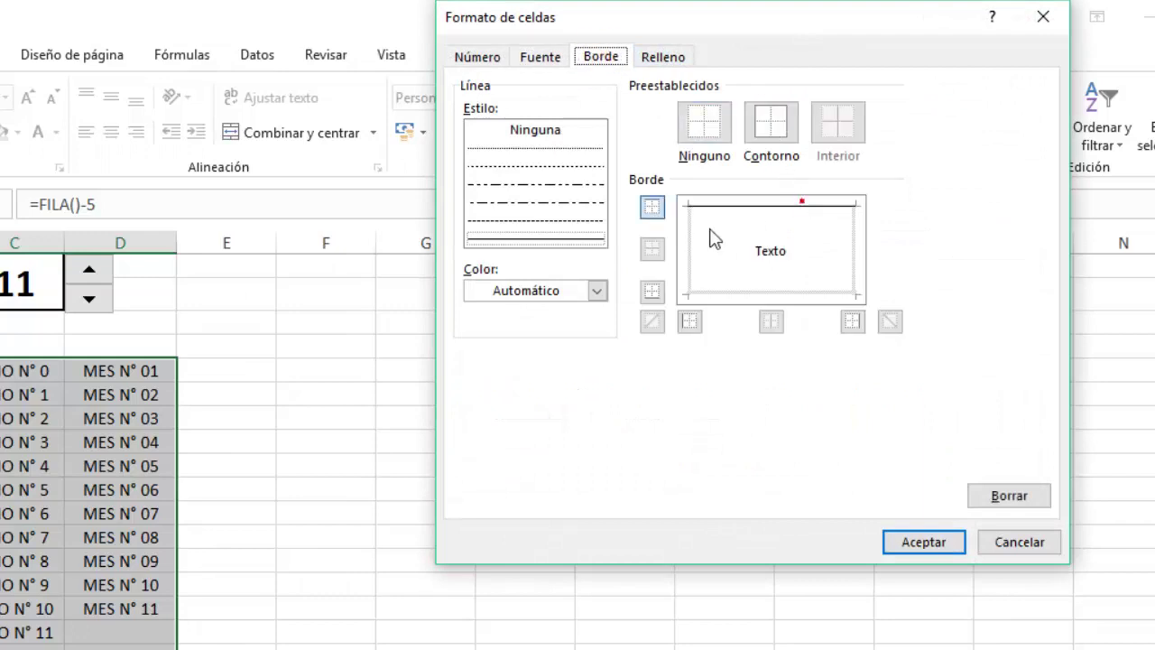
pyautogui.click(693, 251)
pyautogui.click(756, 288)
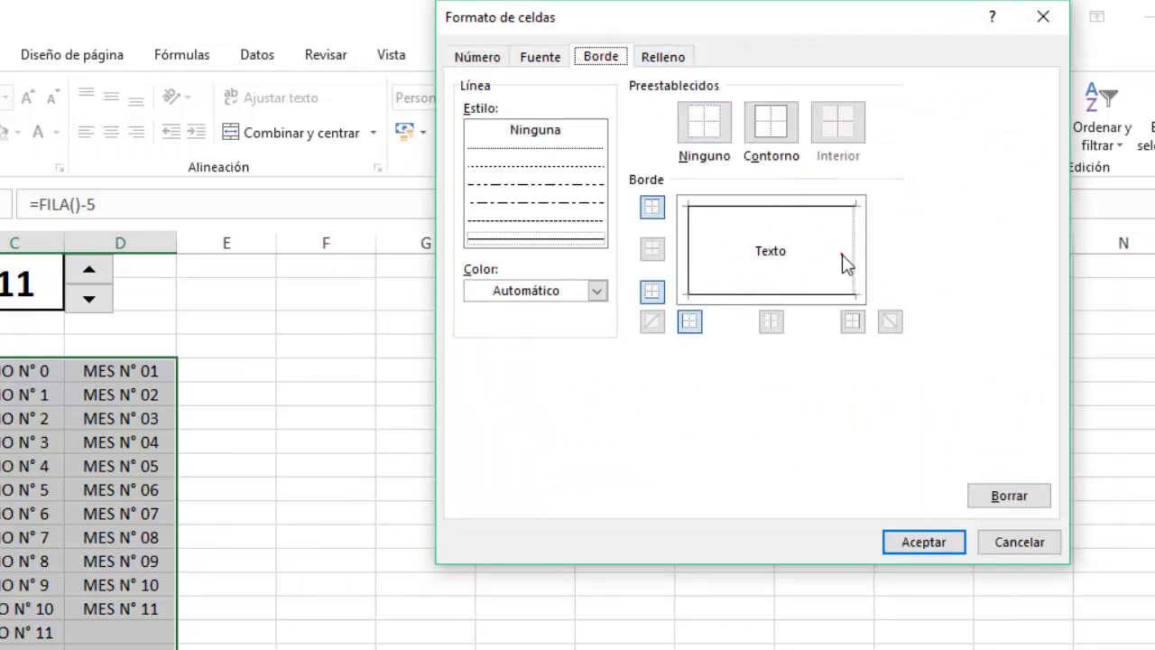
pyautogui.click(847, 261)
pyautogui.click(664, 56)
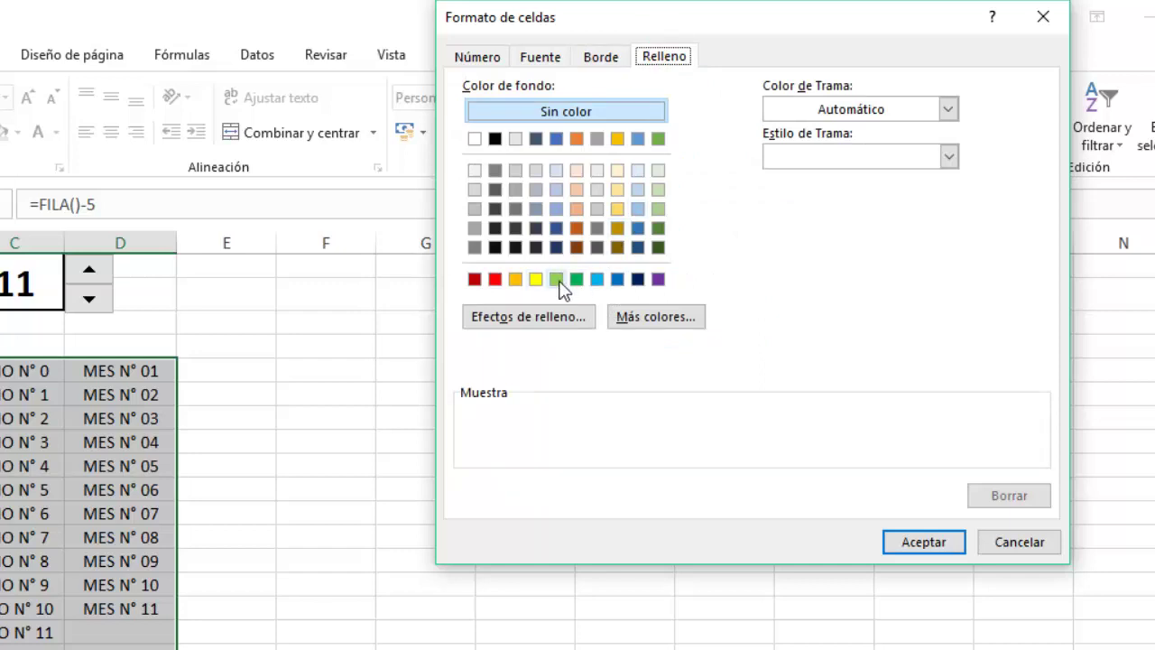
pyautogui.click(668, 317)
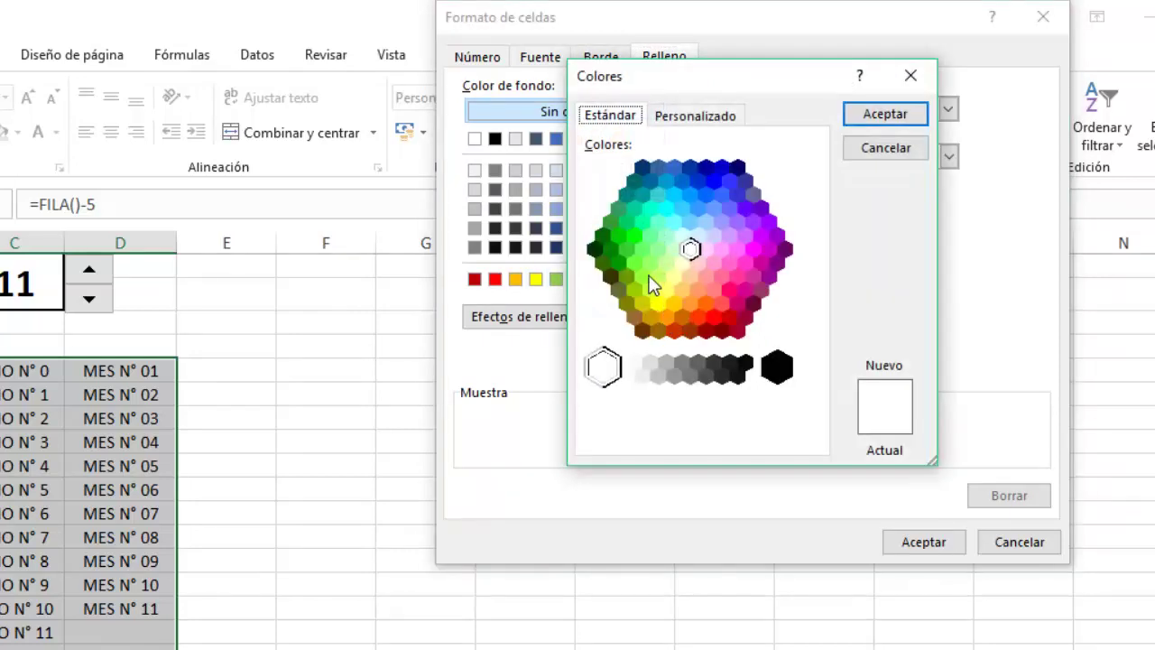
pyautogui.click(673, 222)
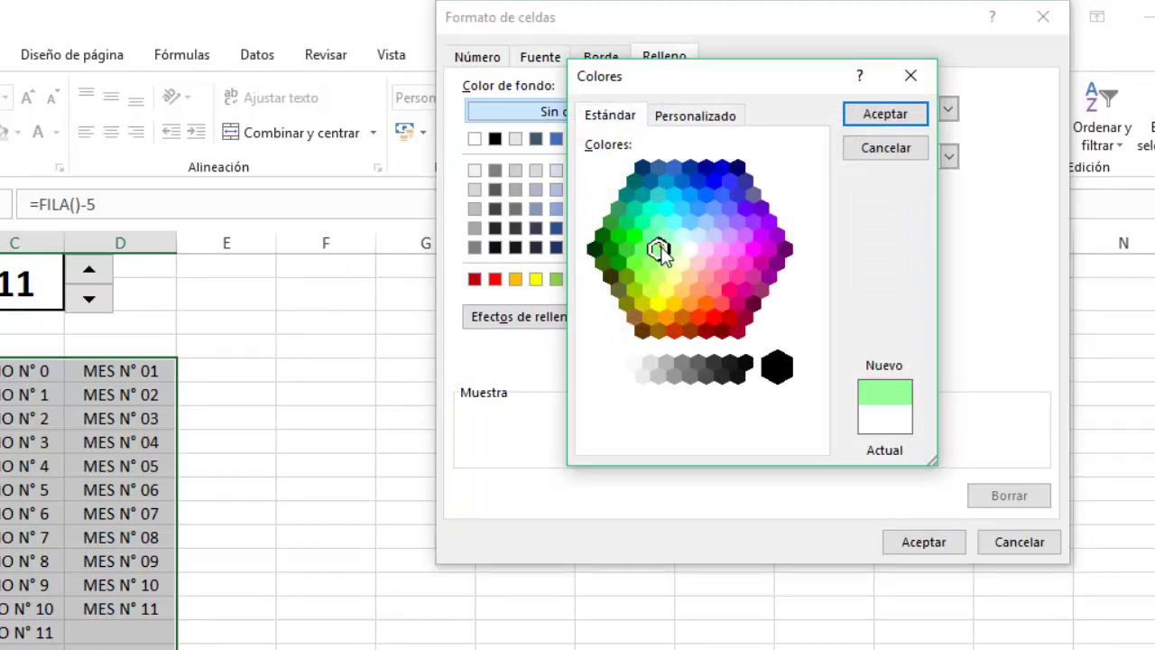
pyautogui.click(880, 116)
pyautogui.click(930, 541)
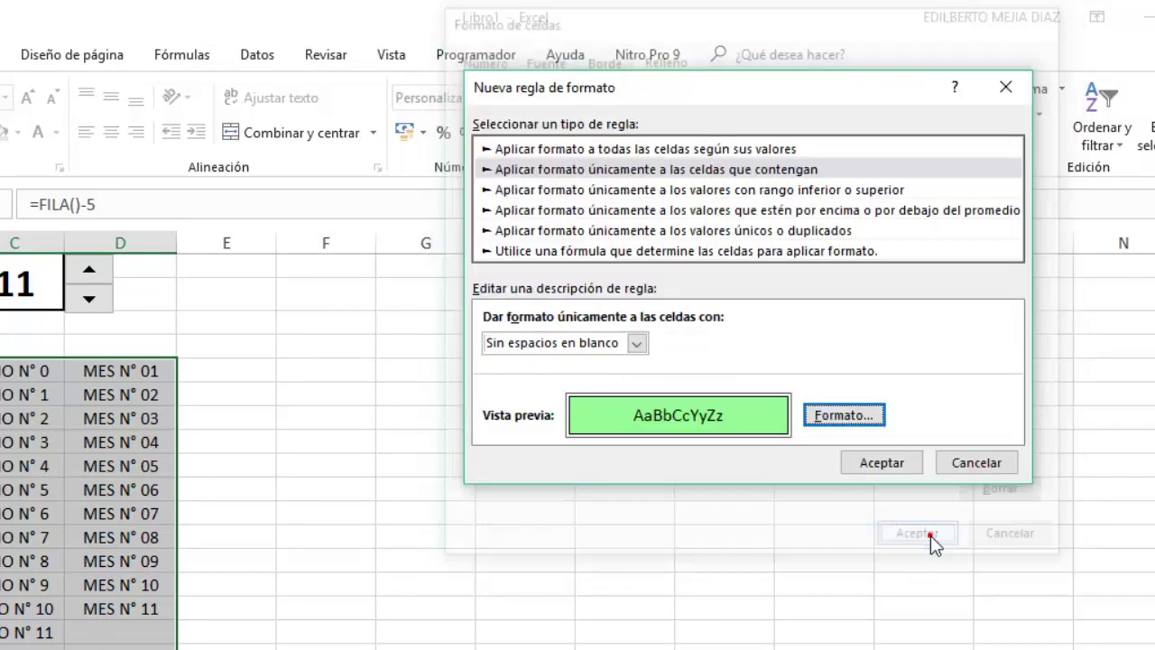
pyautogui.click(905, 463)
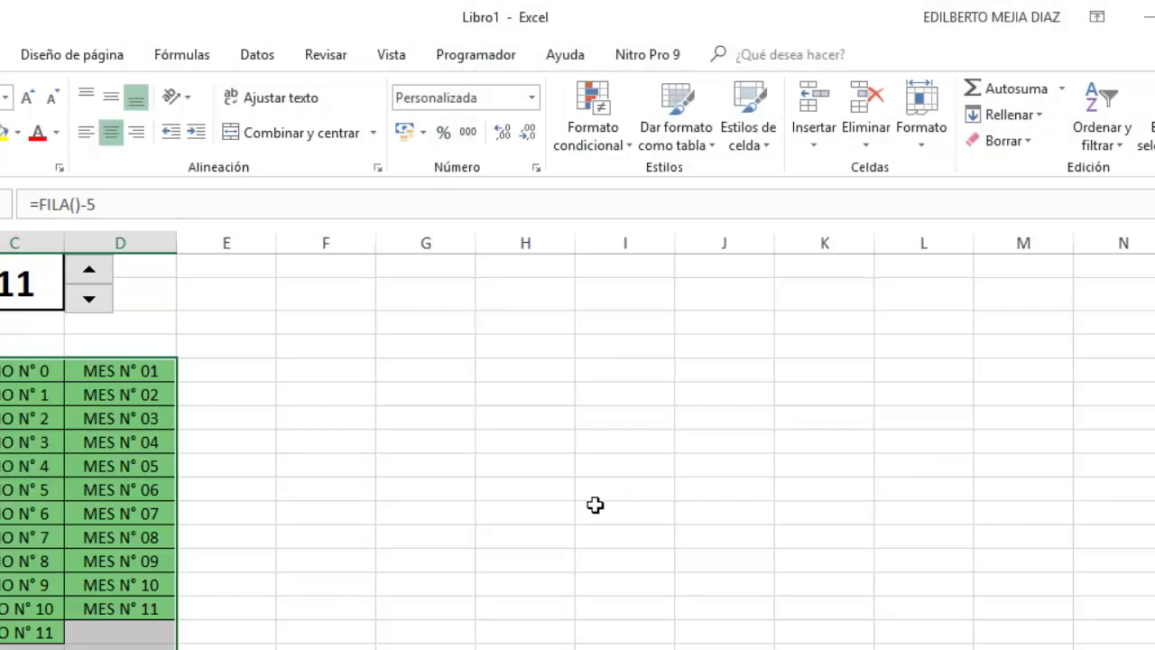
# Step the spin button up, then down until C1 reads 5, and check cells A5 and A11
pyautogui.click(595, 501)
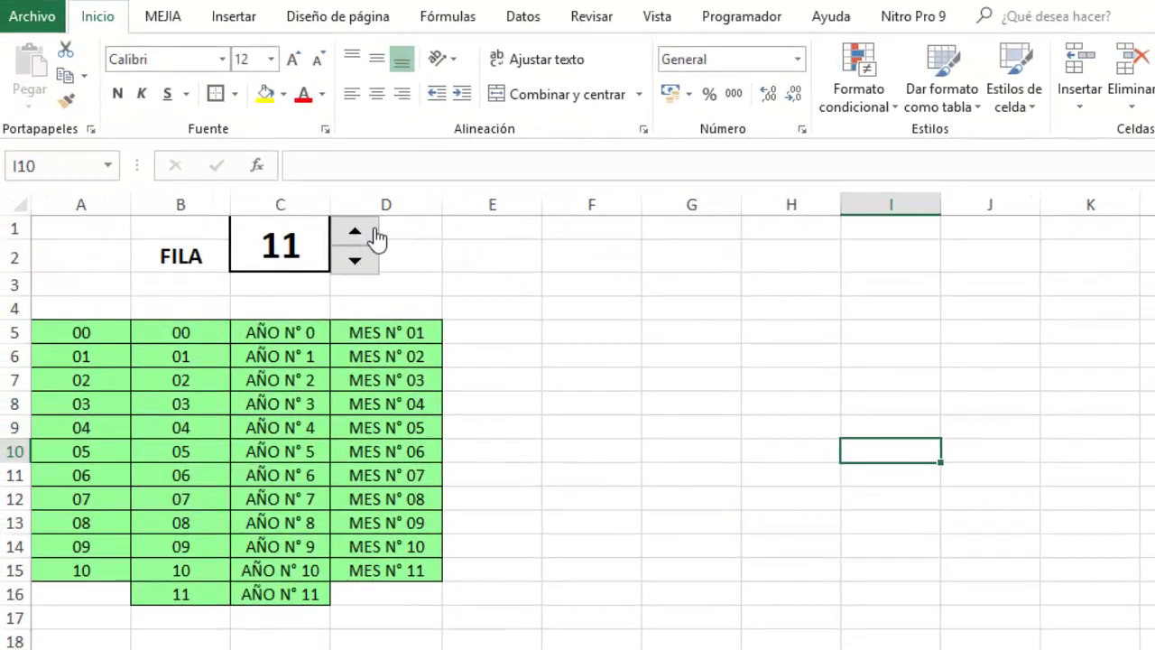
pyautogui.click(374, 233)
pyautogui.click(374, 233)
pyautogui.click(374, 233)
pyautogui.click(375, 233)
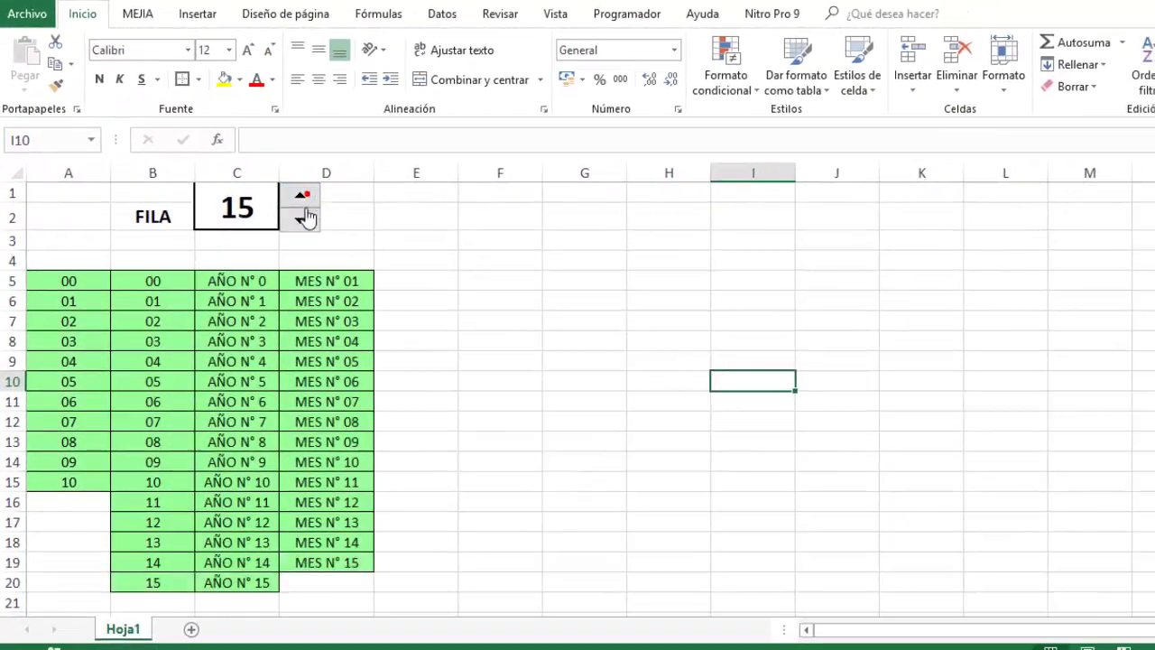
pyautogui.click(303, 218)
pyautogui.click(302, 218)
pyautogui.click(302, 219)
pyautogui.click(304, 221)
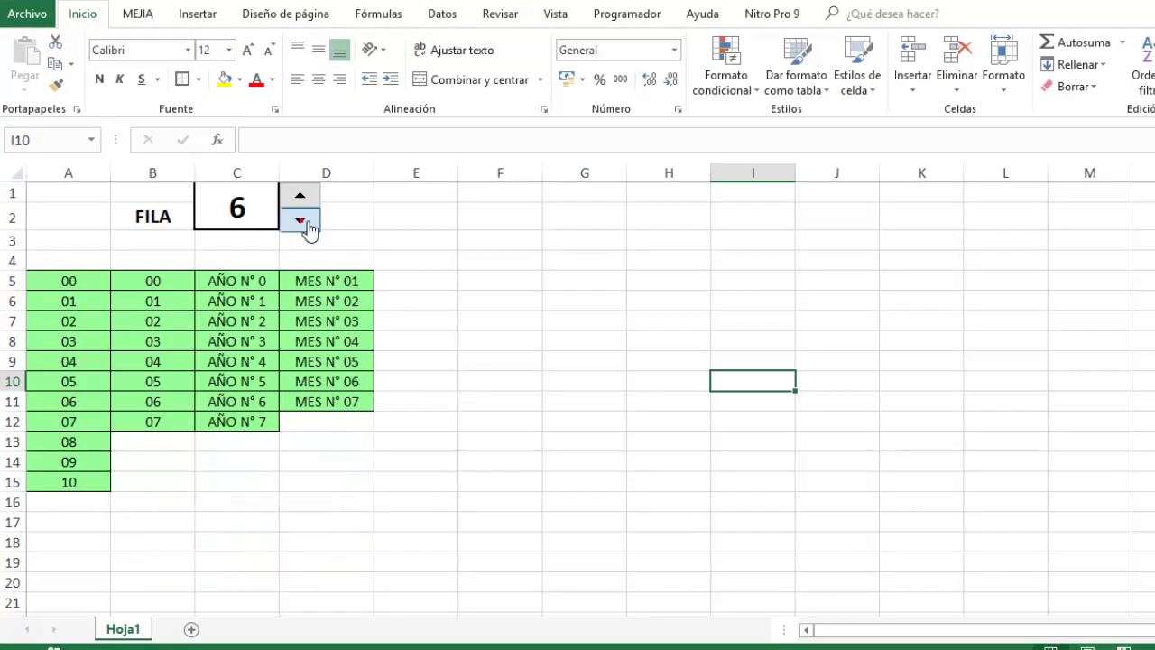
pyautogui.click(304, 221)
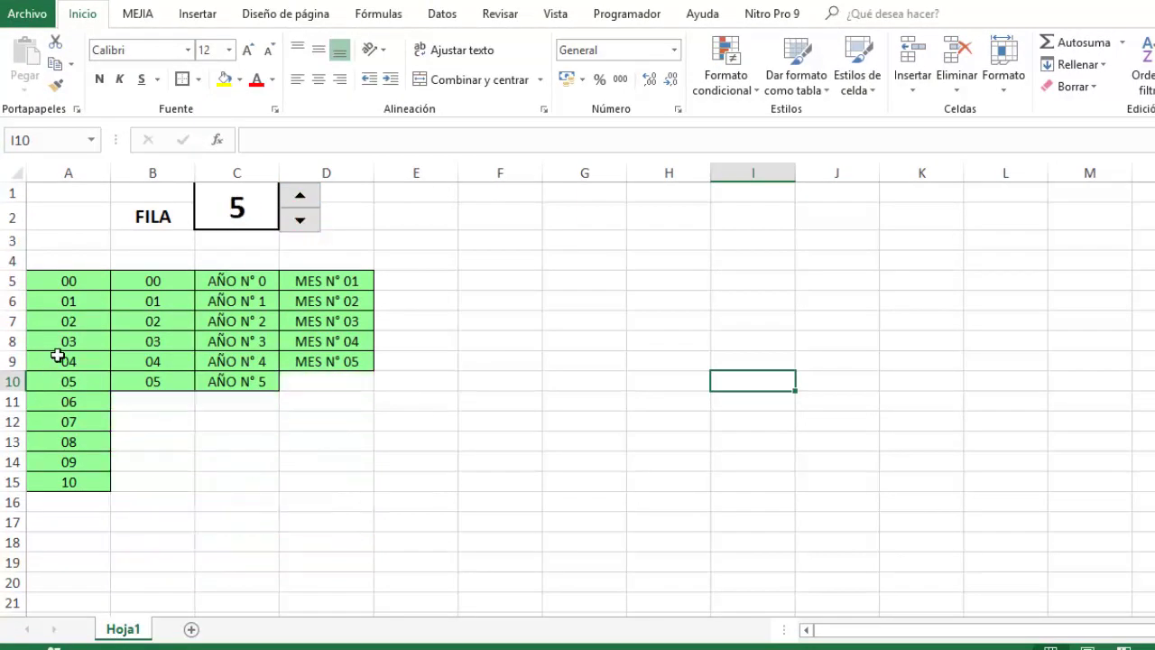
pyautogui.click(72, 284)
pyautogui.click(75, 402)
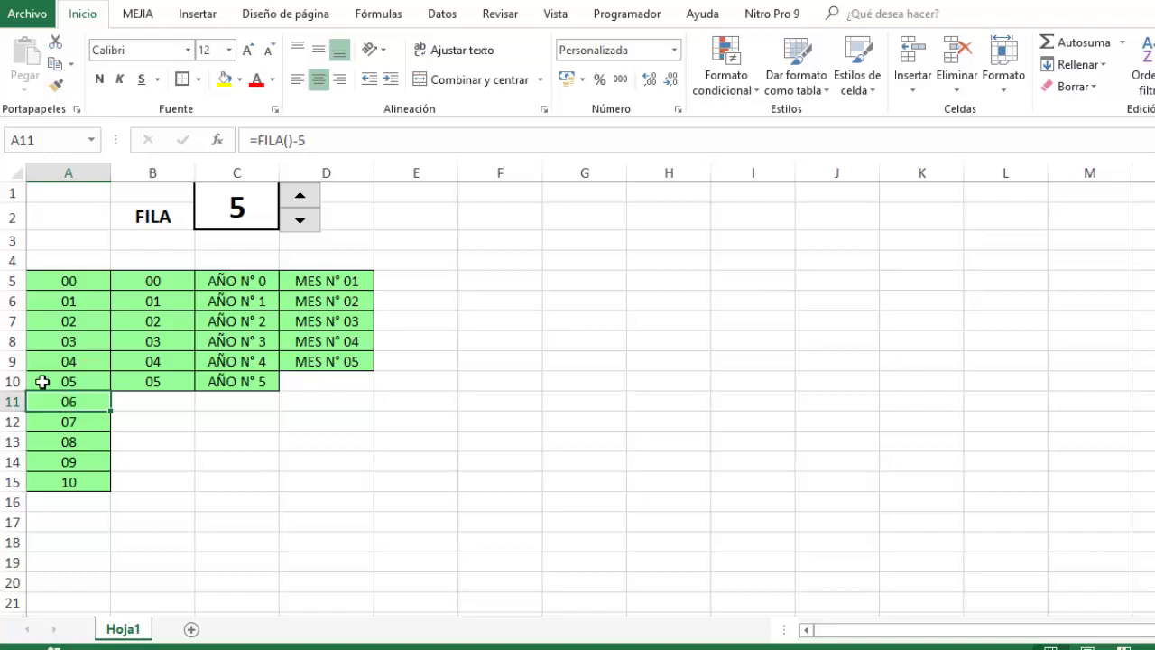
# Raise the spinner's FILA value to 11
pyautogui.moveTo(18, 406); pyautogui.dragTo(22, 448)
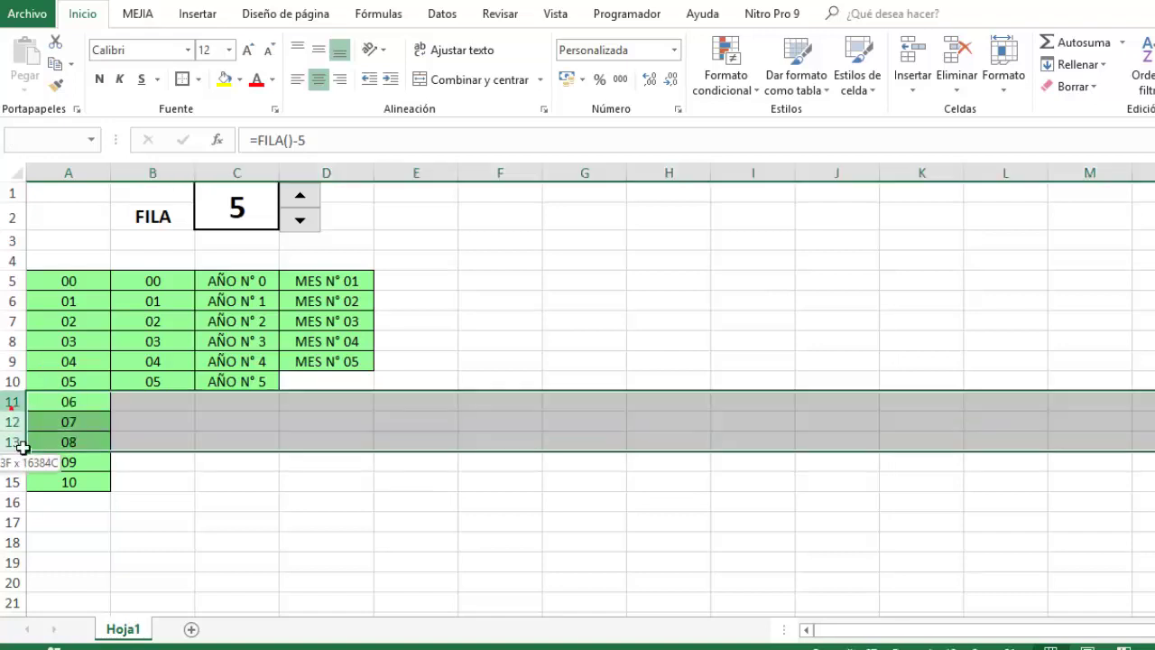
pyautogui.click(300, 197)
pyautogui.click(300, 198)
pyautogui.click(300, 197)
pyautogui.click(301, 197)
pyautogui.click(301, 198)
pyautogui.click(301, 198)
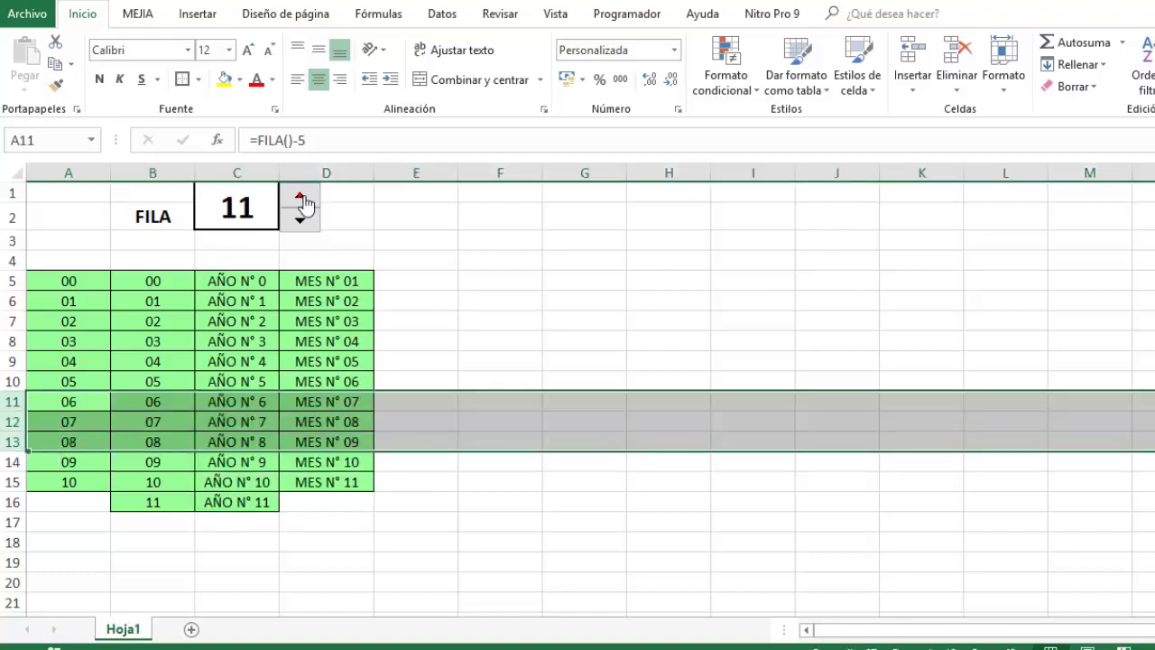
# Delete rows 7 through 11 so column A ends at 05
pyautogui.moveTo(11, 321)
pyautogui.mouseDown()
pyautogui.moveTo(35, 388)
pyautogui.moveTo(18, 402)
pyautogui.mouseUp()
pyautogui.rightClick(14, 364)
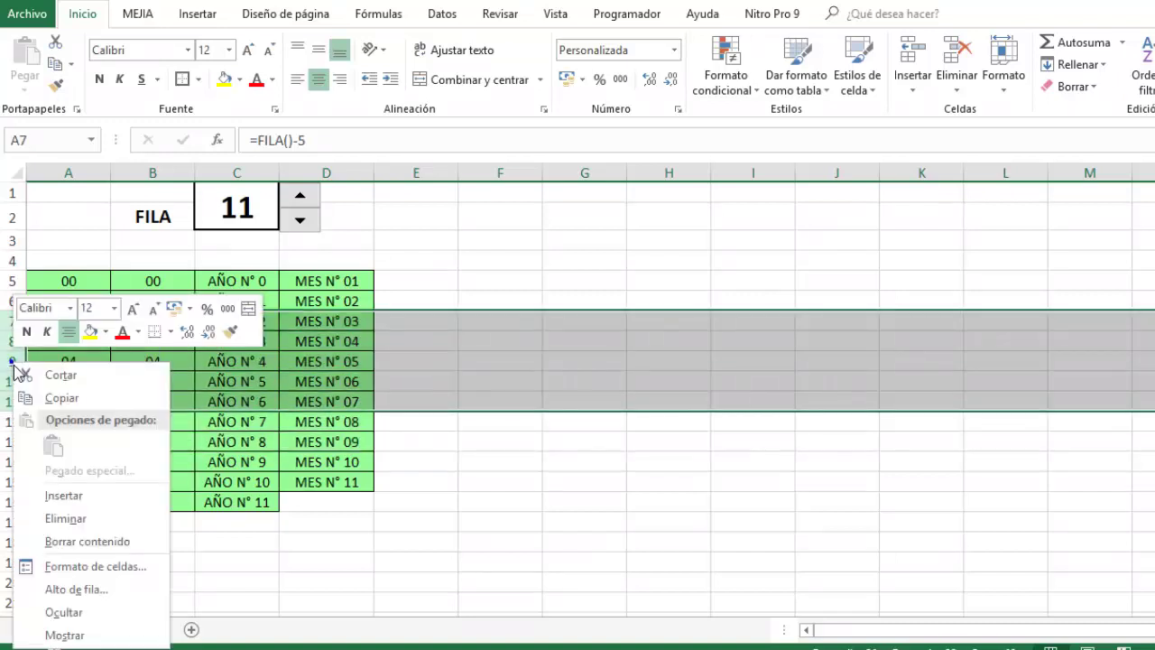
pyautogui.click(62, 521)
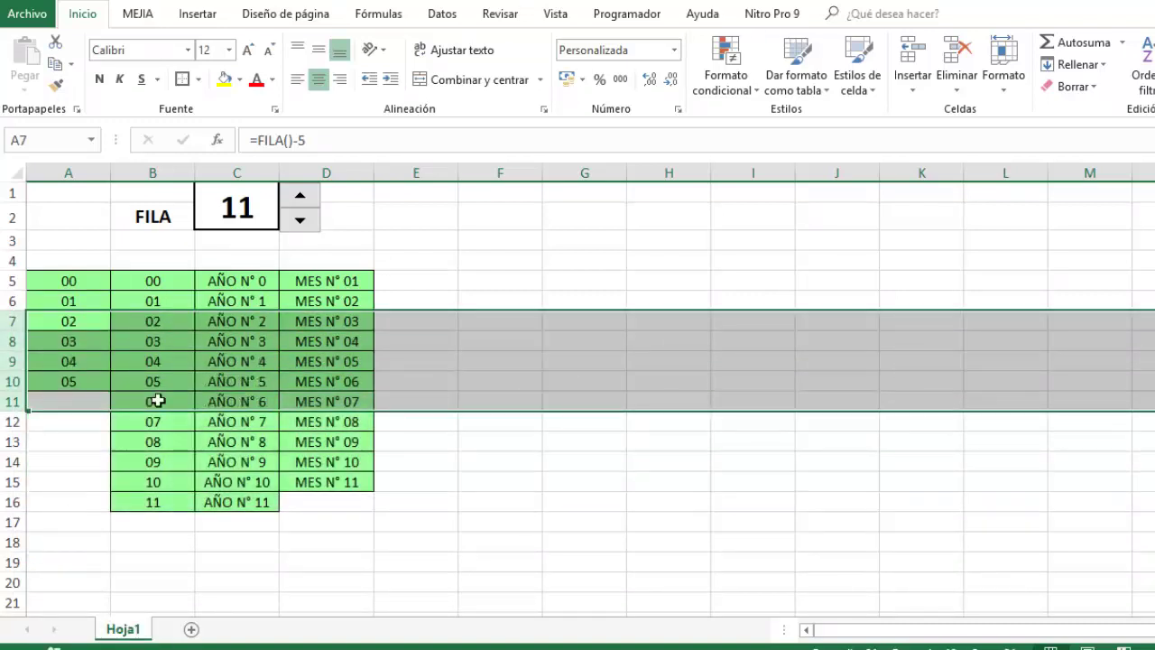
pyautogui.click(515, 460)
# Raise FILA to 12 so columns B–D and MES N° extend to 12
pyautogui.click(311, 202)
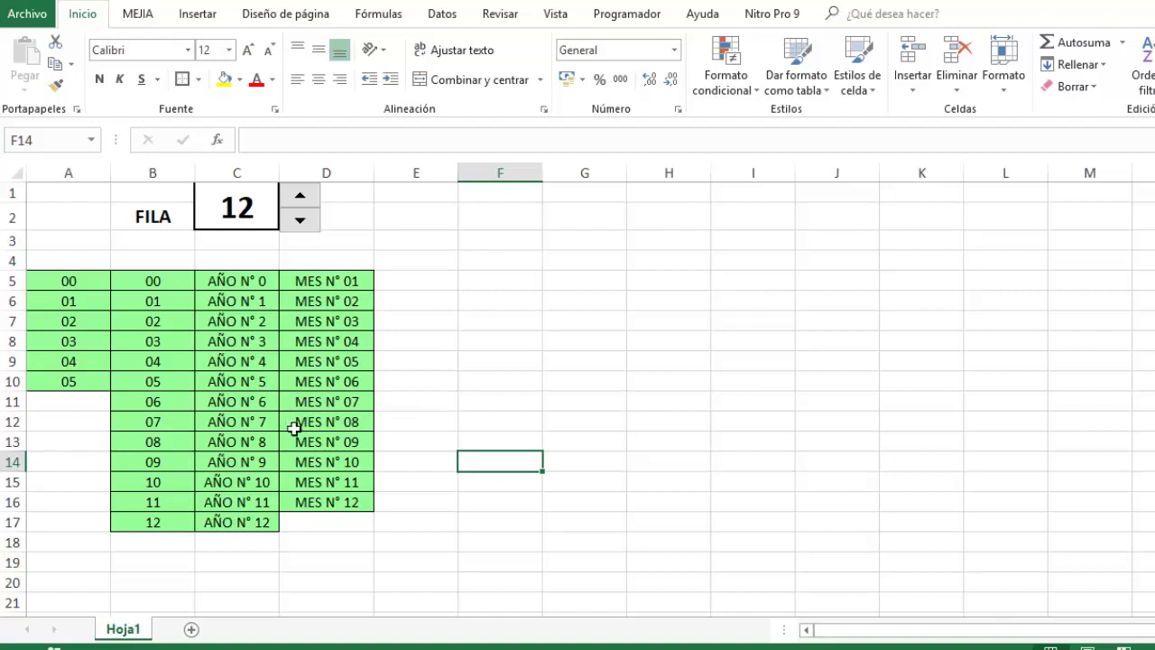
pyautogui.click(163, 221)
pyautogui.click(383, 301)
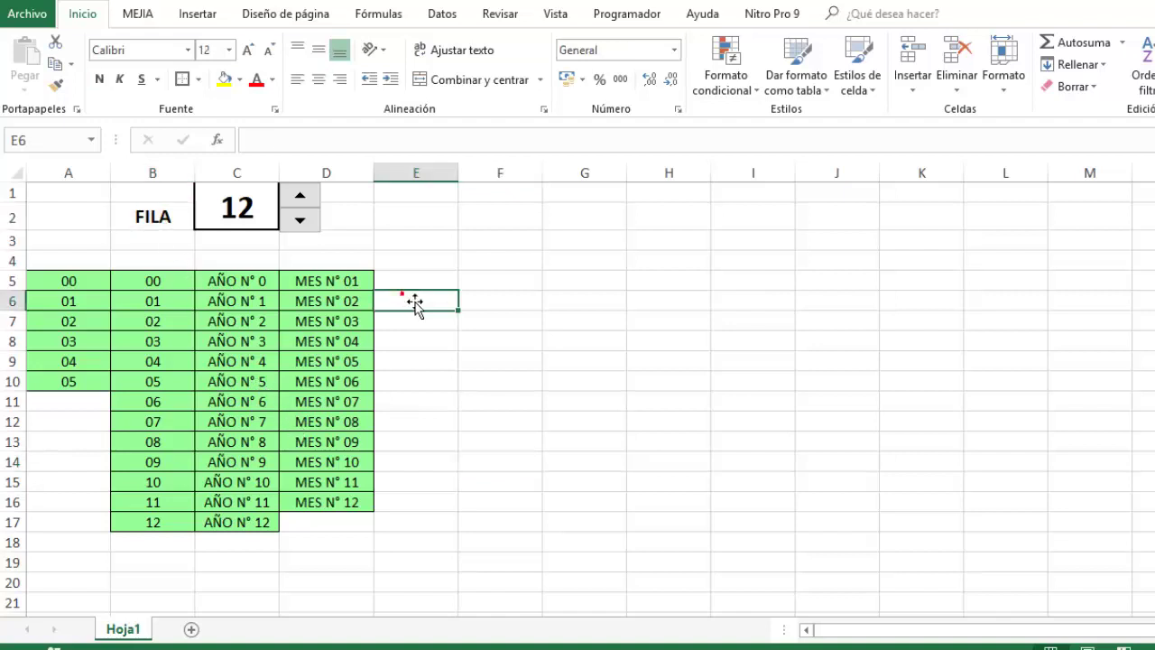
pyautogui.click(523, 486)
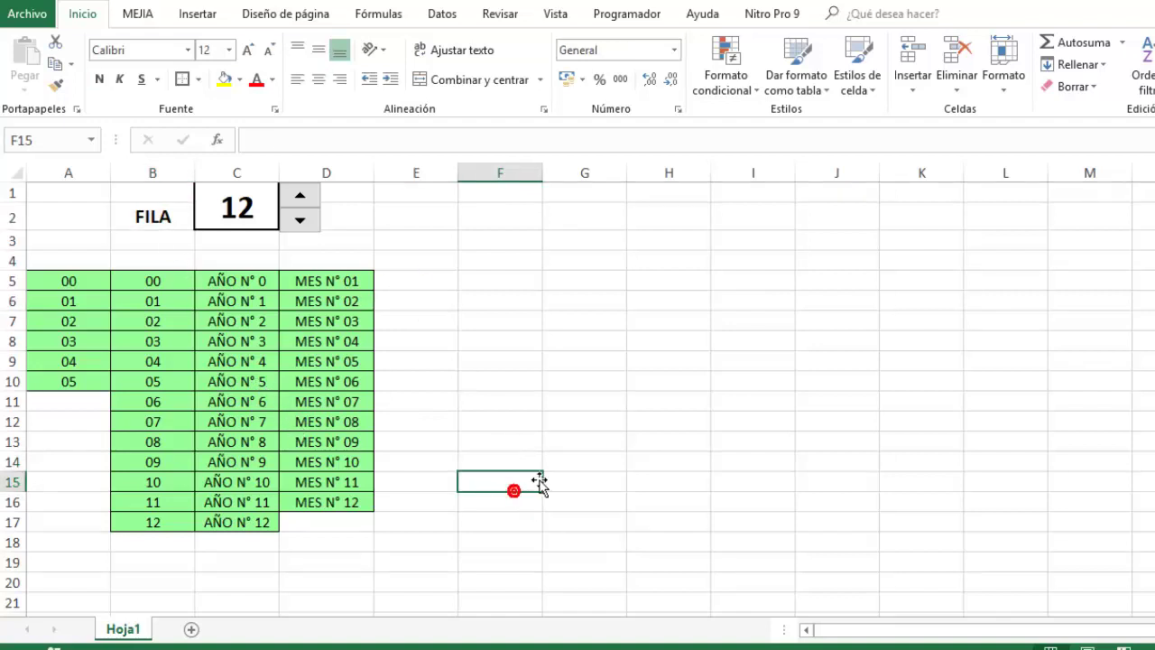